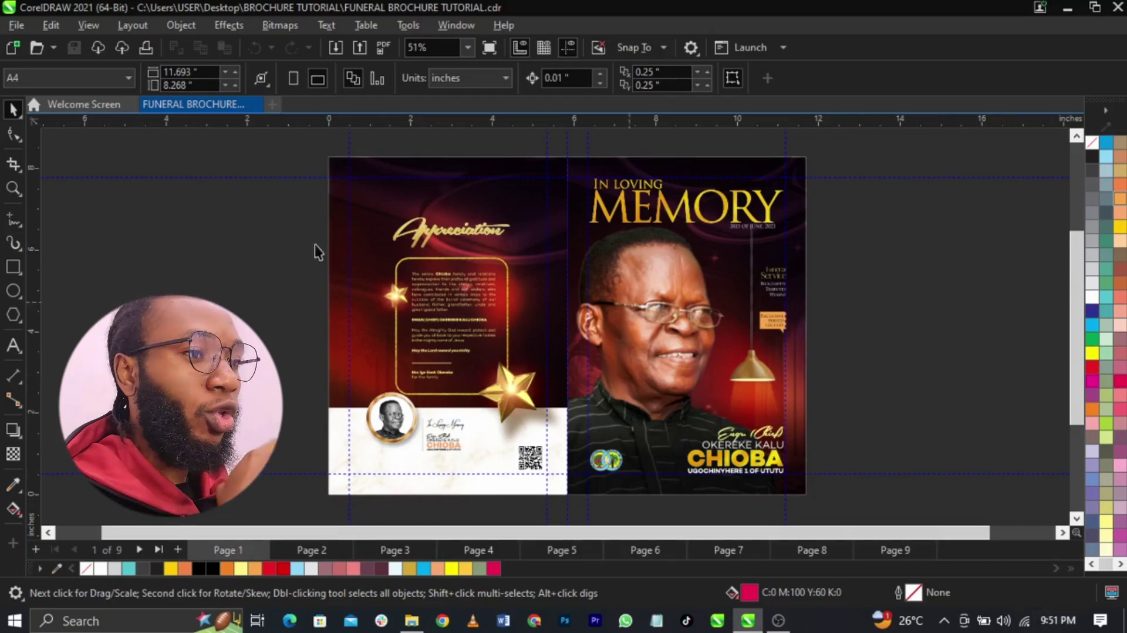
# - Create a new CMYK document named MAGAZINE PRINT at 300 dpi and set its page size to A4
pyautogui.click(10, 27)
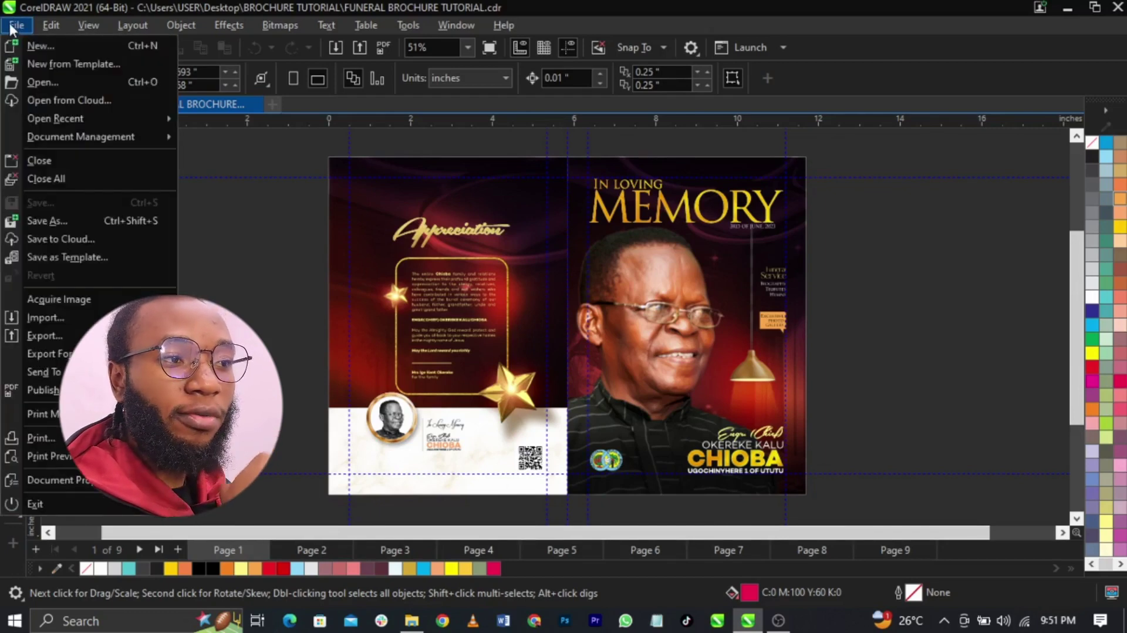
pyautogui.click(82, 42)
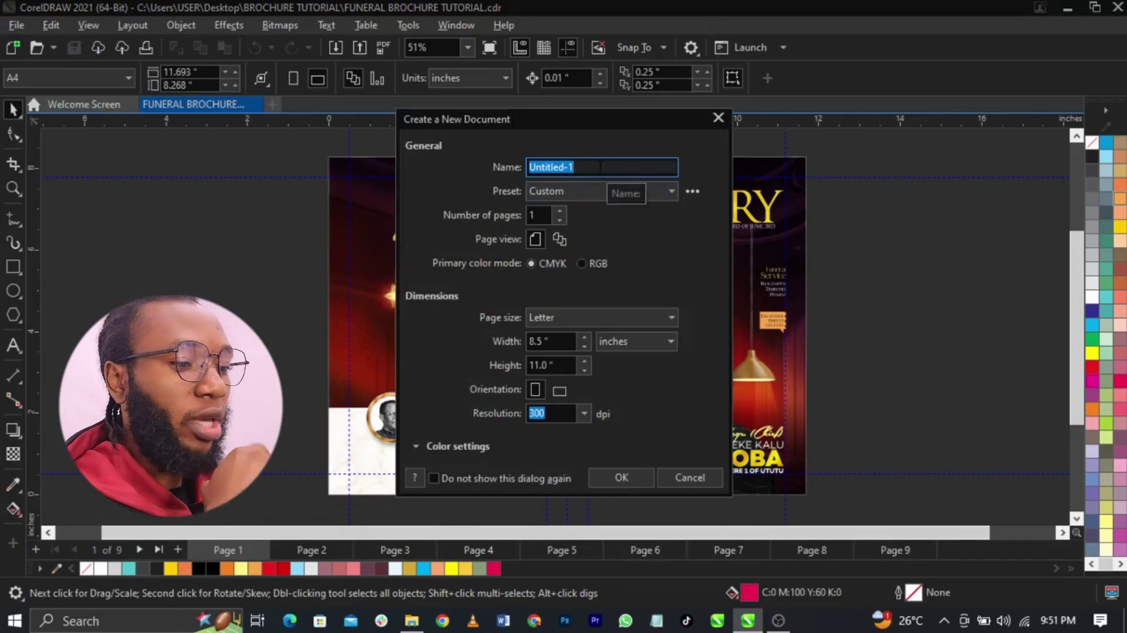
pyautogui.write('M')
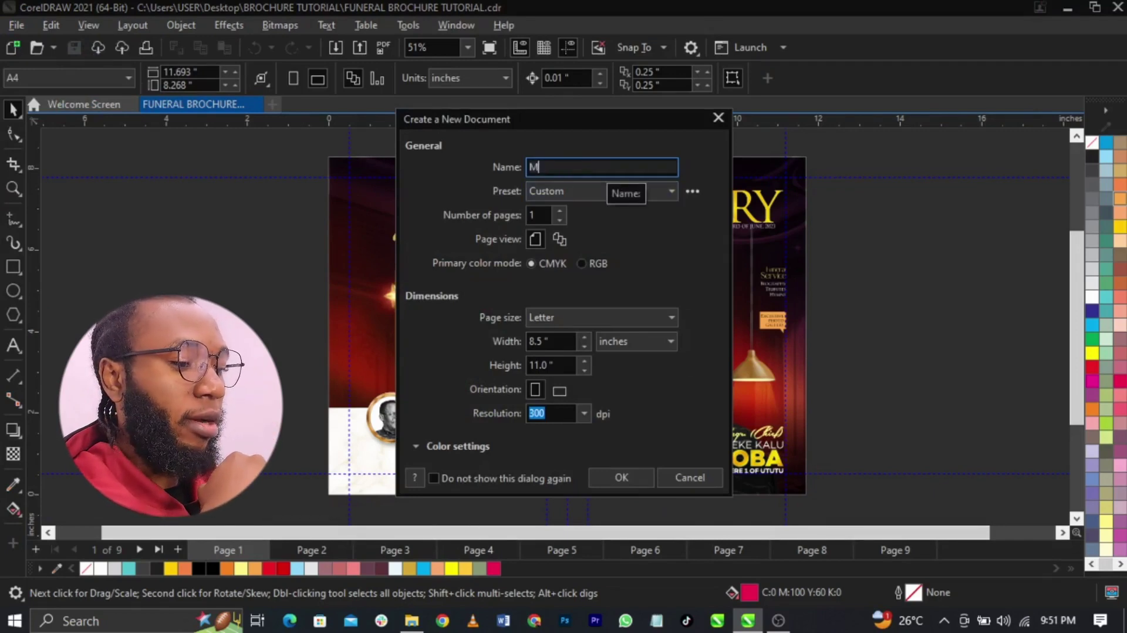
pyautogui.write('AGA')
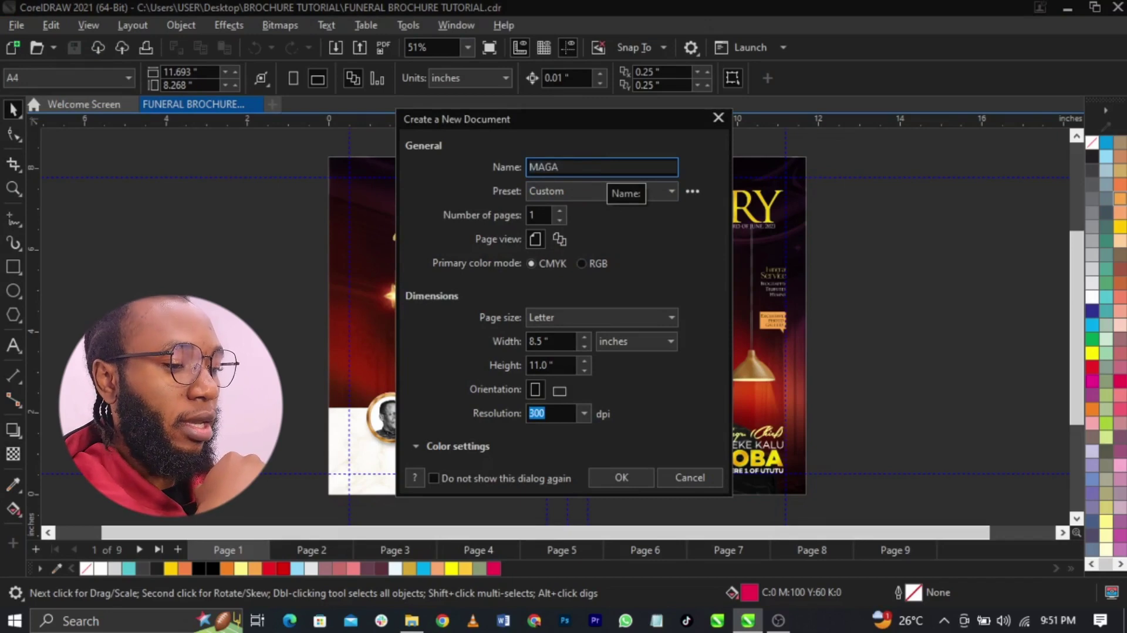
pyautogui.write('ZINE PRINT')
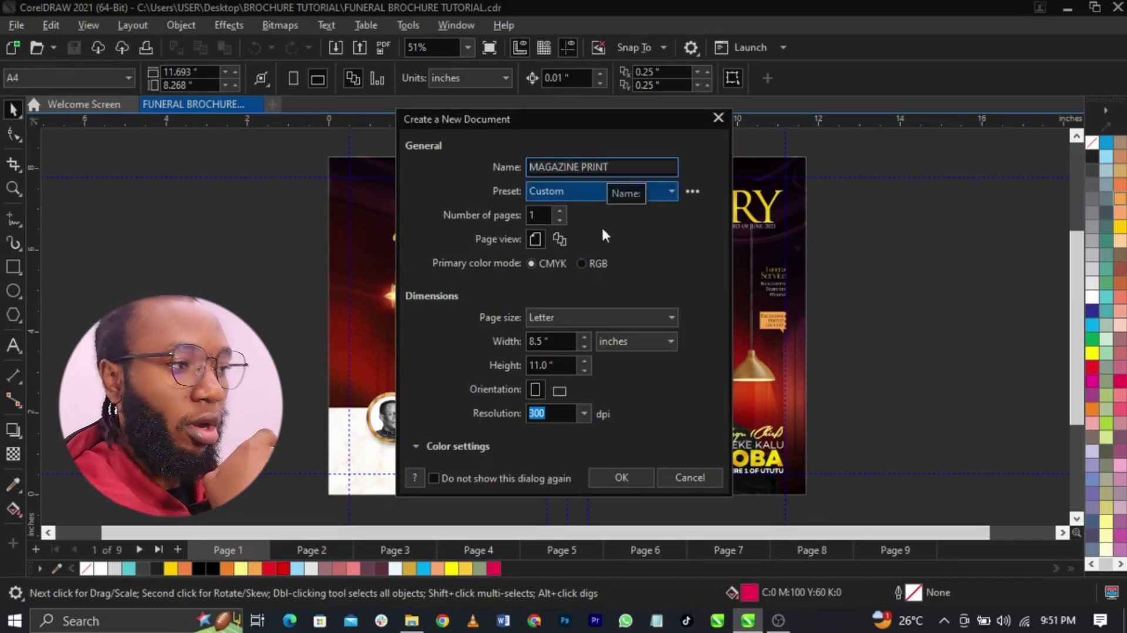
pyautogui.click(622, 480)
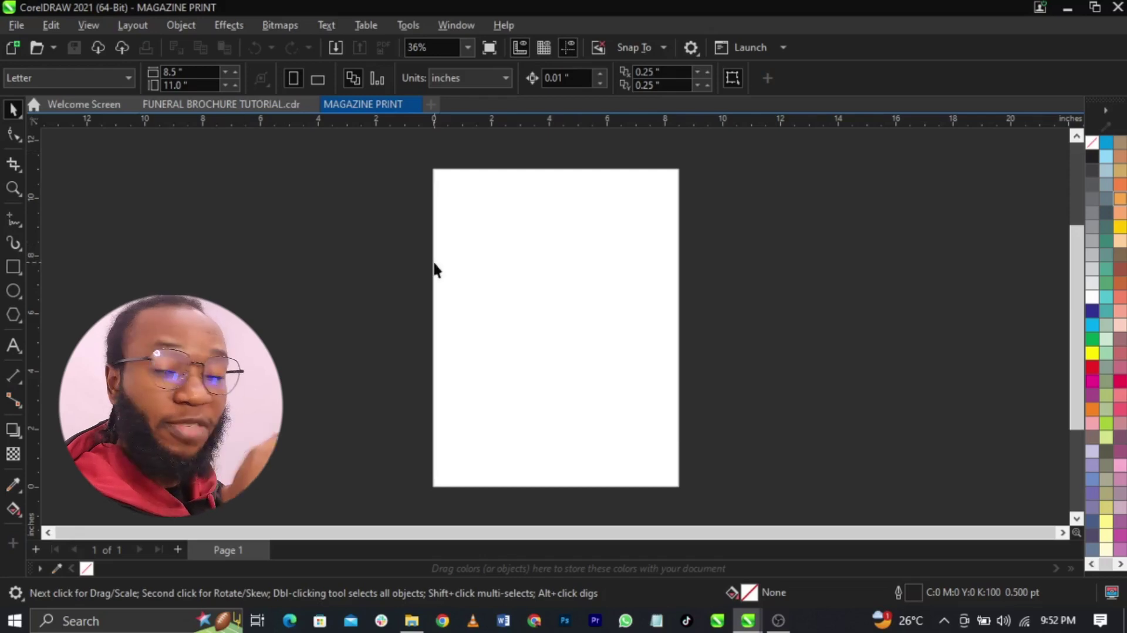
pyautogui.click(47, 81)
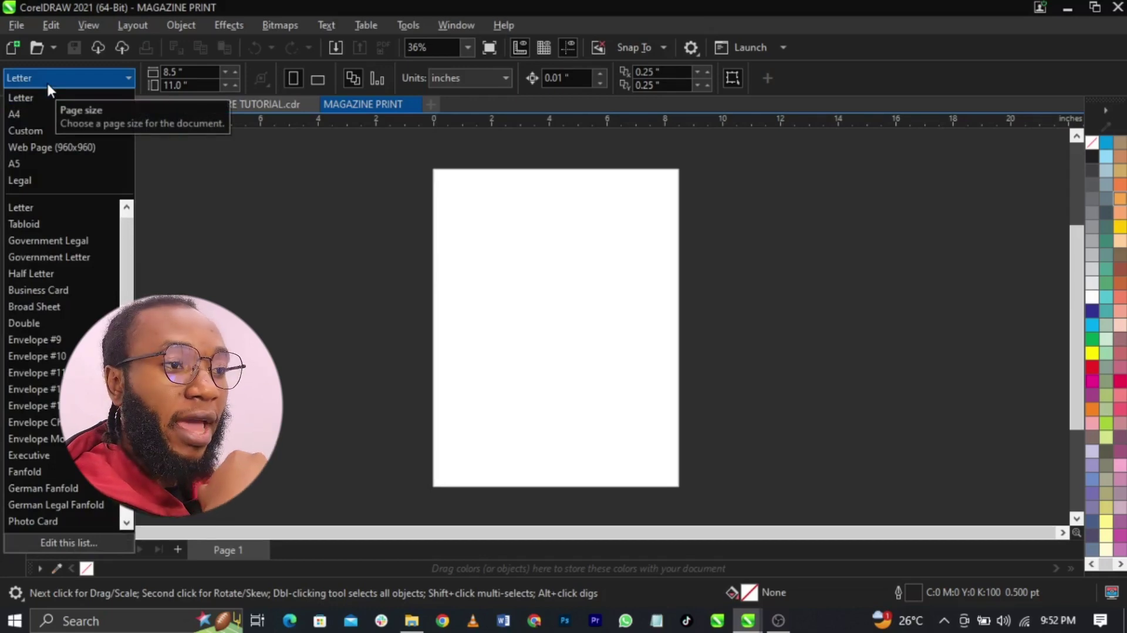
pyautogui.click(47, 111)
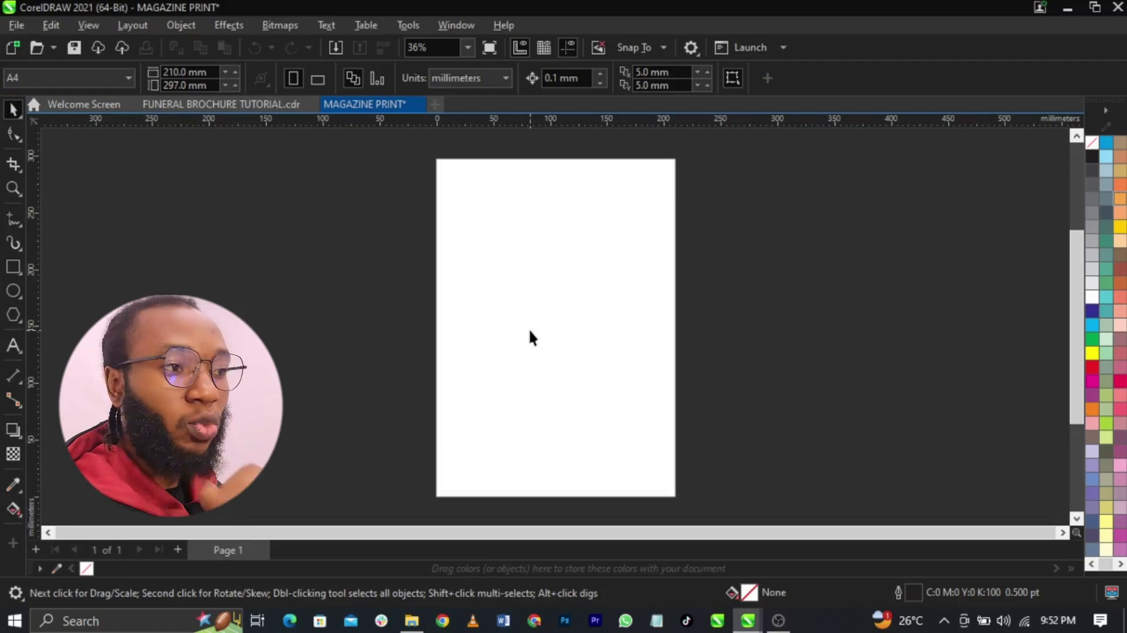
# - Copy the "In Loving Memory" front cover artwork from page 1 of the funeral brochure into the MAGAZINE PRINT document
pyautogui.click(259, 103)
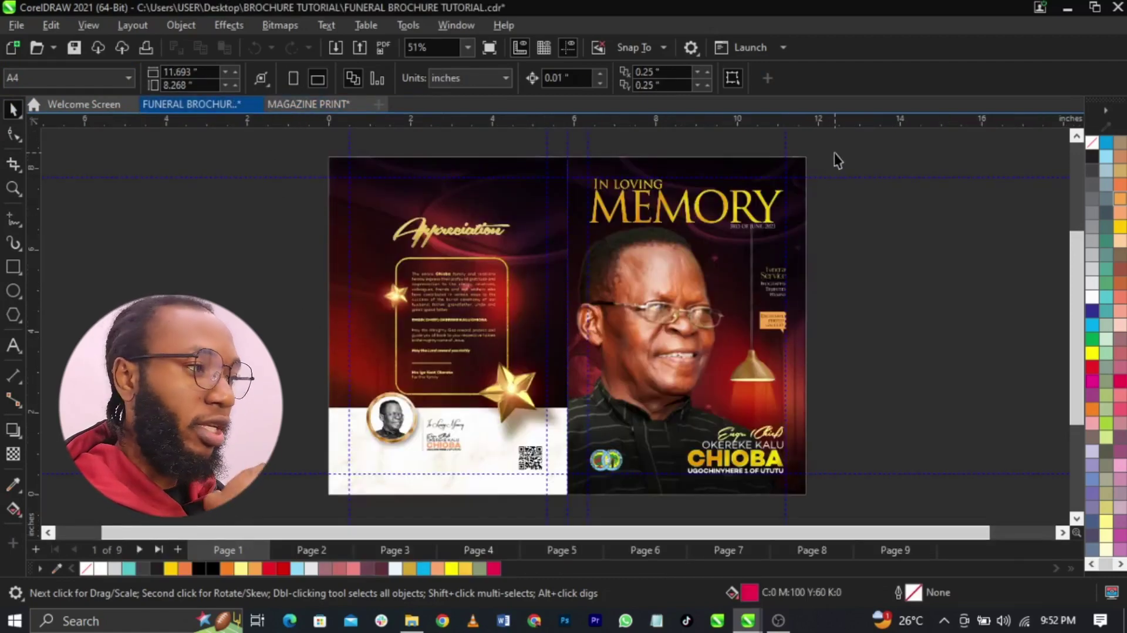
pyautogui.moveTo(835, 153); pyautogui.dragTo(555, 509)
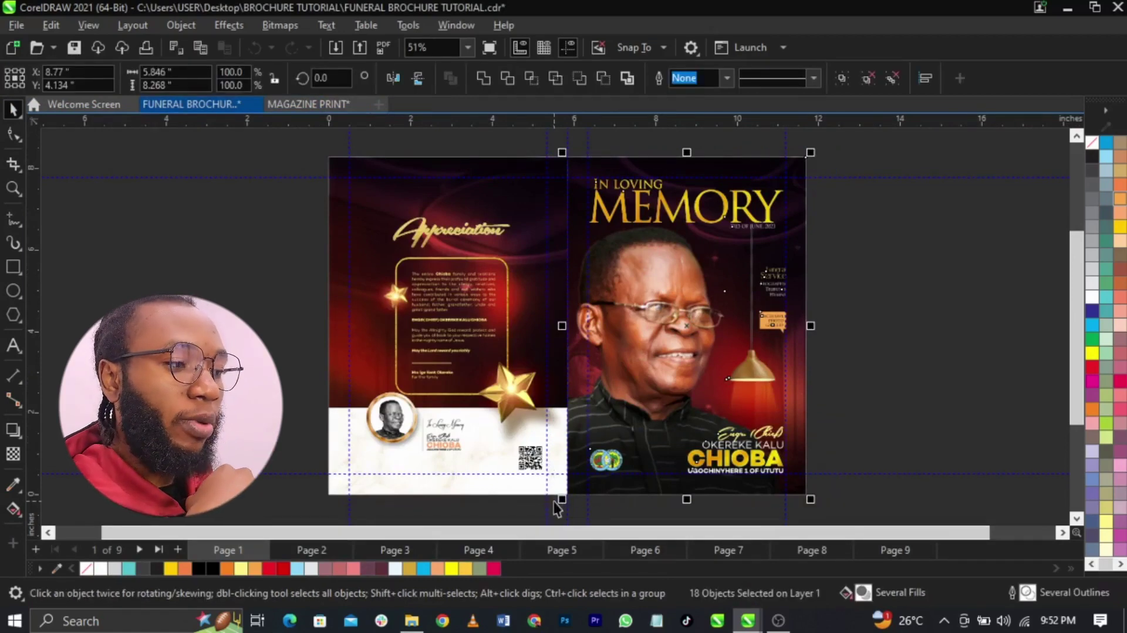
pyautogui.click(323, 106)
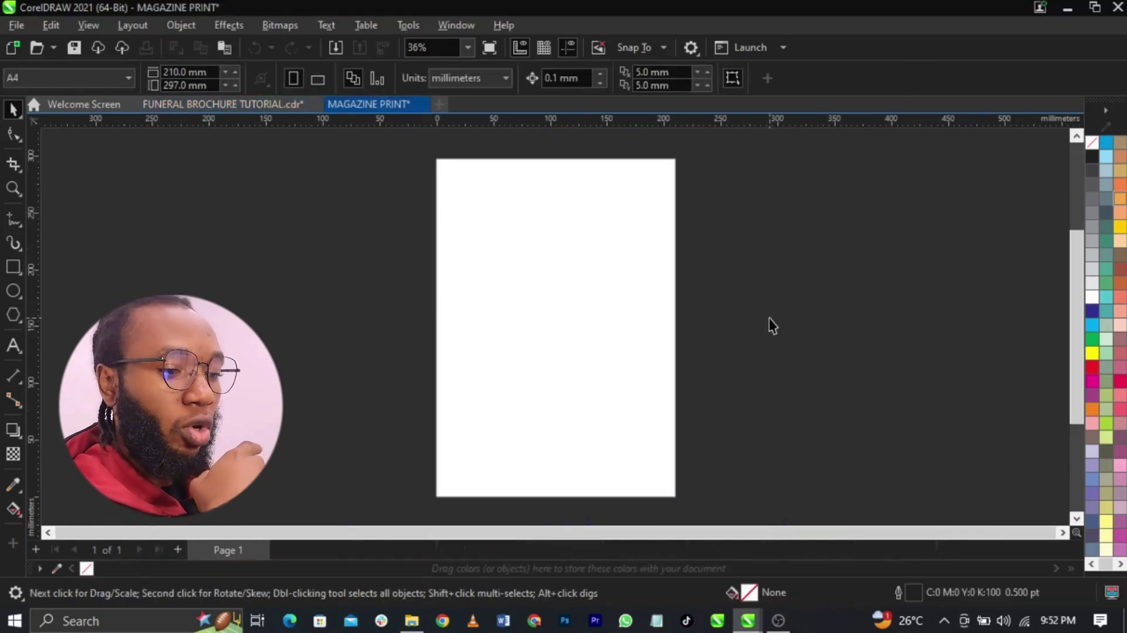
pyautogui.hotkey('ctrl', 'v')
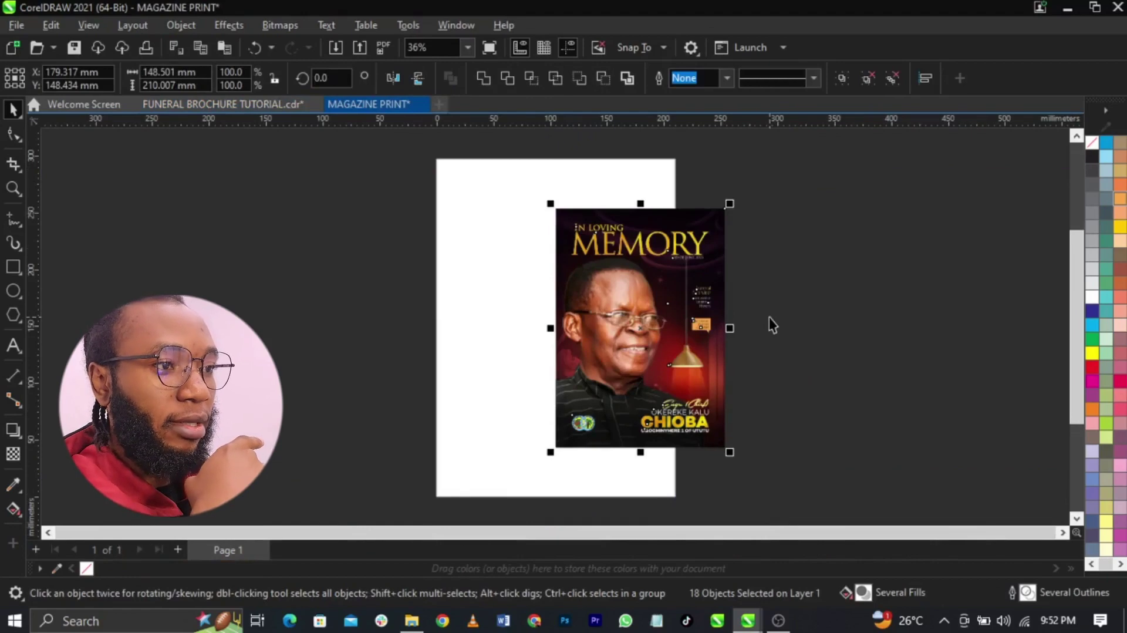
pyautogui.click(770, 324)
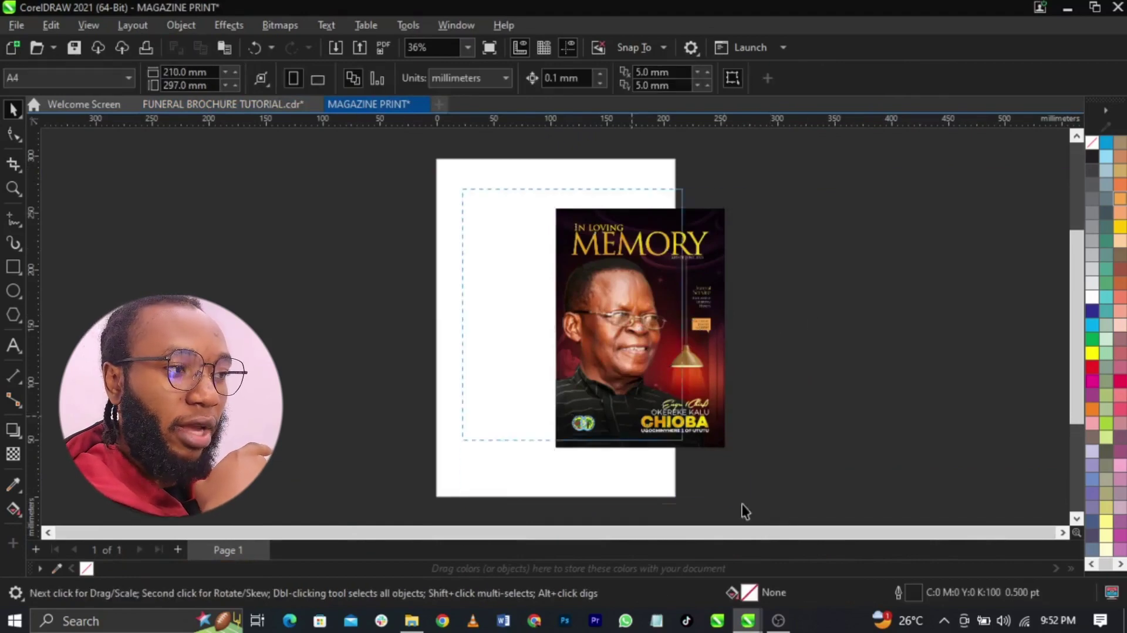
pyautogui.scroll(-1, 744, 511)
pyautogui.click(646, 352)
pyautogui.click(415, 307)
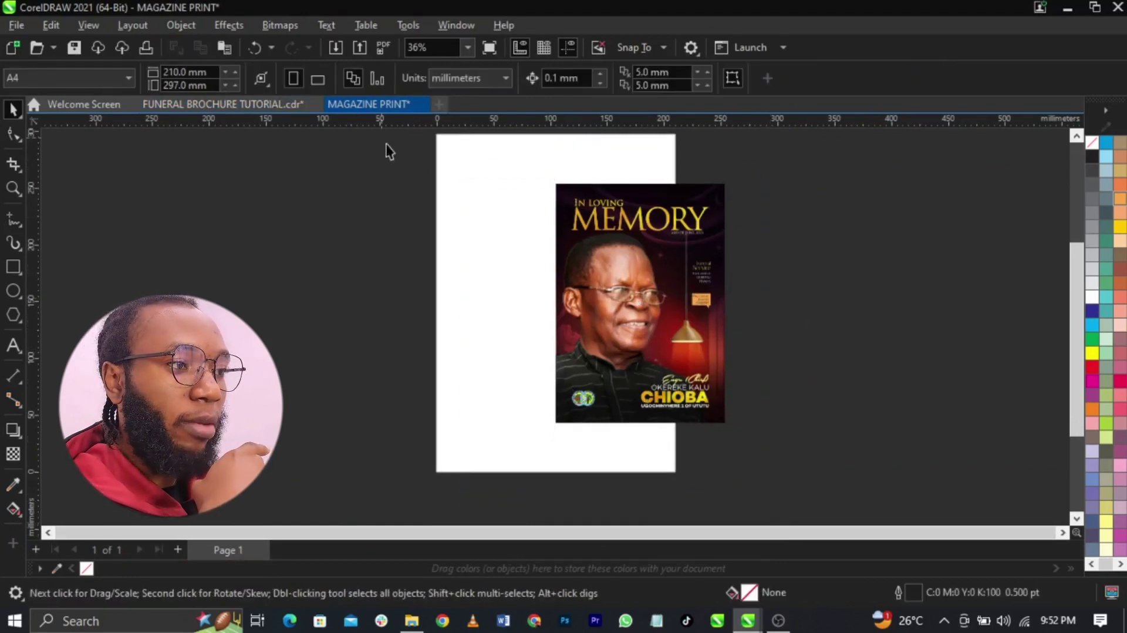
# - Set the document units to inches and group all the objects of the pasted front cover
pyautogui.click(467, 81)
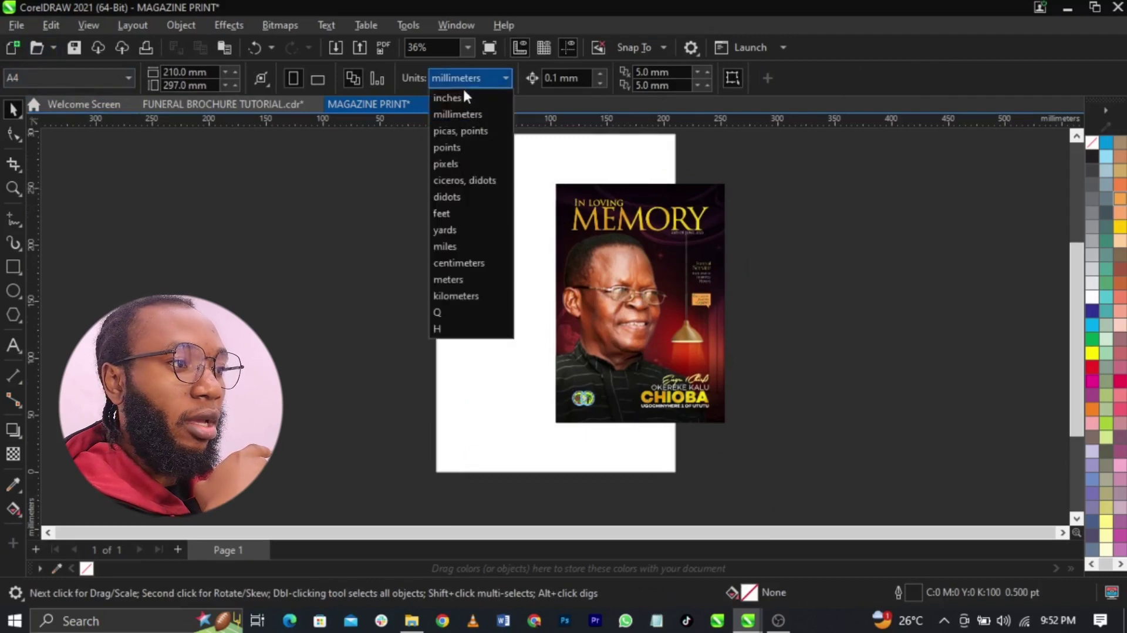
pyautogui.click(447, 97)
pyautogui.click(516, 155)
pyautogui.moveTo(515, 156); pyautogui.dragTo(829, 462)
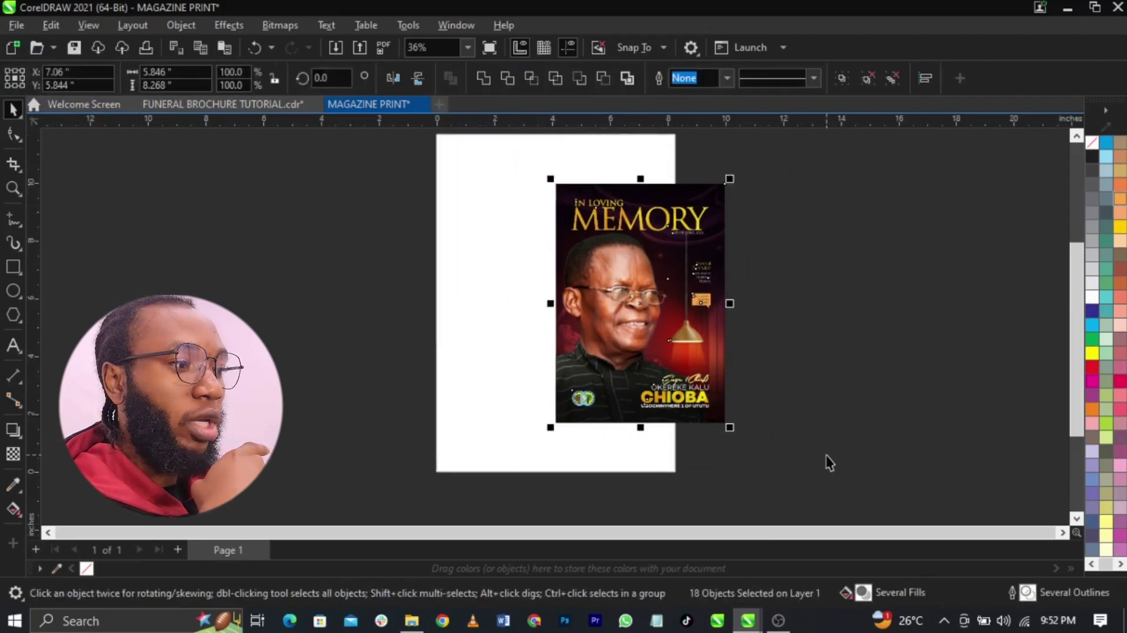
pyautogui.hotkey('ctrl', 'g')
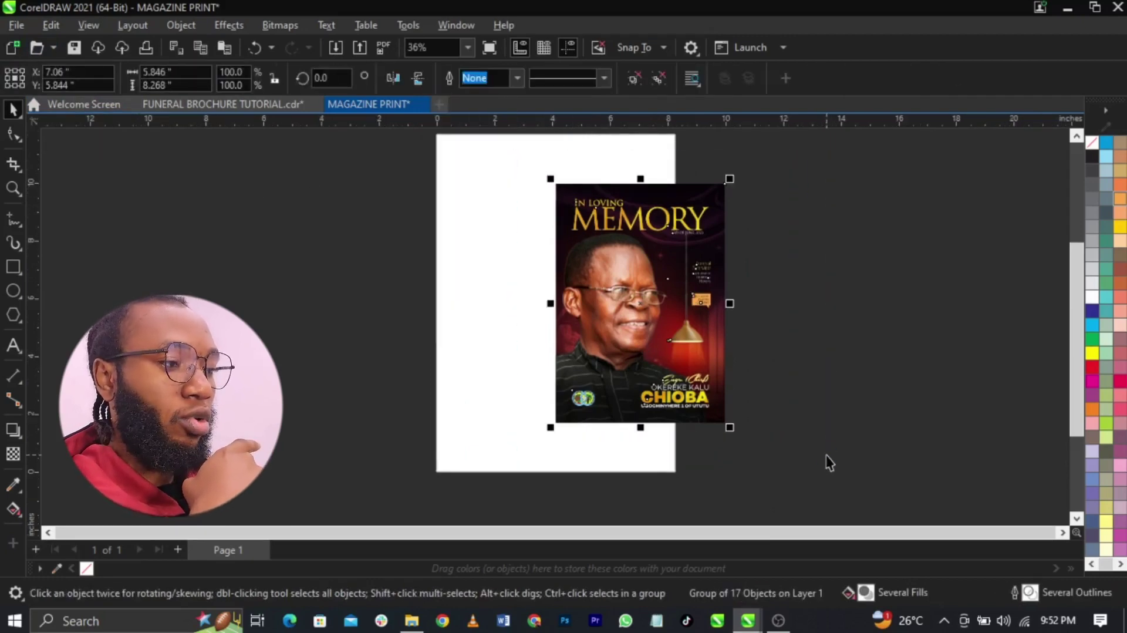
pyautogui.hotkey('shift', 'F2')
pyautogui.press('F3')
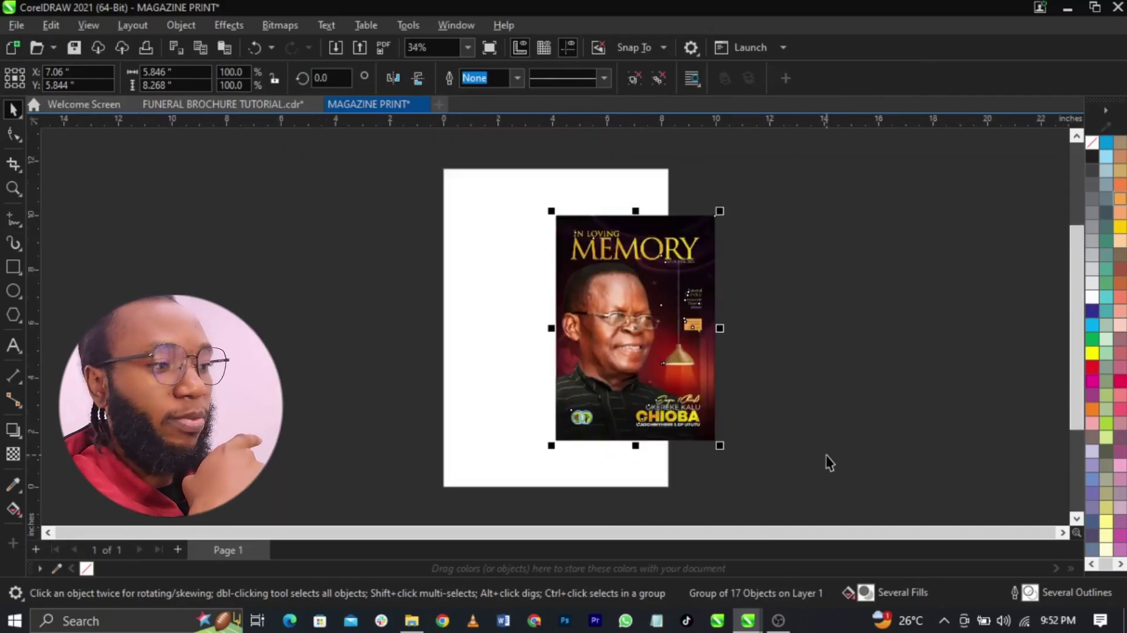
pyautogui.click(370, 254)
pyautogui.press('Tab')
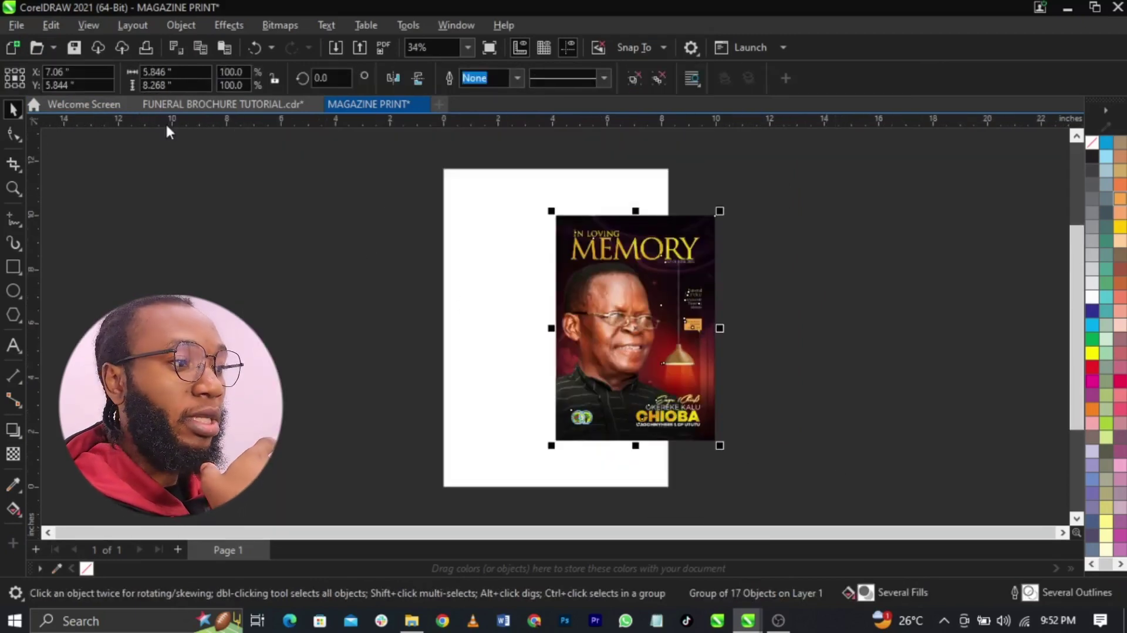
# - Try setting the cover group's width to 8.268 inches with the proportions unlocked, and undo the resize
pyautogui.click(185, 72)
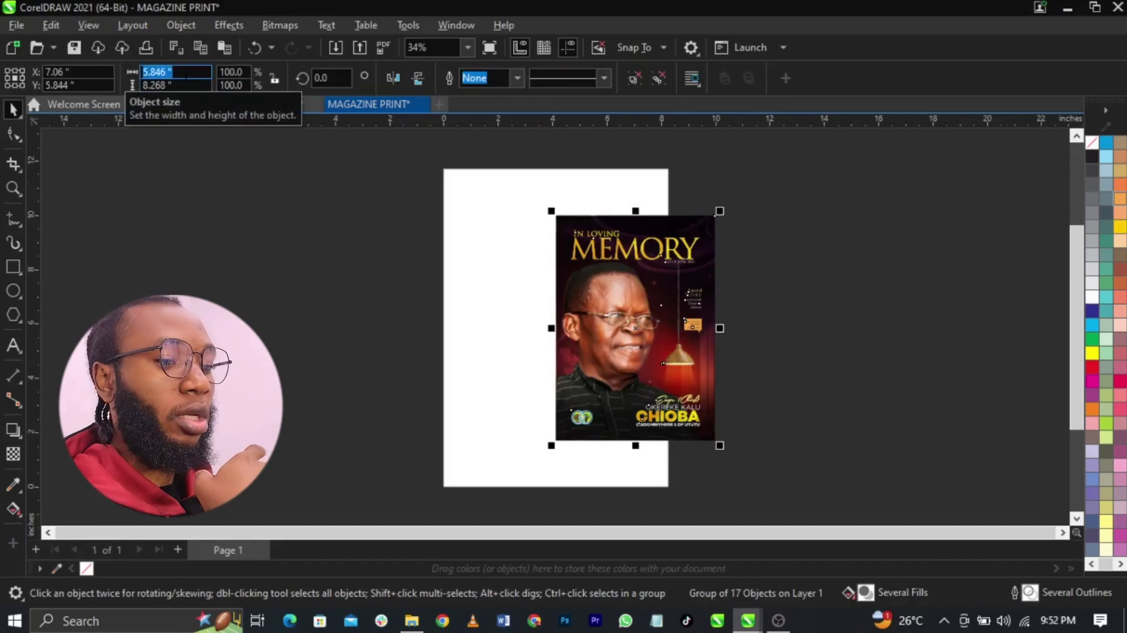
pyautogui.click(217, 156)
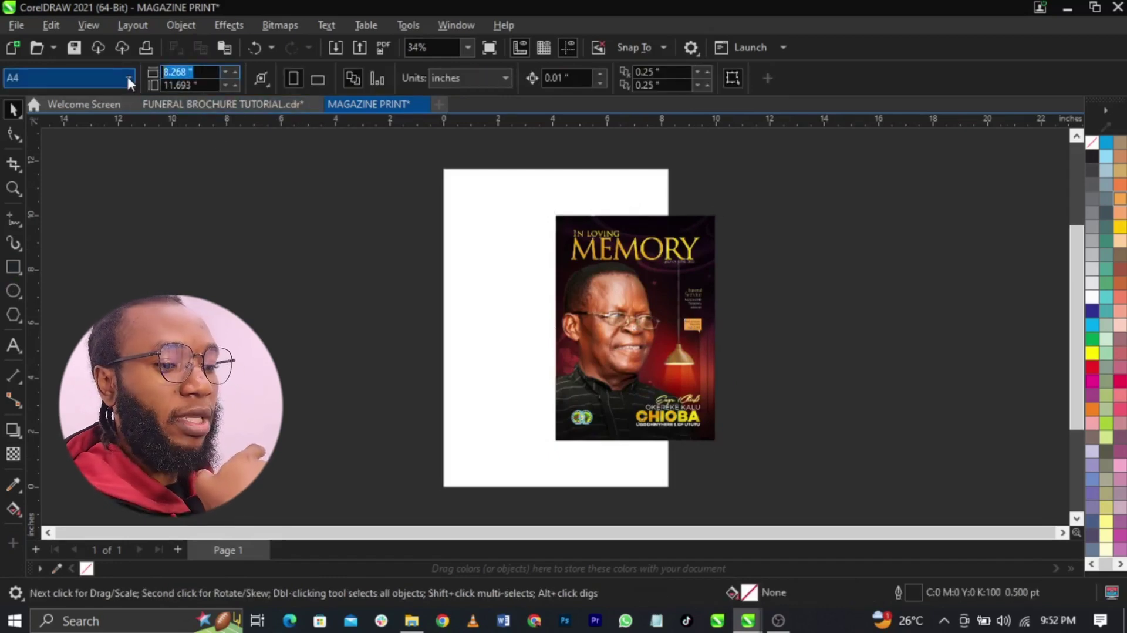
pyautogui.click(662, 257)
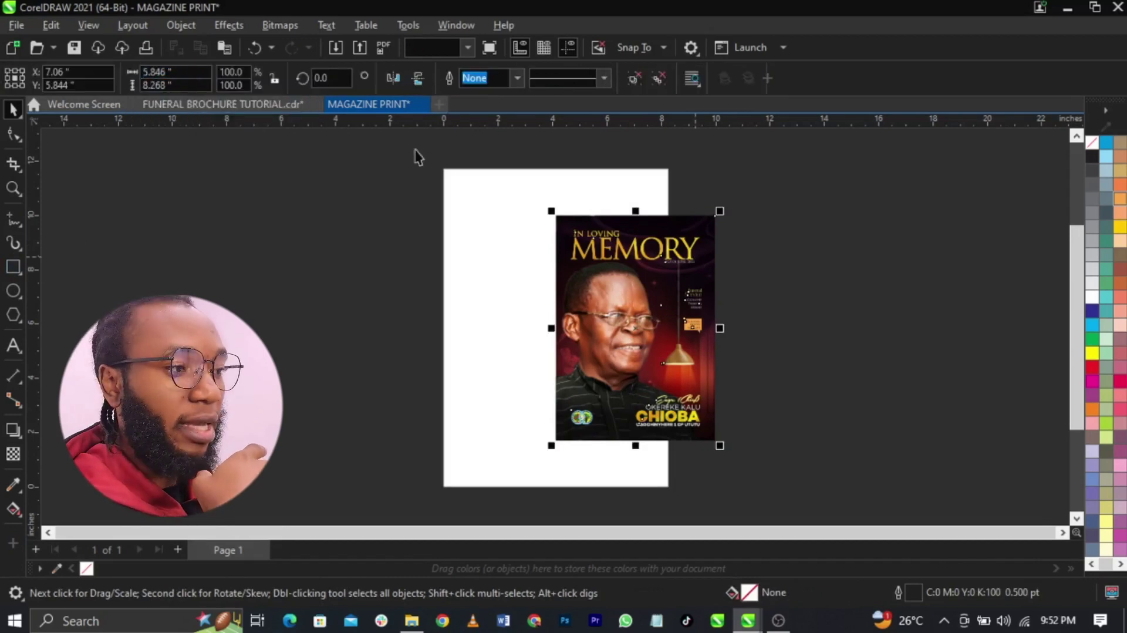
pyautogui.doubleClick(171, 71)
pyautogui.write('8.268')
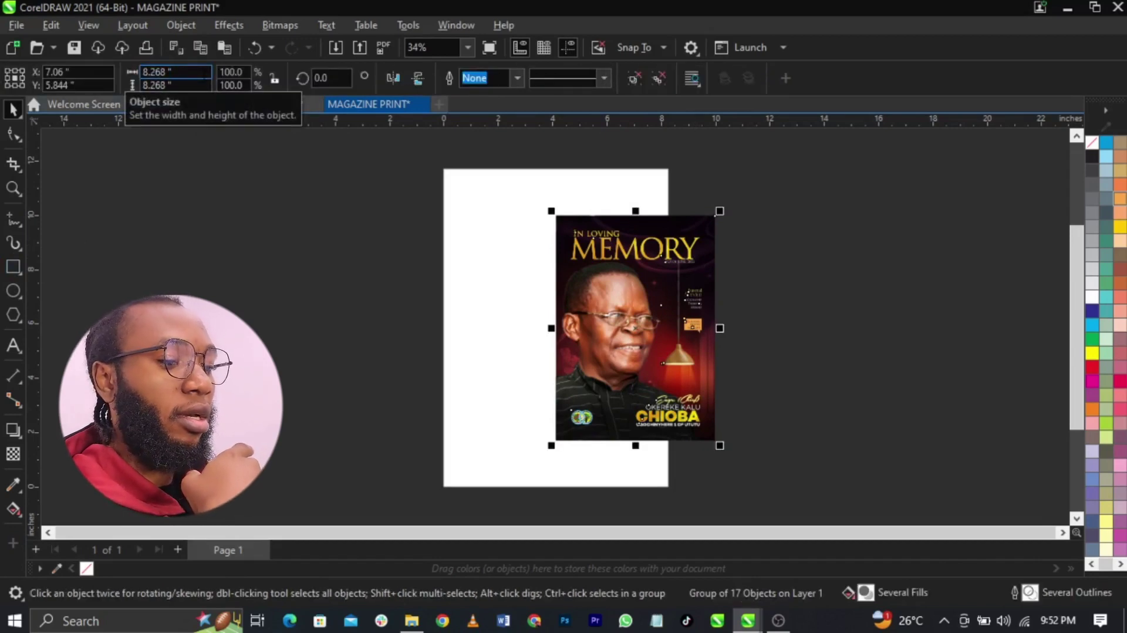
pyautogui.press('Return')
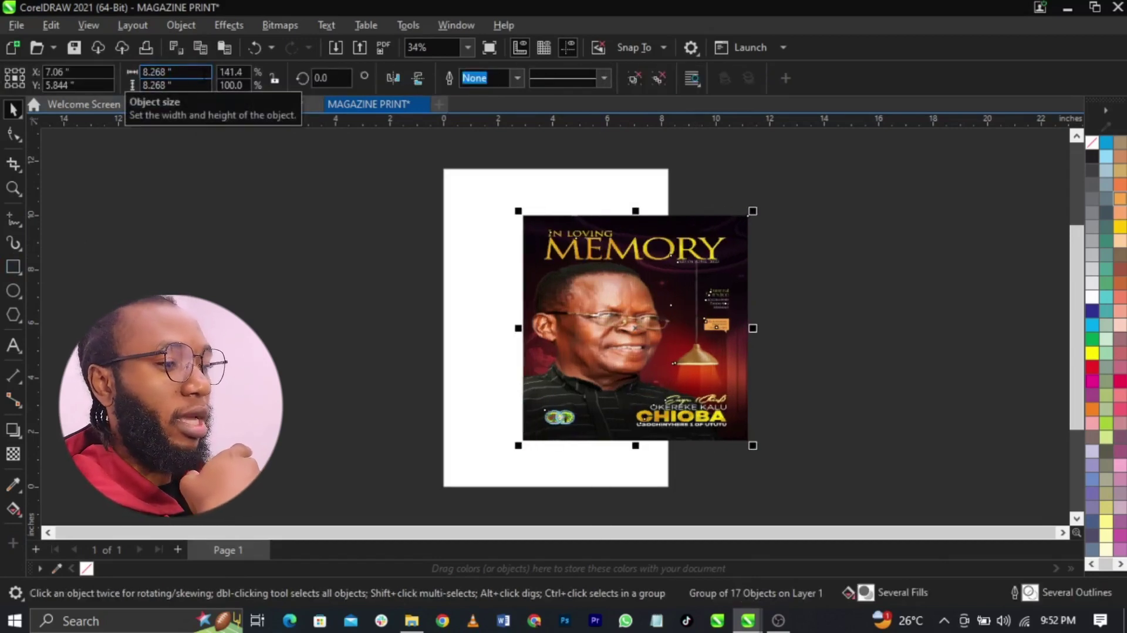
pyautogui.click(209, 183)
pyautogui.press('Tab')
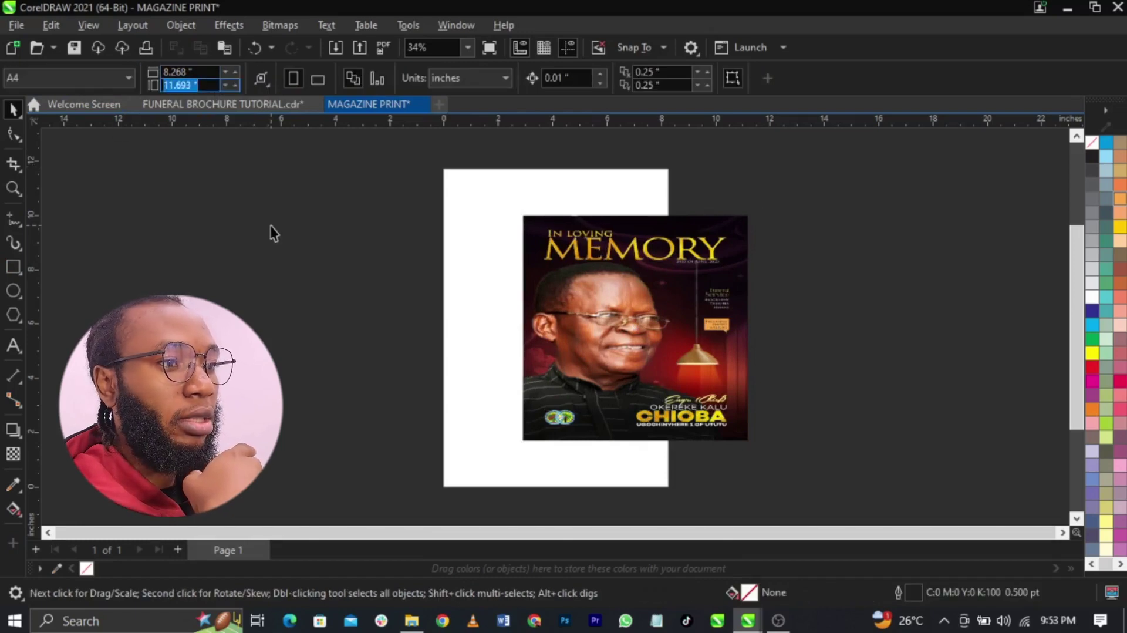
pyautogui.press('Return')
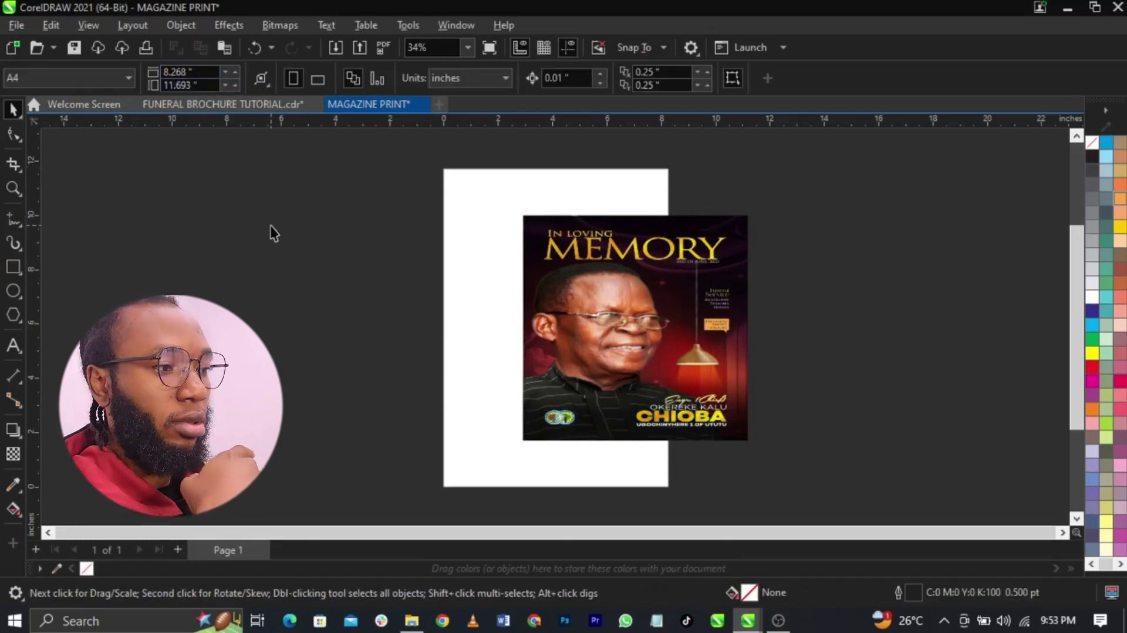
pyautogui.hotkey('ctrl', 'z')
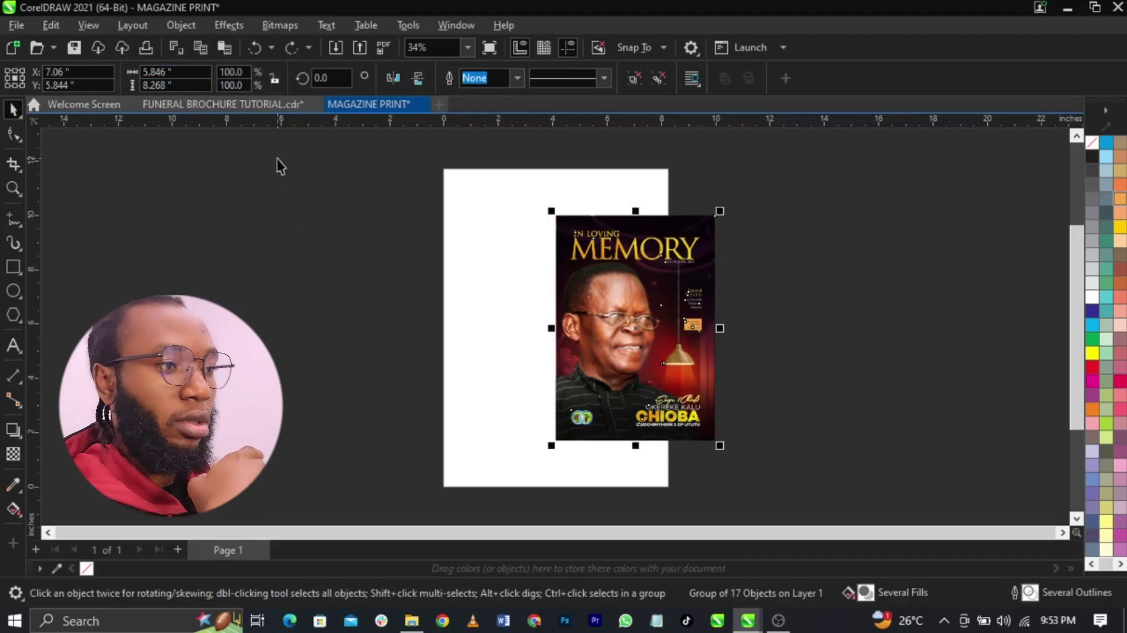
# - Lock the cover group's proportions, set its width to 8.268 inches, and centre it on the page
pyautogui.click(275, 80)
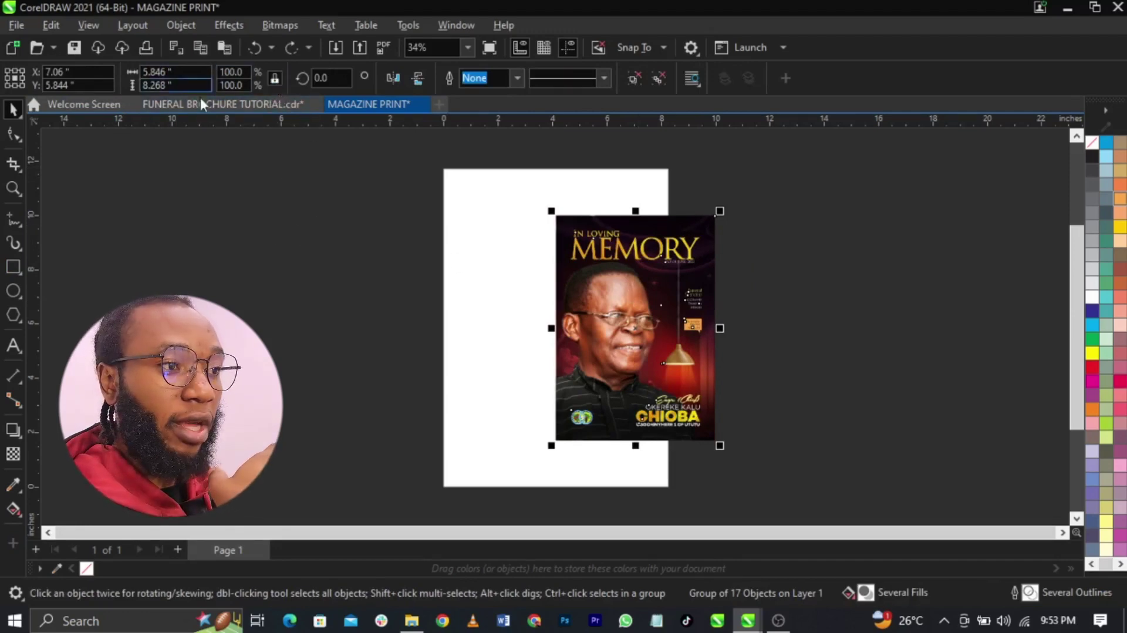
pyautogui.doubleClick(170, 71)
pyautogui.write('8.268')
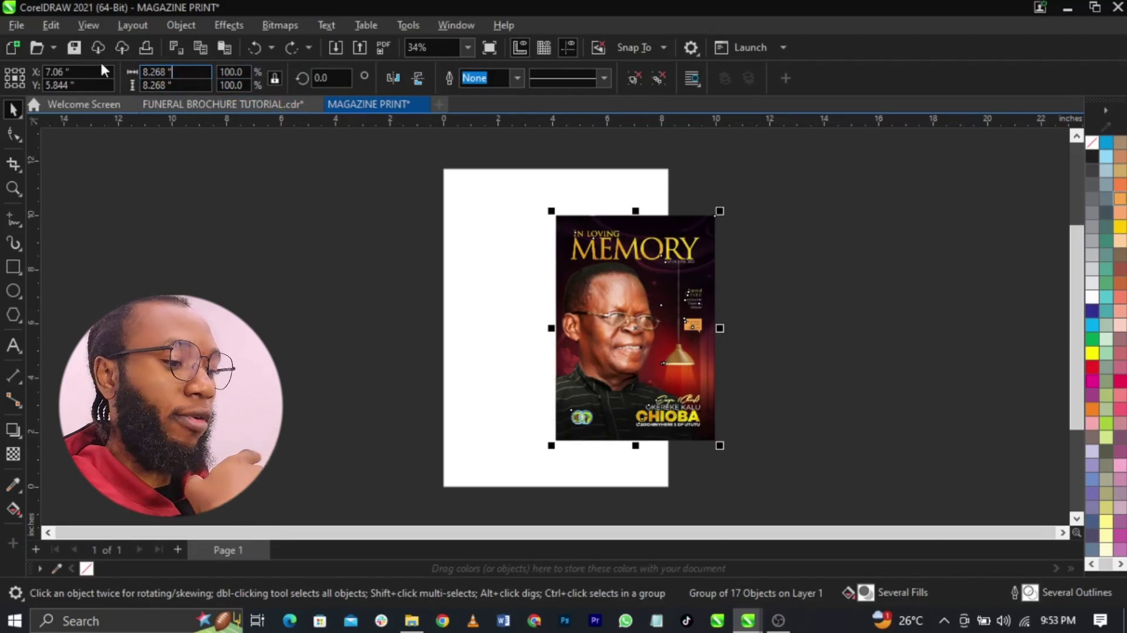
pyautogui.press('Return')
pyautogui.press('p')
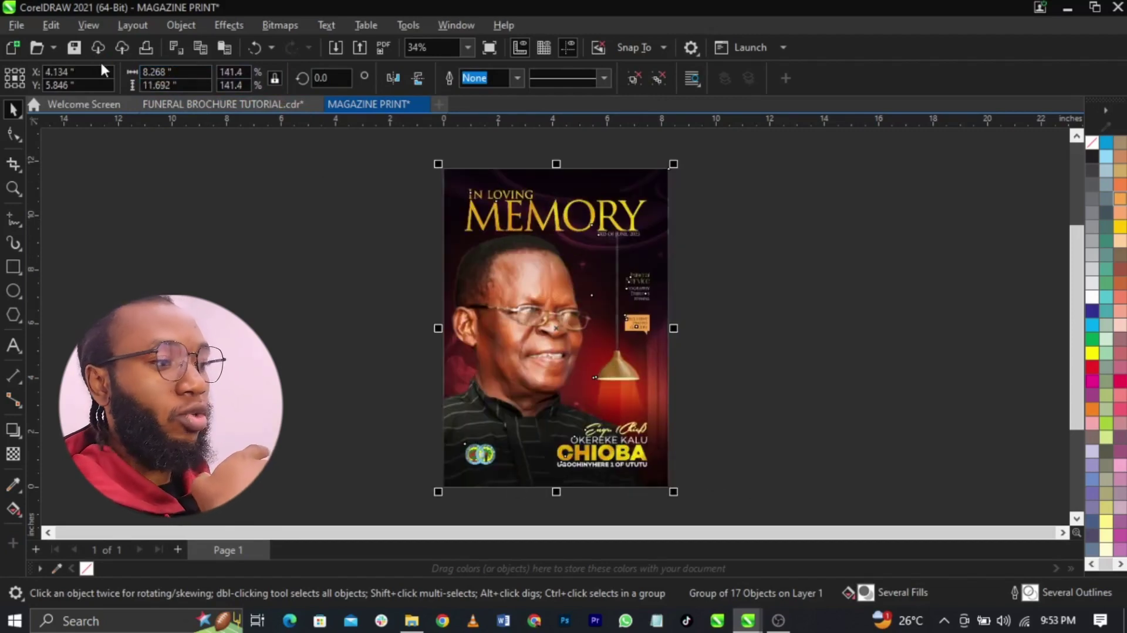
pyautogui.press('Escape')
pyautogui.hotkey('shift', 'F4')
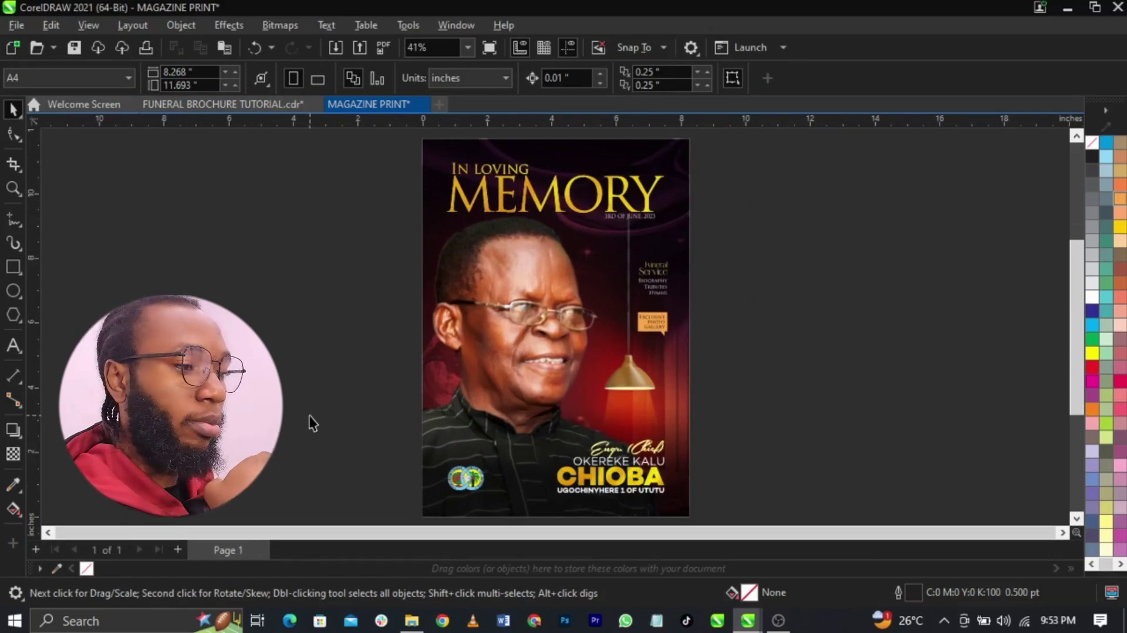
# - Add a second page to MAGAZINE PRINT, then copy the "Order of funeral" artwork onto it from the brochure's page 2 and group it
pyautogui.click(178, 549)
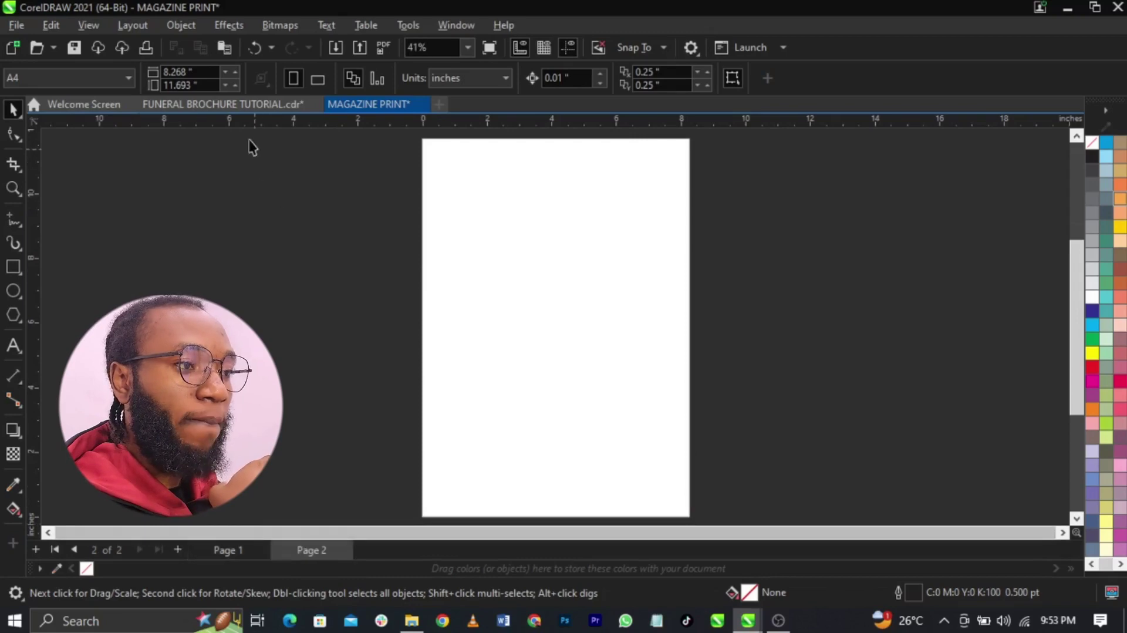
pyautogui.click(248, 103)
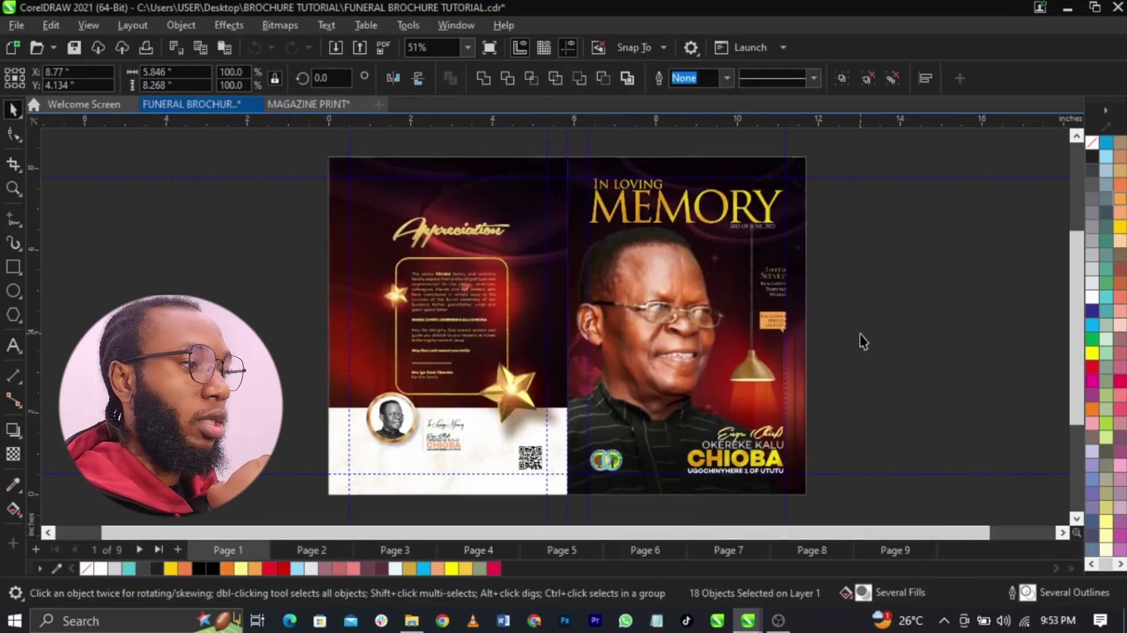
pyautogui.press('pagedown')
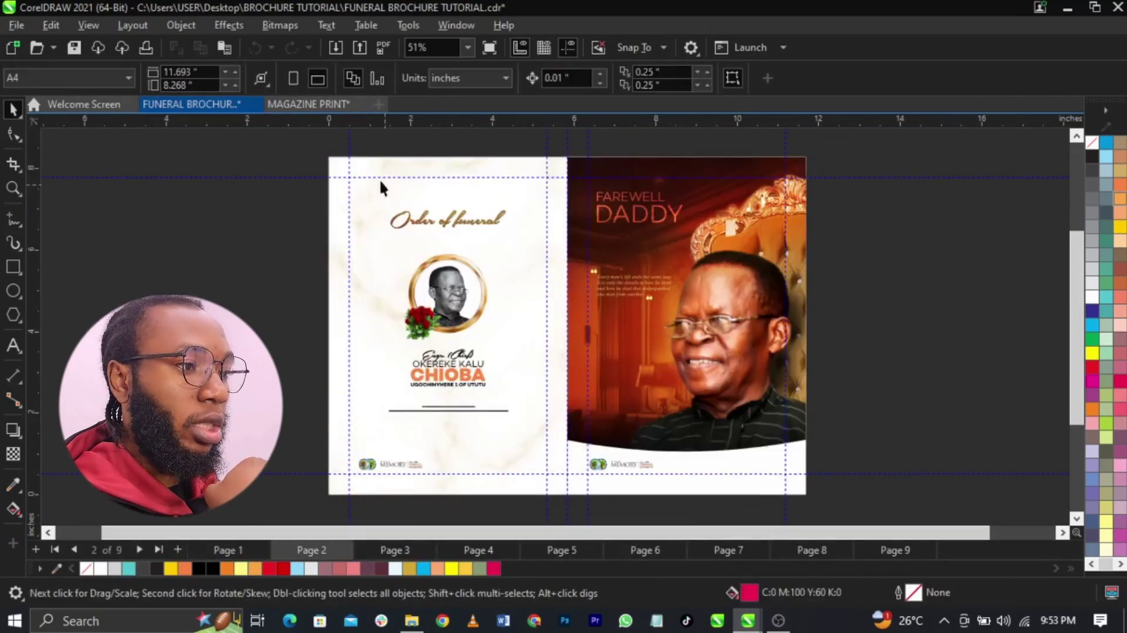
pyautogui.moveTo(306, 147); pyautogui.dragTo(577, 510)
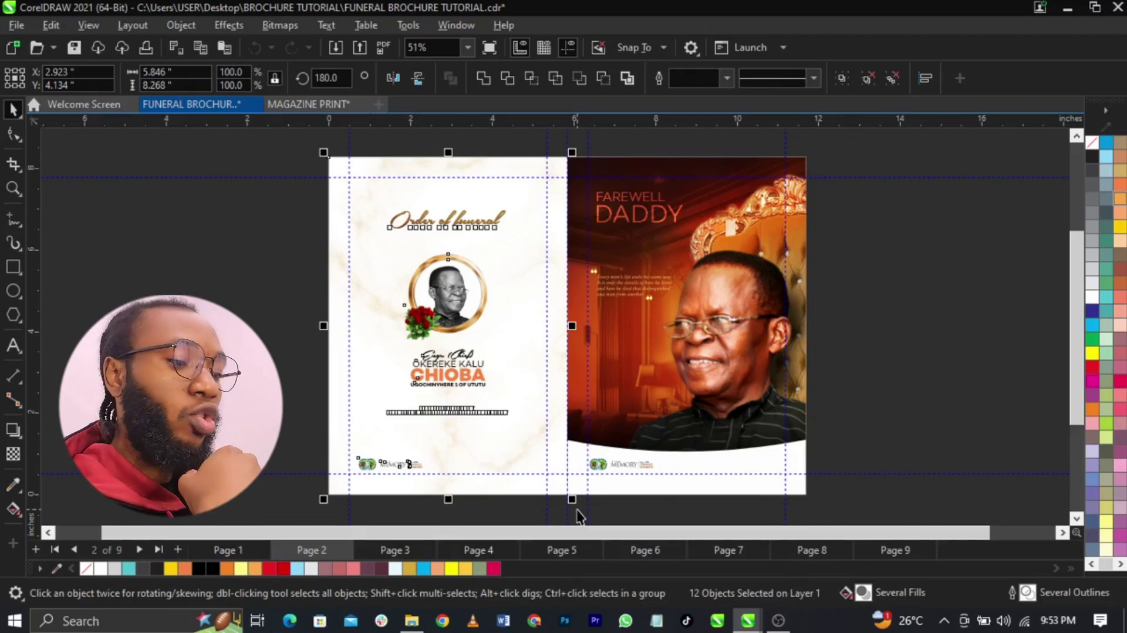
pyautogui.click(290, 106)
pyautogui.hotkey('ctrl', 'v')
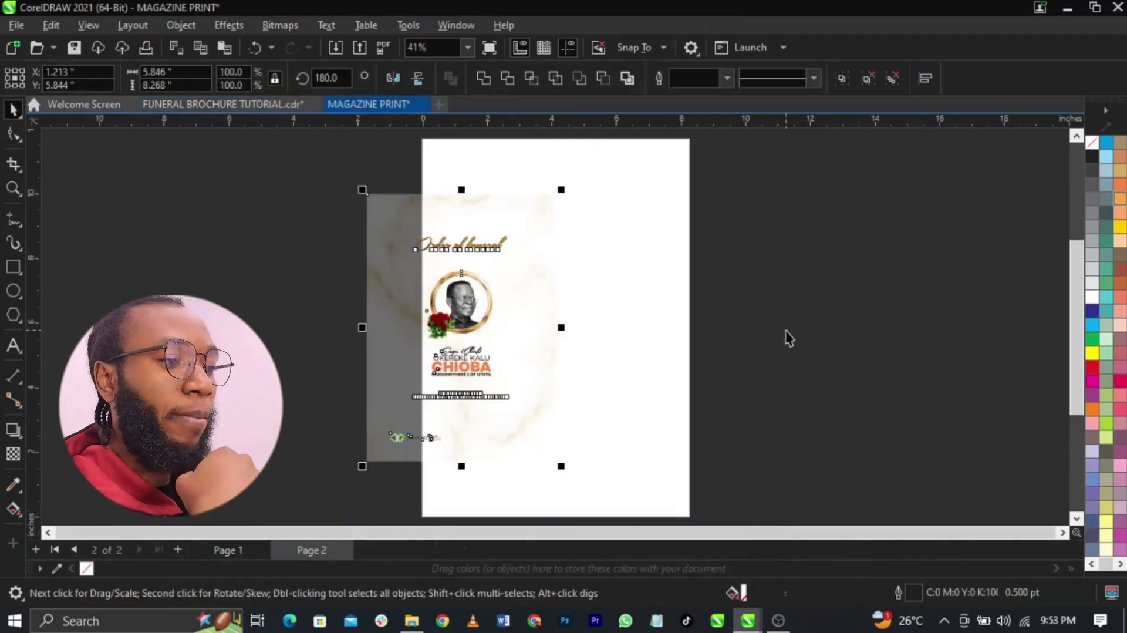
pyautogui.click(734, 338)
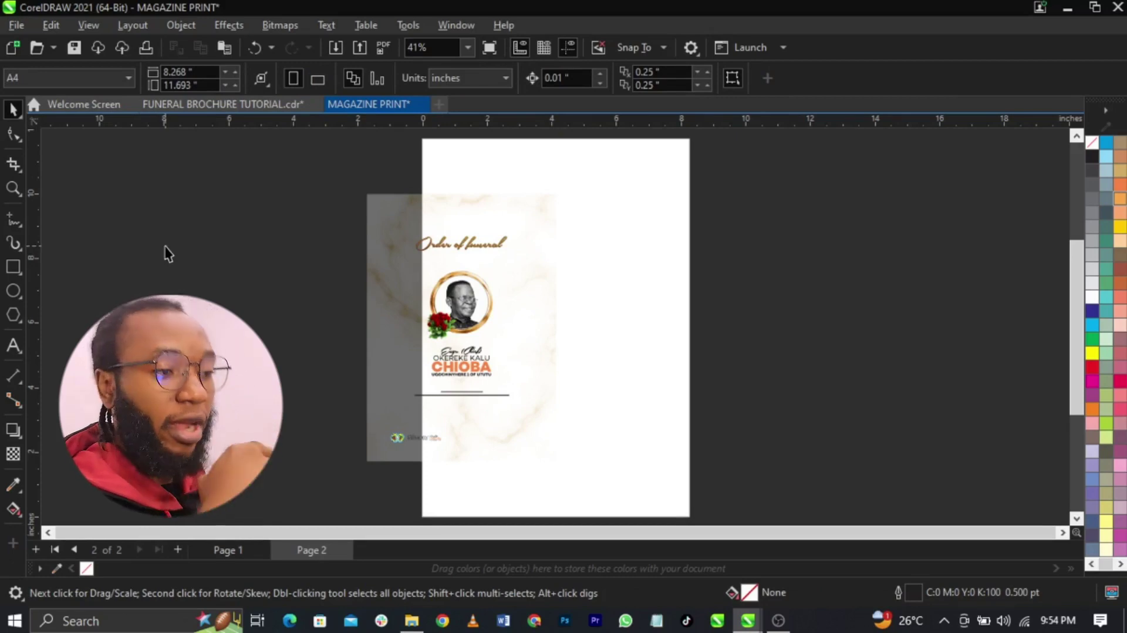
# - Change the page size to A5 and centre the "Order of funeral" group on page 2
pyautogui.click(111, 80)
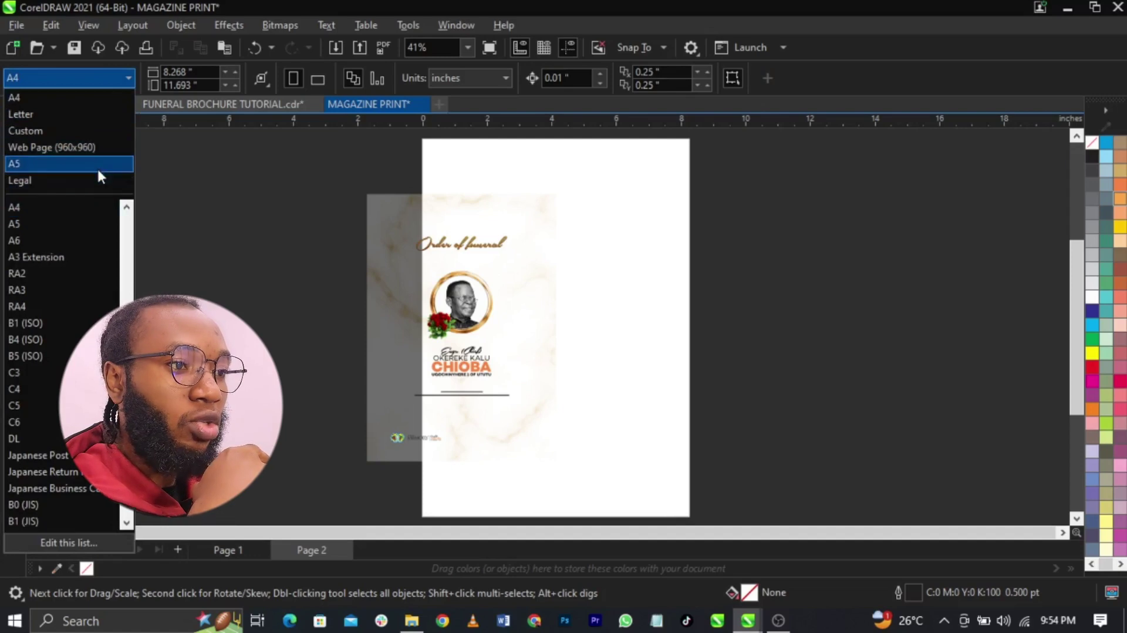
pyautogui.click(97, 164)
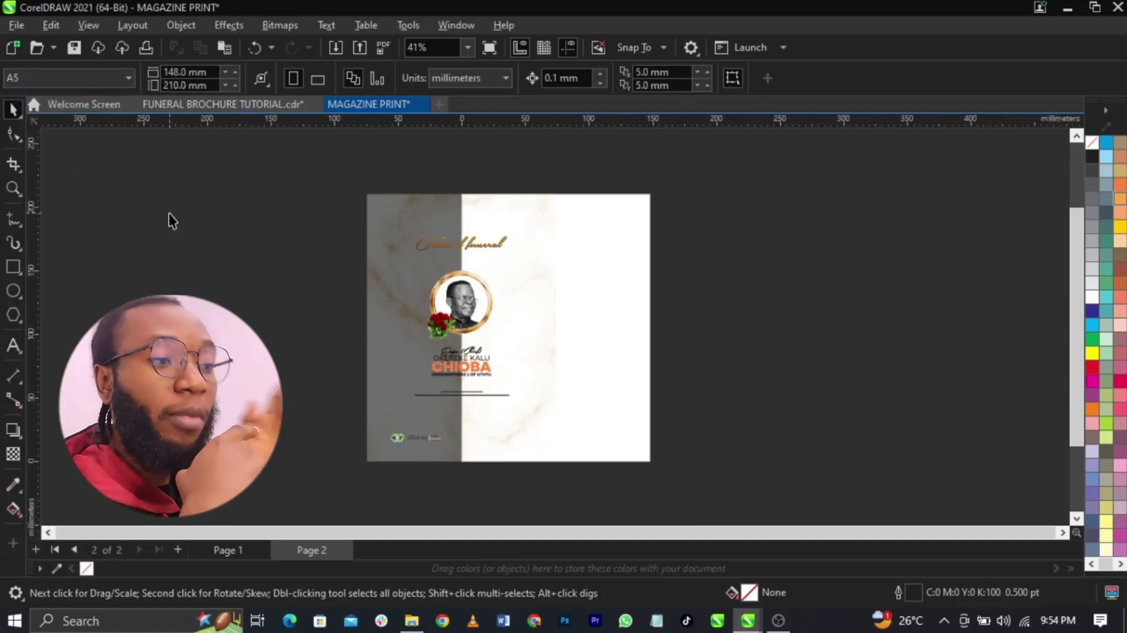
pyautogui.click(535, 317)
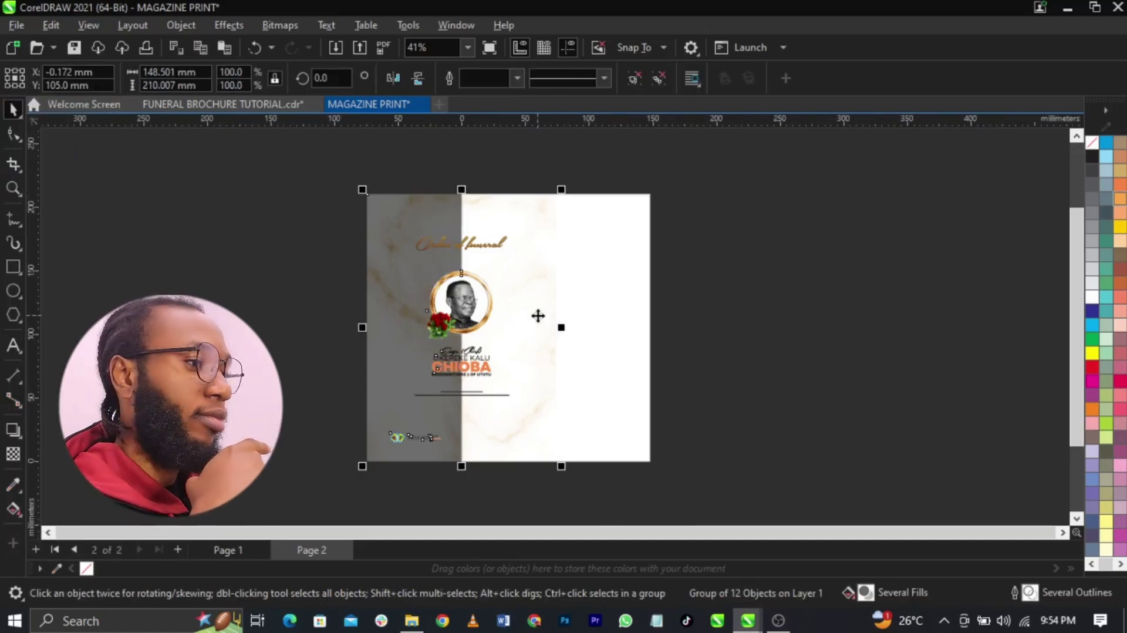
pyautogui.press('p')
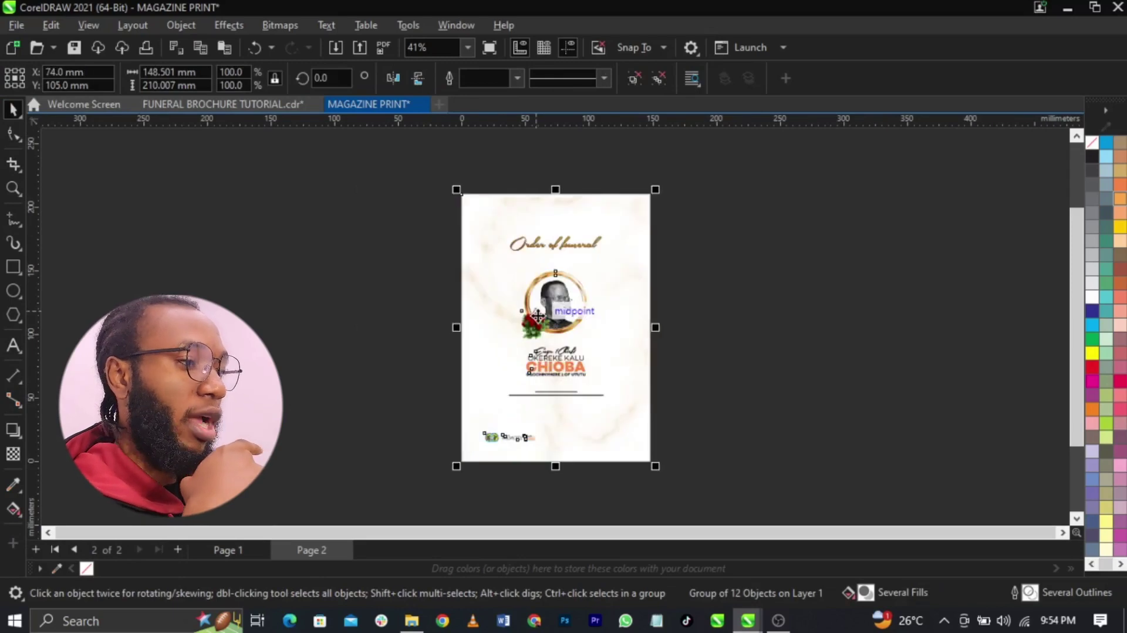
pyautogui.click(412, 327)
# - Delete the enlarged front cover group from page 1 of MAGAZINE PRINT
pyautogui.click(223, 547)
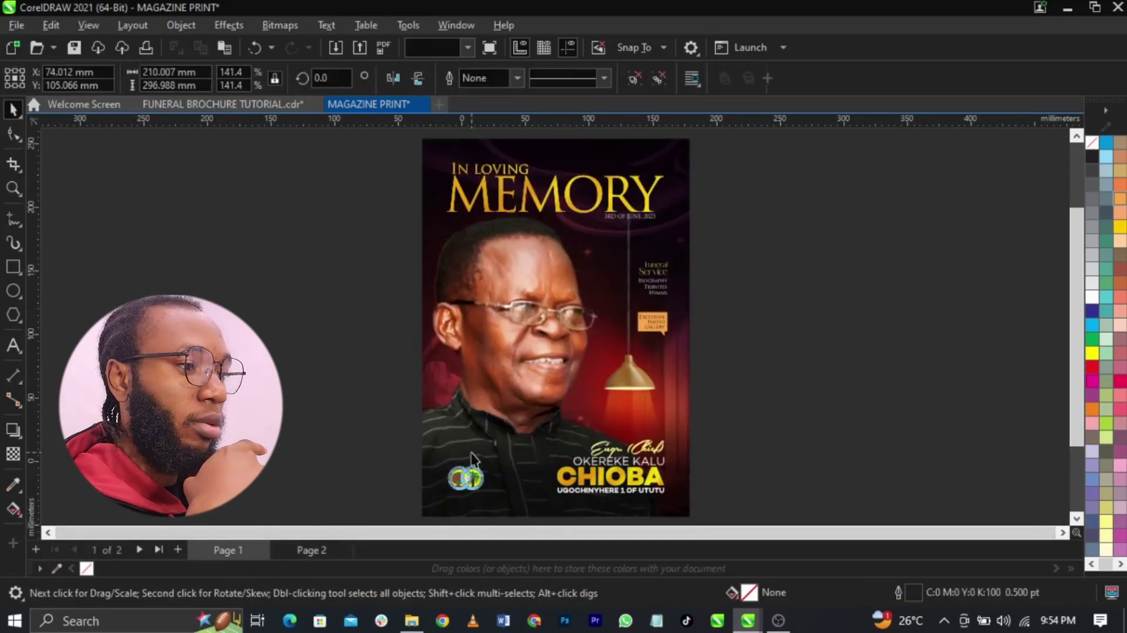
pyautogui.click(446, 493)
pyautogui.press('pageup')
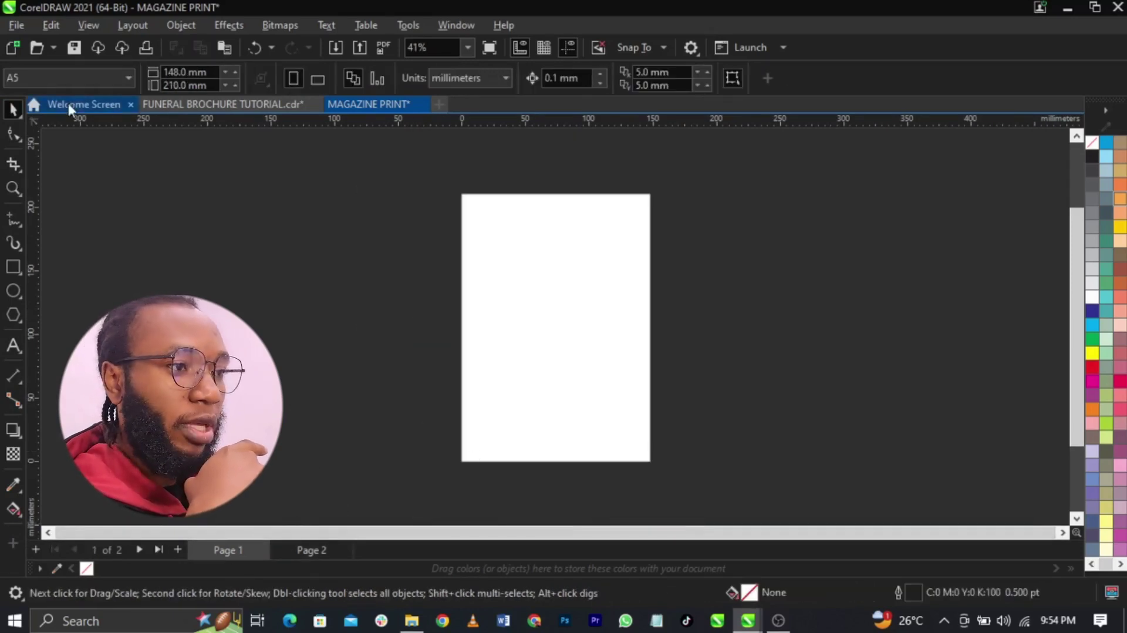
# - Copy the original "In Loving Memory" front cover from the brochure's page 1 onto page 1 of MAGAZINE PRINT, grouped and centred
pyautogui.click(201, 106)
pyautogui.press('pageup')
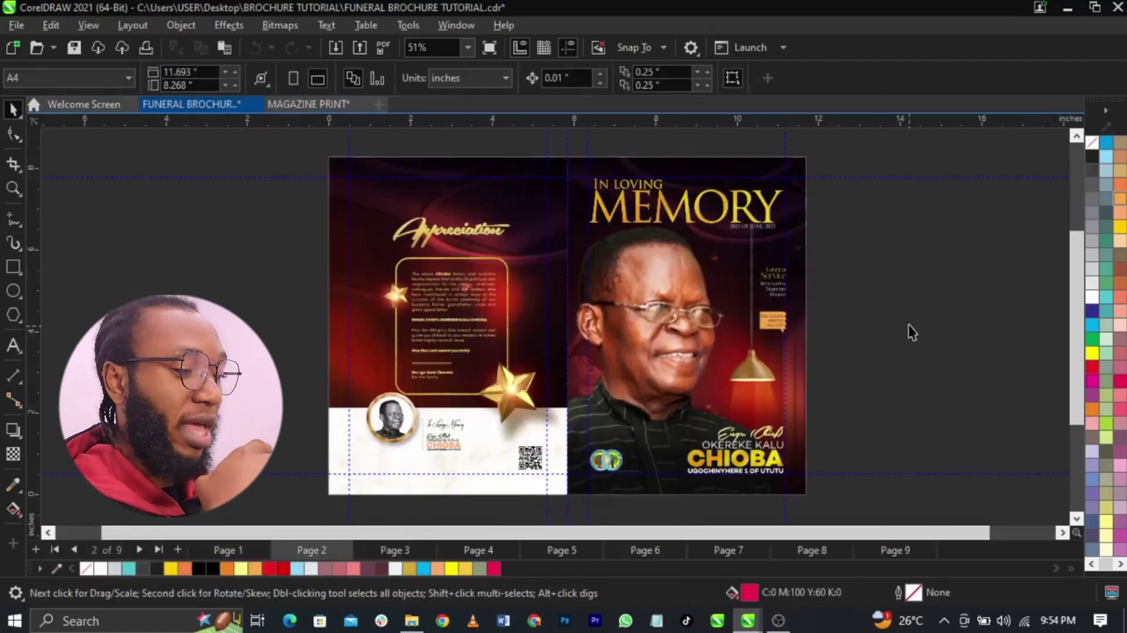
pyautogui.moveTo(832, 140); pyautogui.dragTo(558, 515)
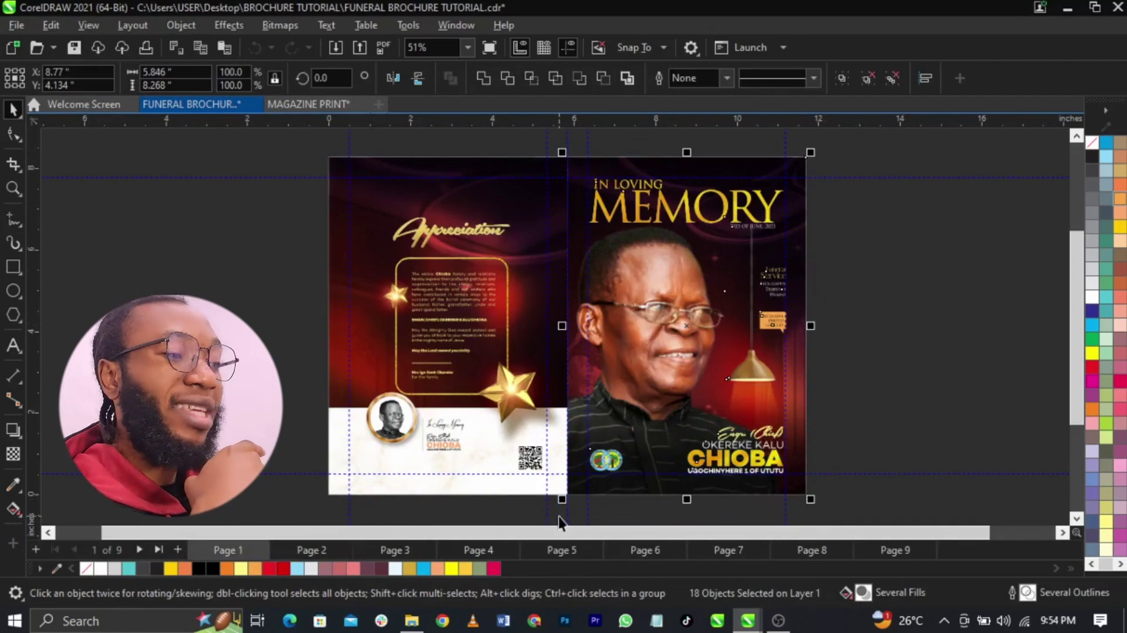
pyautogui.click(315, 104)
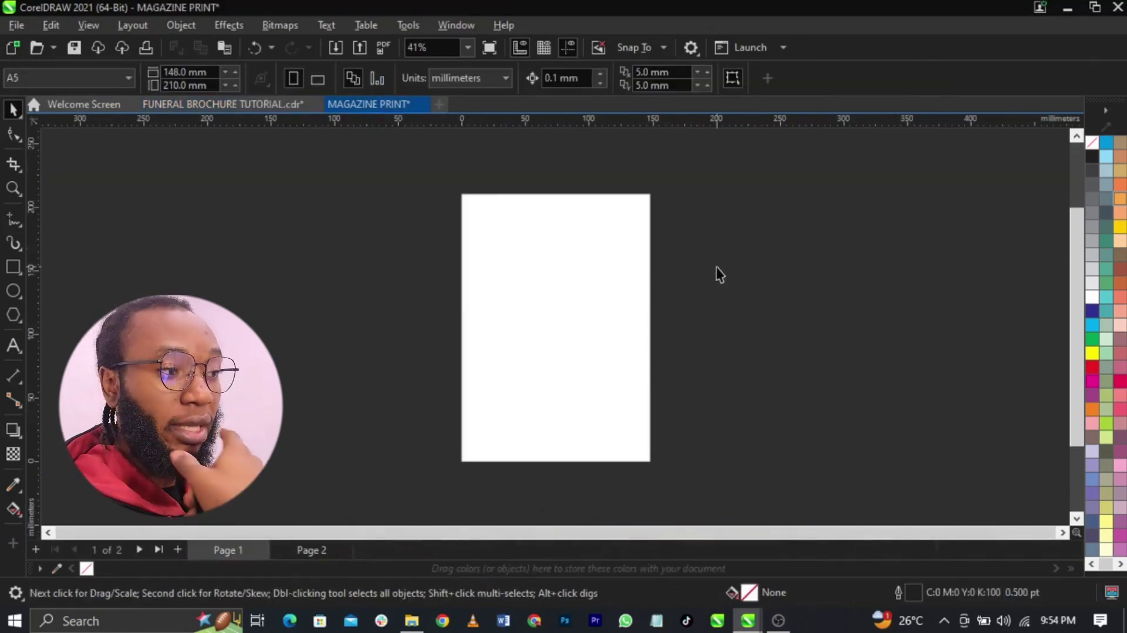
pyautogui.hotkey('ctrl', 'v')
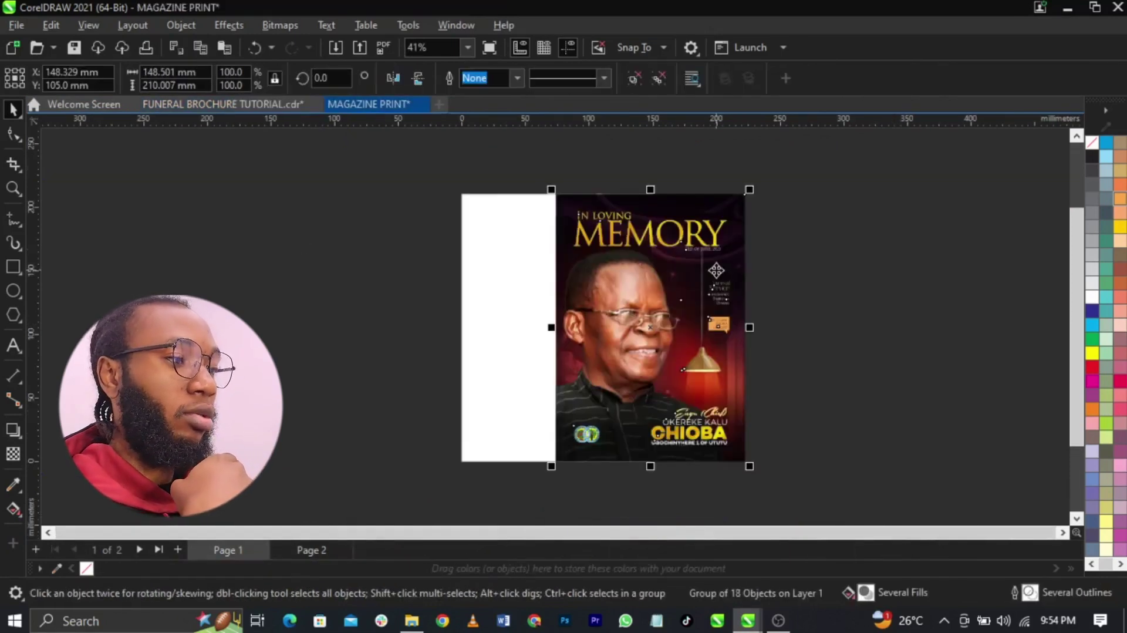
pyautogui.press('p')
# - Ungroup the "Order of funeral" artwork on page 2 of MAGAZINE PRINT
pyautogui.press('pagedown')
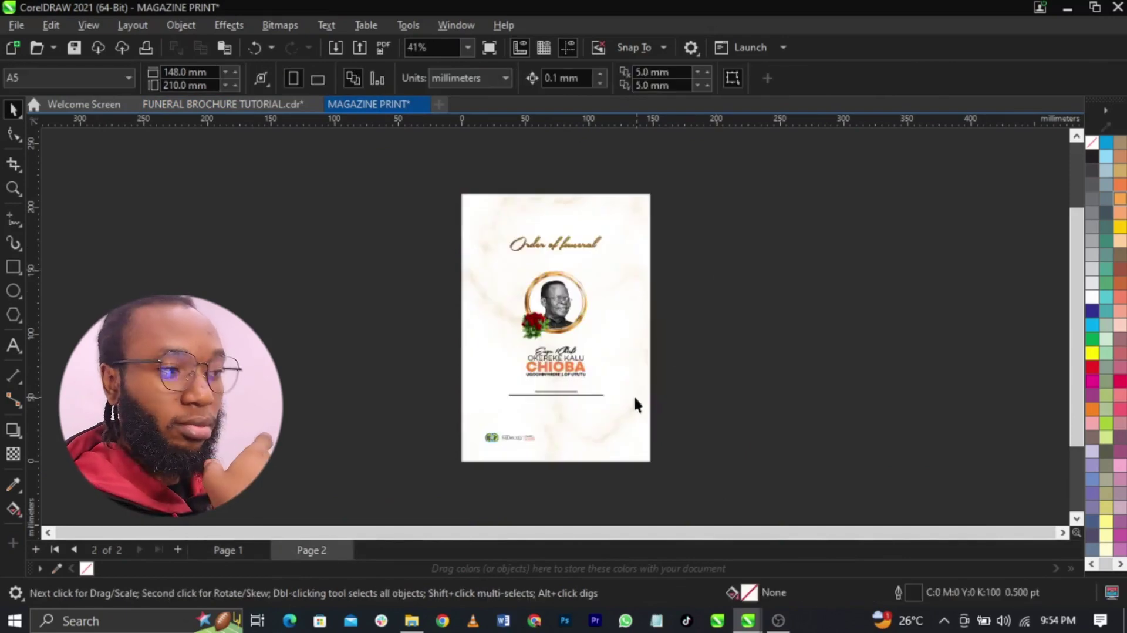
pyautogui.scroll(5, 567, 413)
pyautogui.click(402, 417)
pyautogui.scroll(-1, 402, 417)
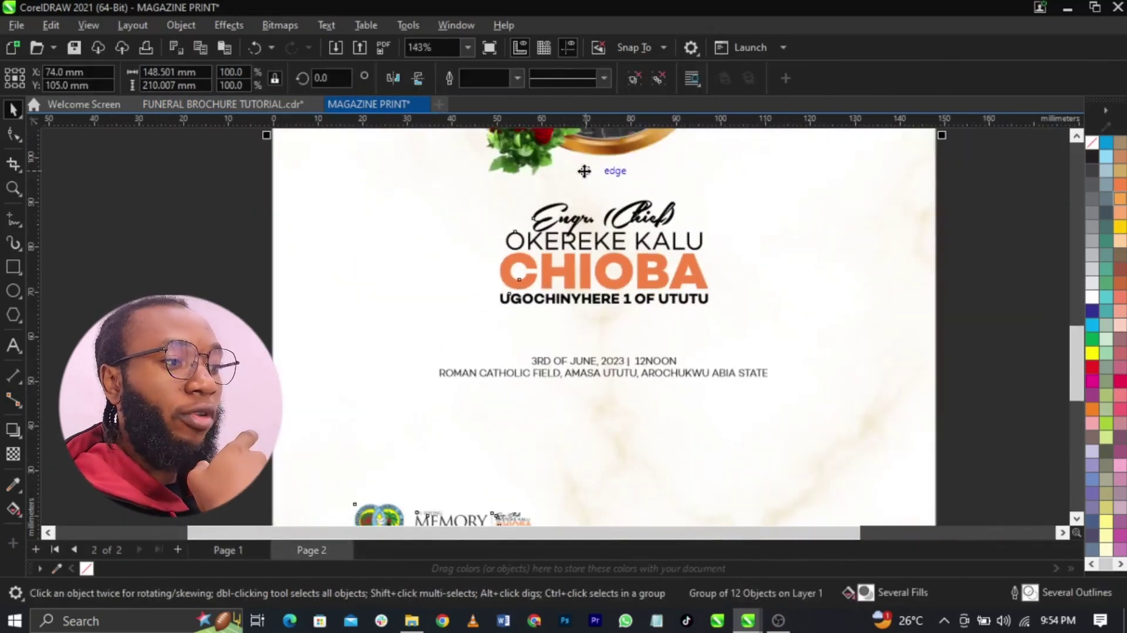
pyautogui.click(958, 335)
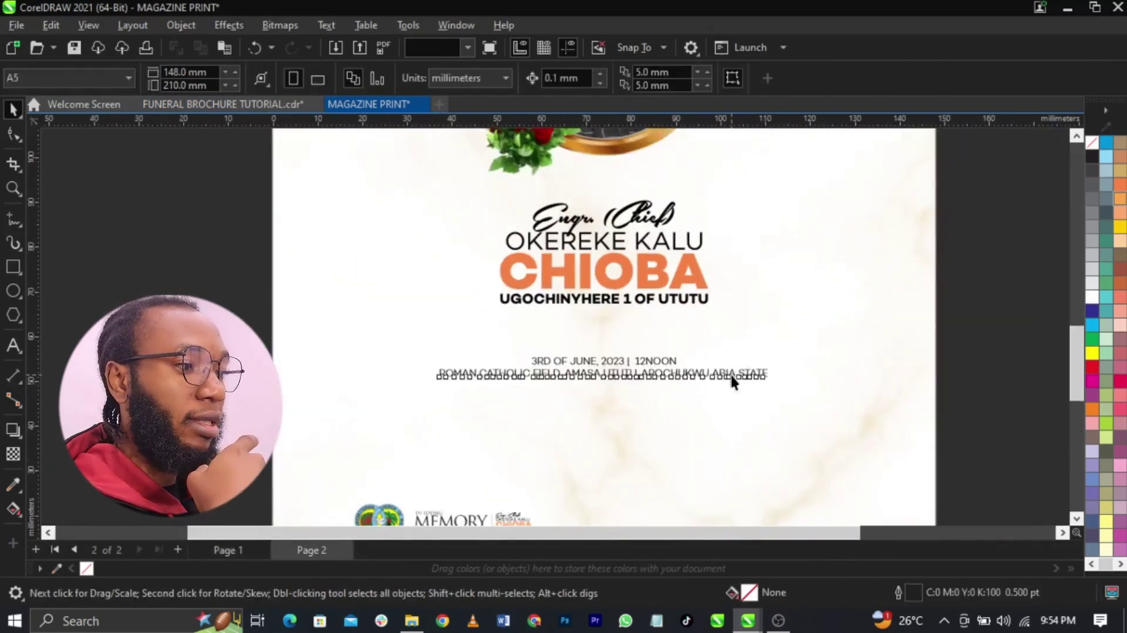
# - Examine the venue line under the event date on page 2 to see whether it is still editable text
pyautogui.click(732, 374)
pyautogui.scroll(3, 731, 374)
pyautogui.scroll(-2, 692, 357)
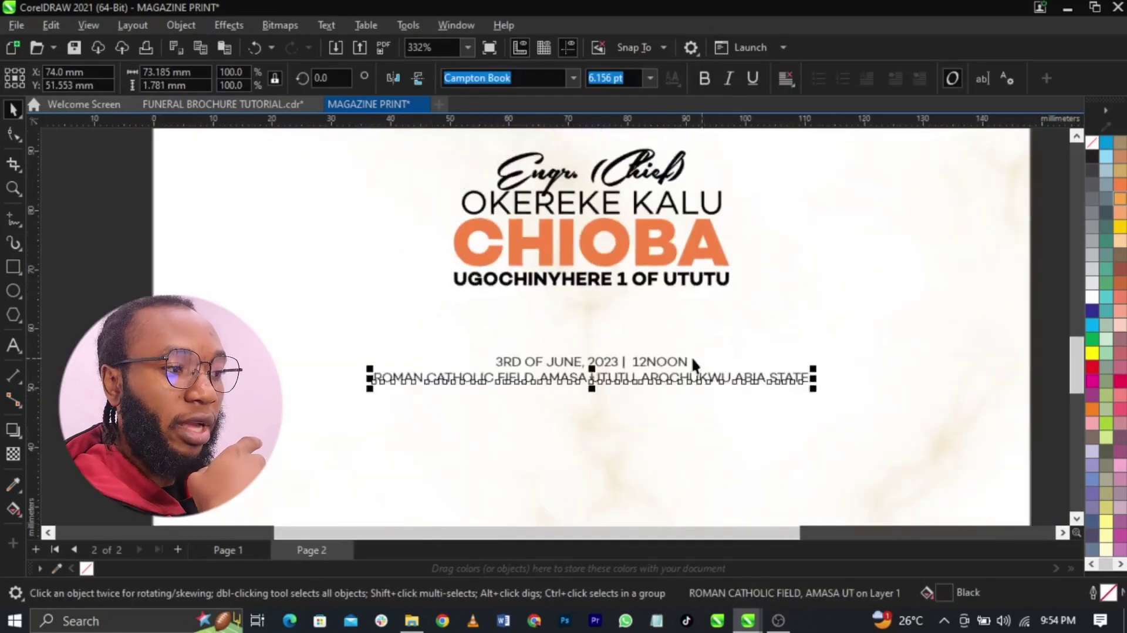
pyautogui.scroll(1, 691, 347)
pyautogui.click(636, 403)
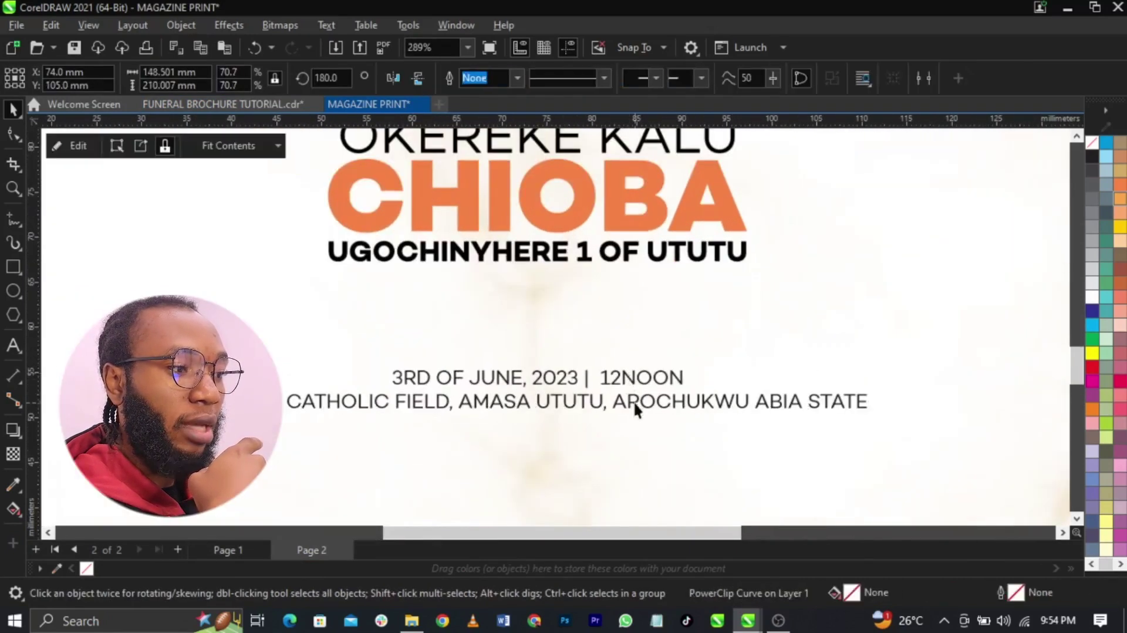
pyautogui.click(640, 407)
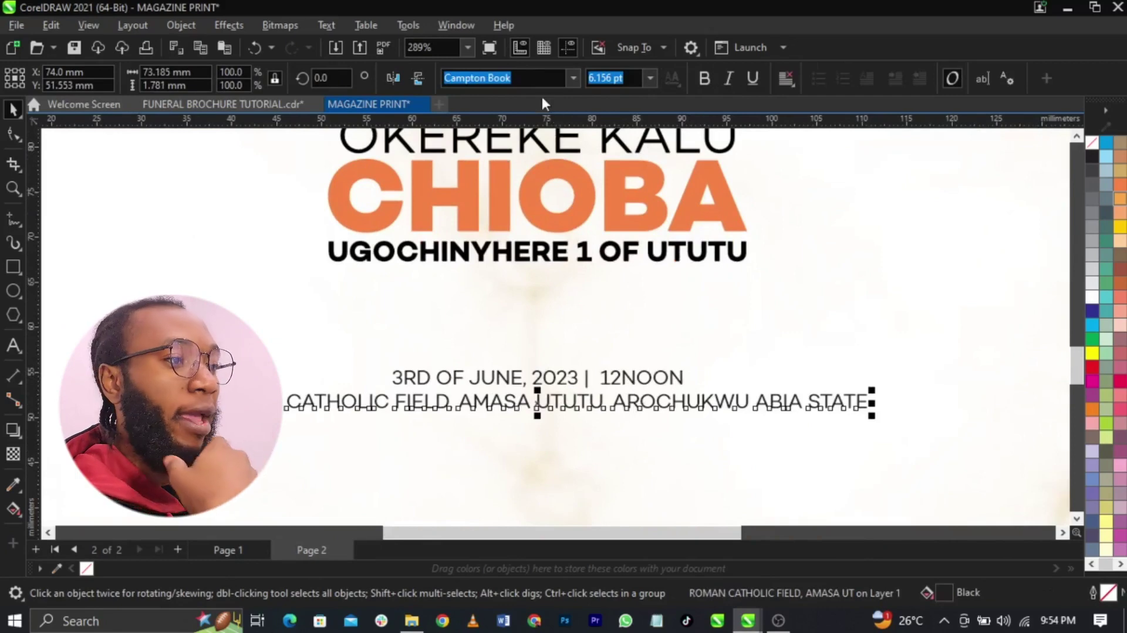
pyautogui.scroll(-1, 508, 320)
pyautogui.scroll(-3, 509, 315)
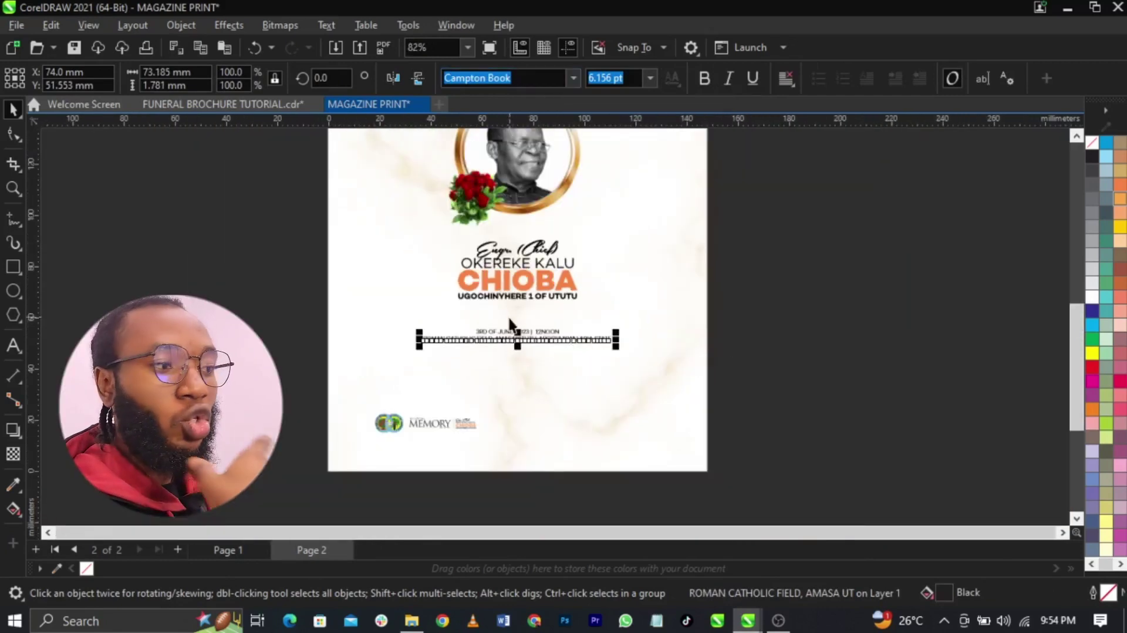
pyautogui.press('Escape')
pyautogui.scroll(-1, 649, 418)
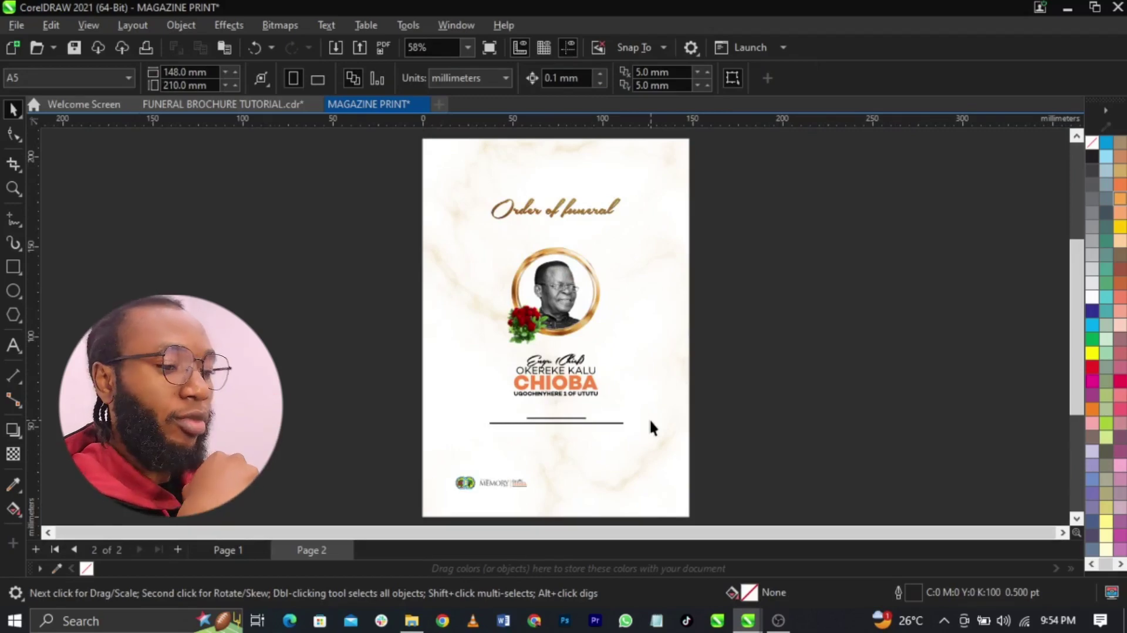
# - Convert all the text on the "Order of funeral" page to curves and group all of the page's objects
pyautogui.hotkey('ctrl', 'a')
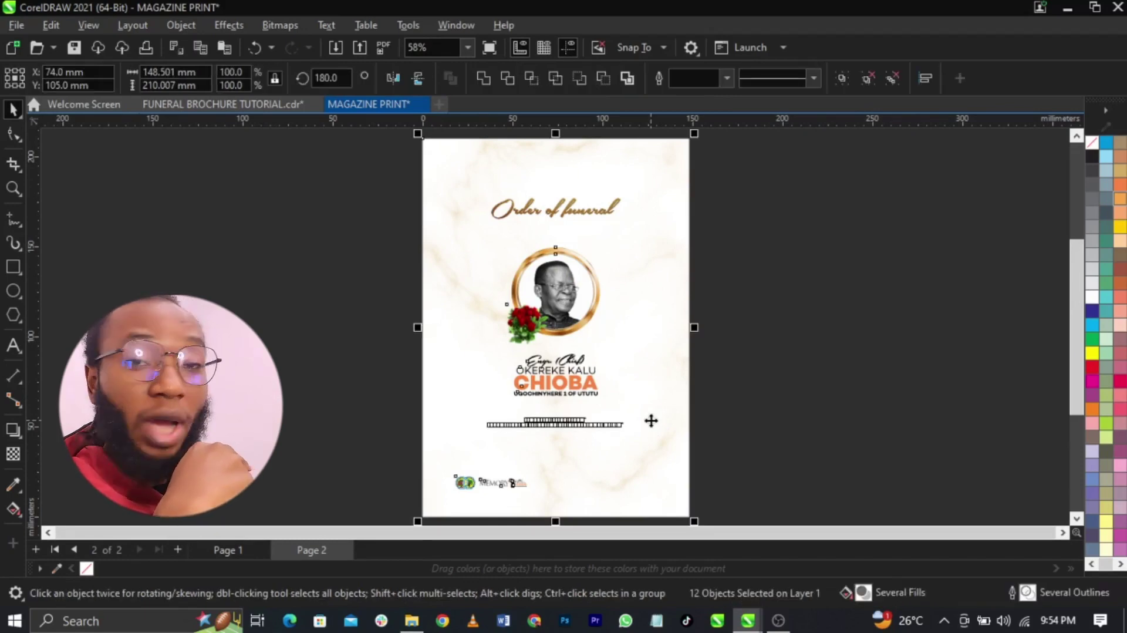
pyautogui.hotkey('ctrl', 'g')
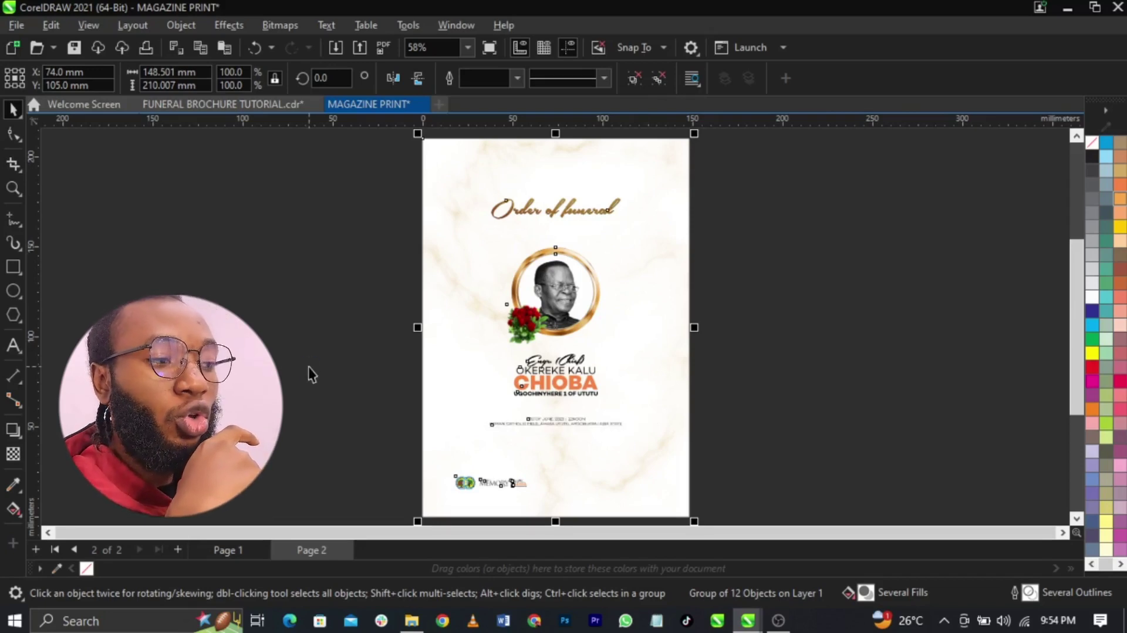
pyautogui.click(640, 81)
pyautogui.click(745, 231)
# - Check with the Shape tool that the venue line is a curve, and select the whole page group
pyautogui.scroll(2, 590, 441)
pyautogui.scroll(2, 589, 432)
pyautogui.click(594, 420)
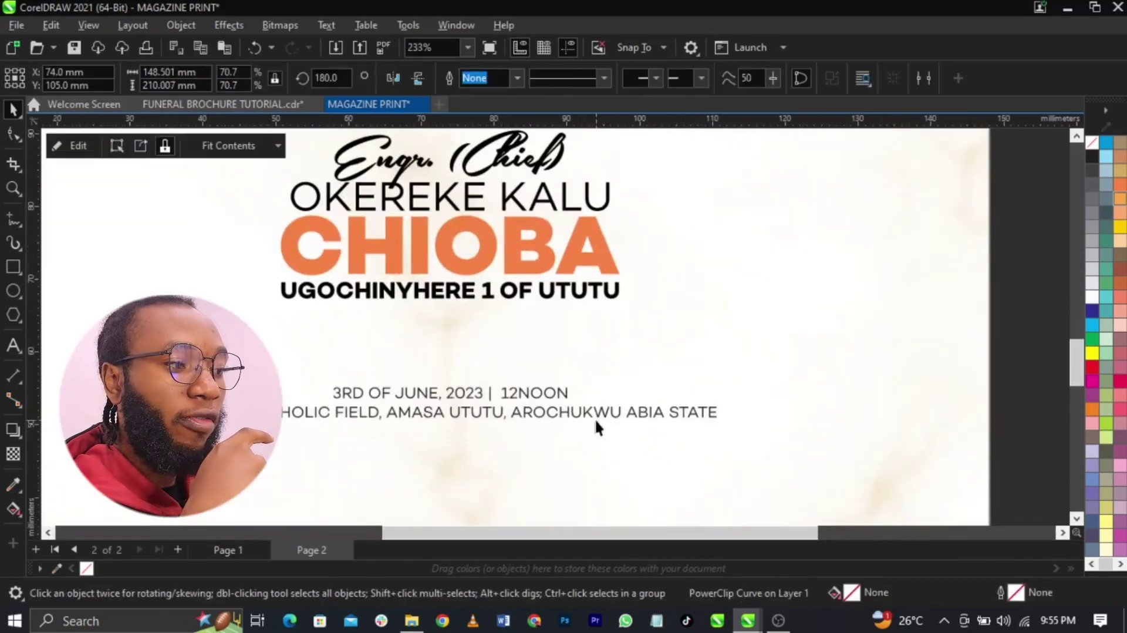
pyautogui.click(599, 415)
pyautogui.press('F10')
pyautogui.click(13, 110)
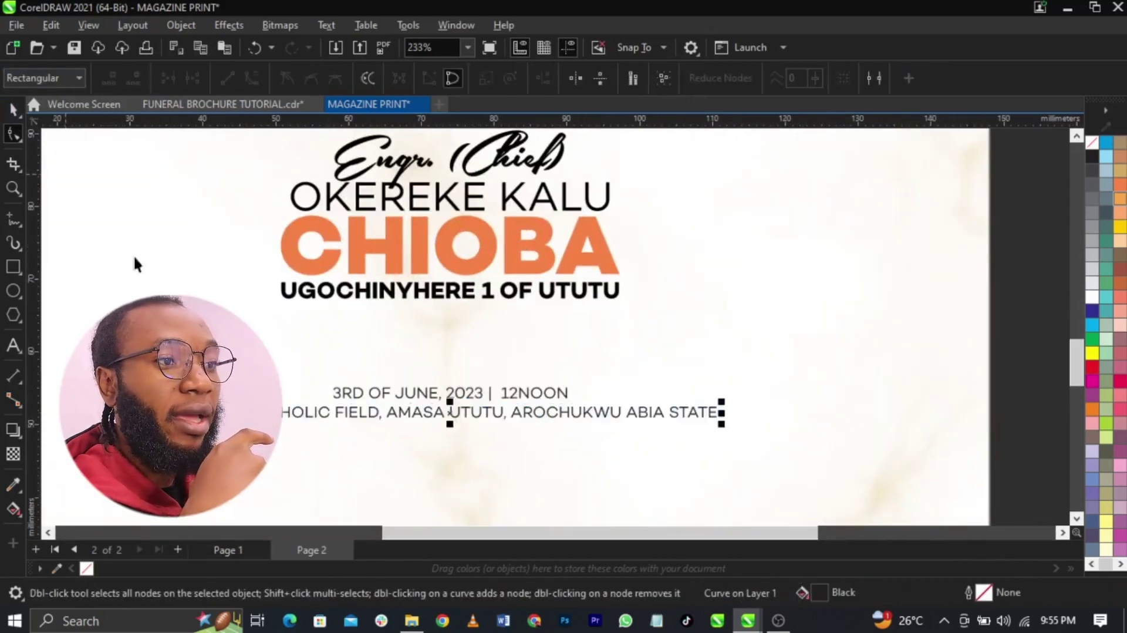
pyautogui.scroll(-1, 471, 331)
pyautogui.click(889, 411)
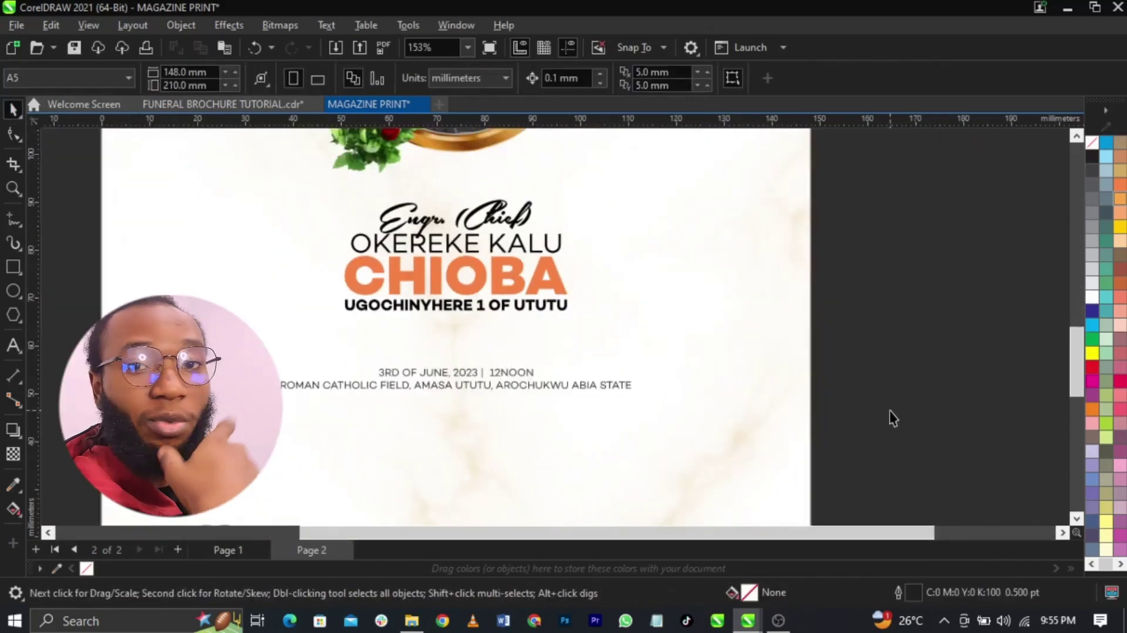
pyautogui.hotkey('shift', 'F4')
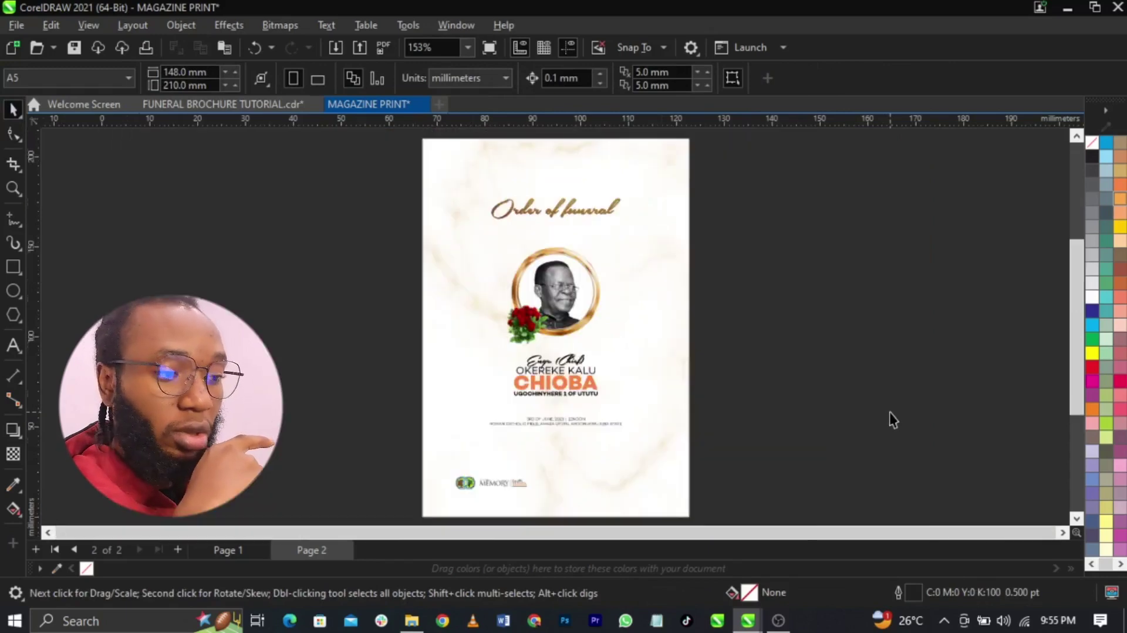
pyautogui.hotkey('ctrl', 'a')
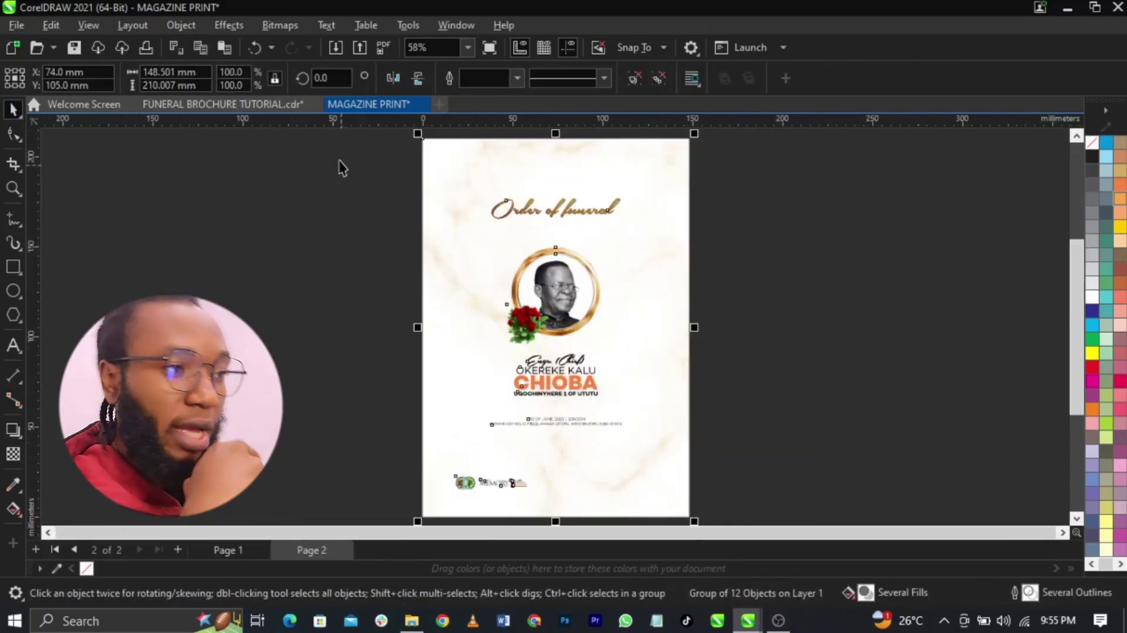
# - Copy all the objects of the "Farewell Daddy" page from page 2 of FUNERAL BROCHURE TUTORIAL
pyautogui.click(259, 106)
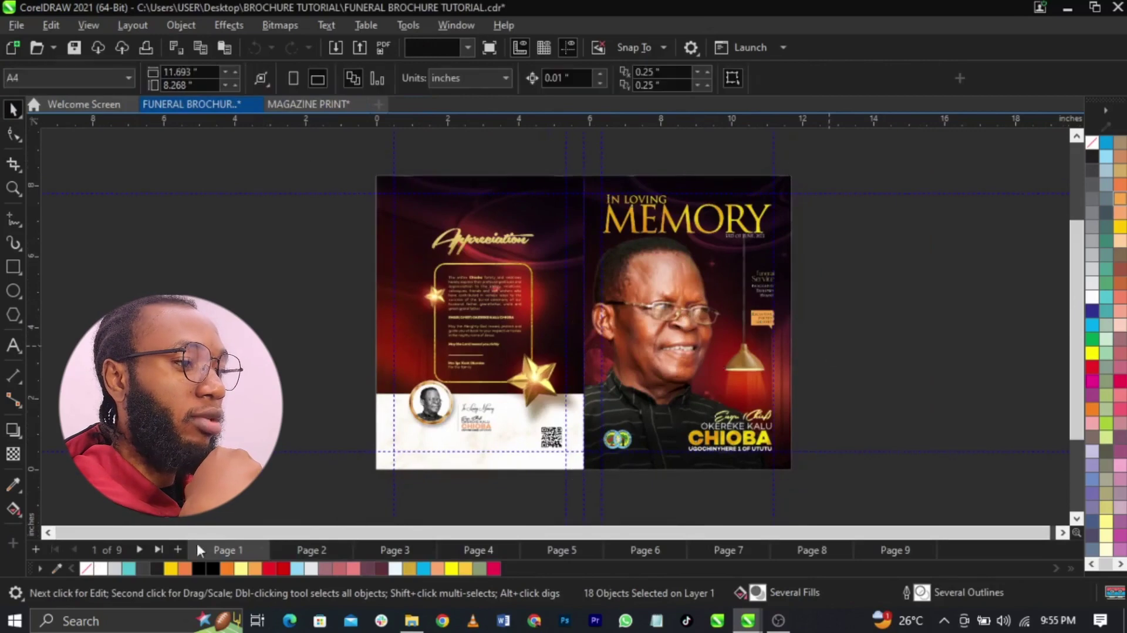
pyautogui.click(311, 550)
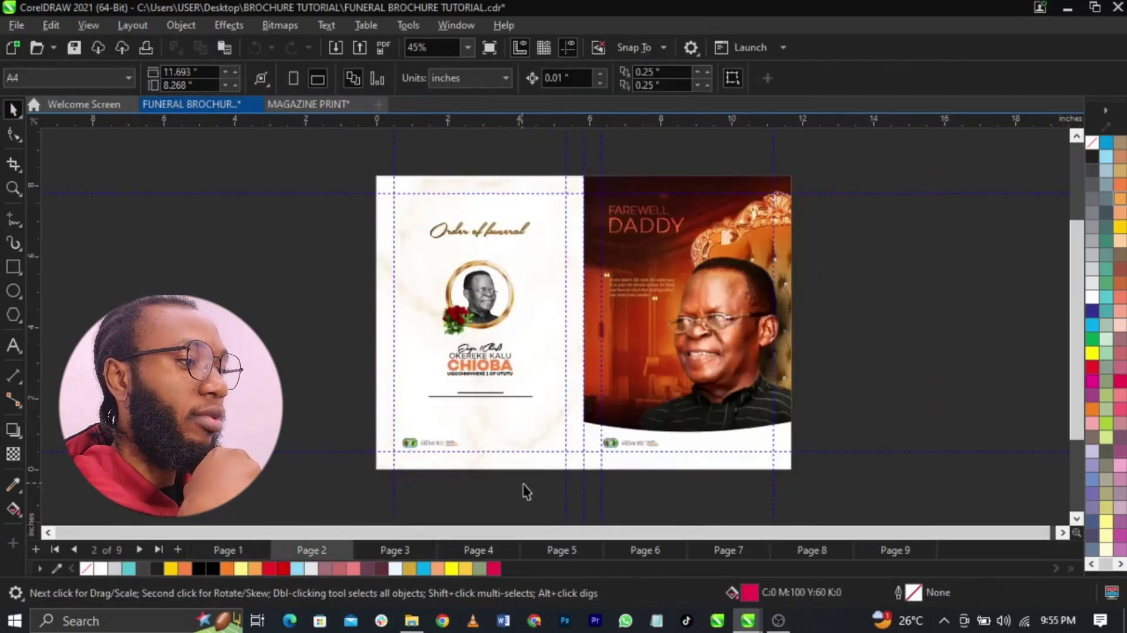
pyautogui.moveTo(523, 490); pyautogui.dragTo(922, 147)
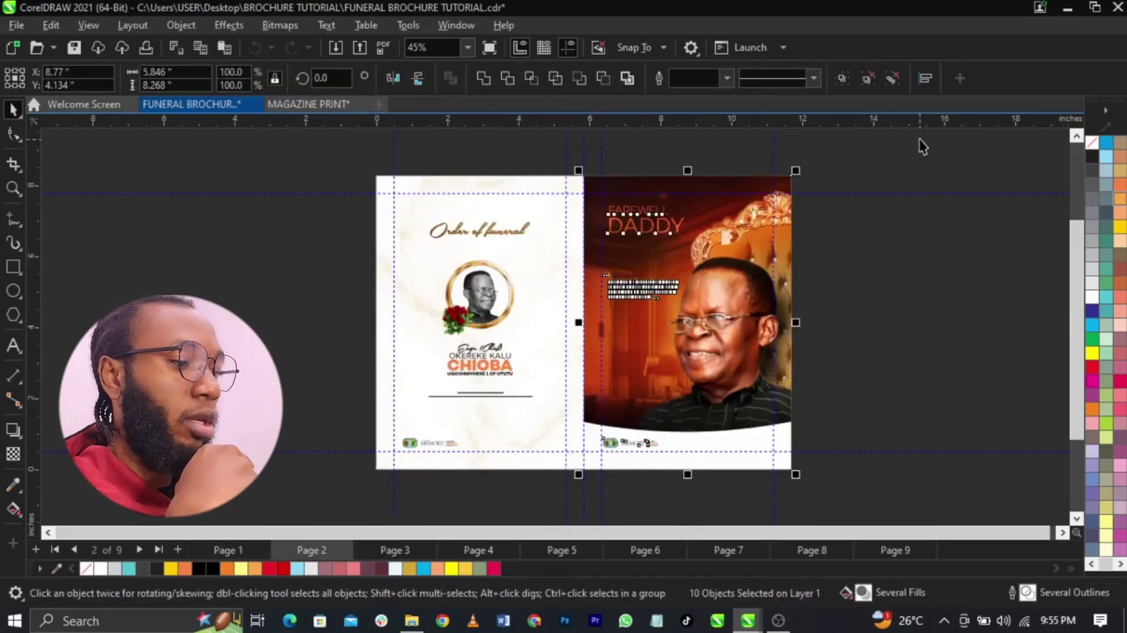
# - Add page 3 to MAGAZINE PRINT, paste the "Farewell Daddy" artwork there, and group and centre it on the page
pyautogui.click(312, 104)
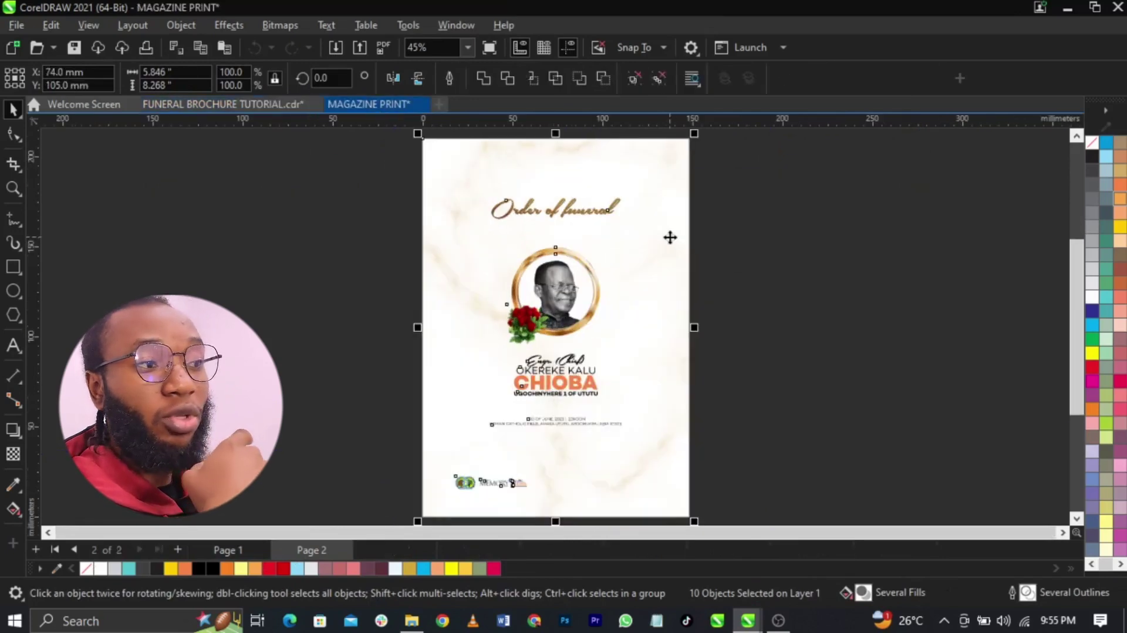
pyautogui.press('pagedown')
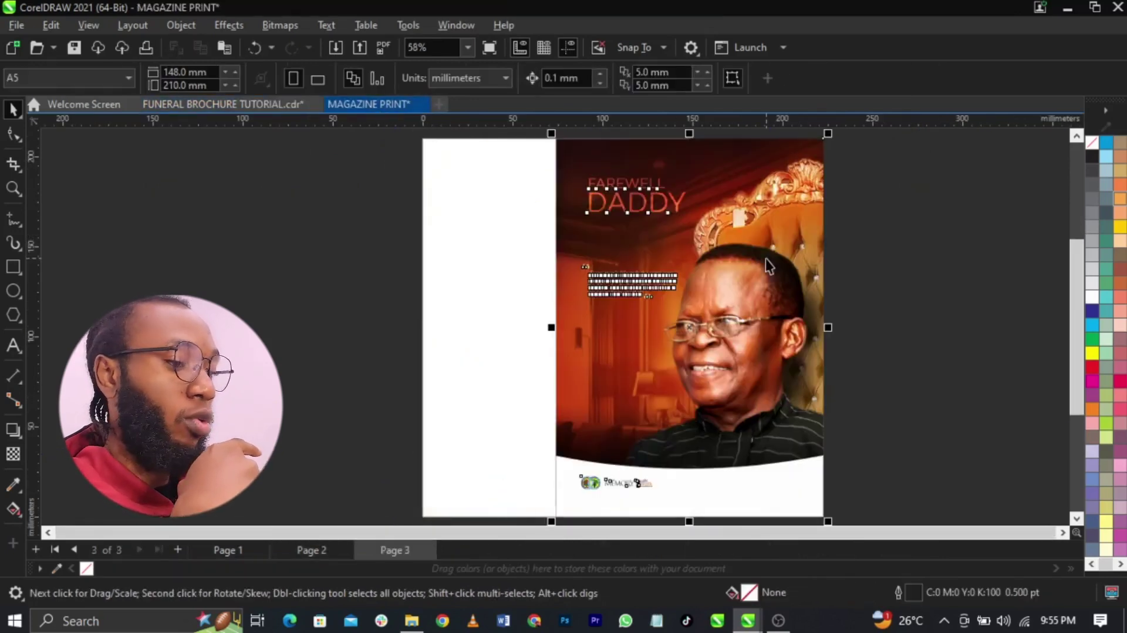
pyautogui.hotkey('ctrl', 'v')
pyautogui.press('p')
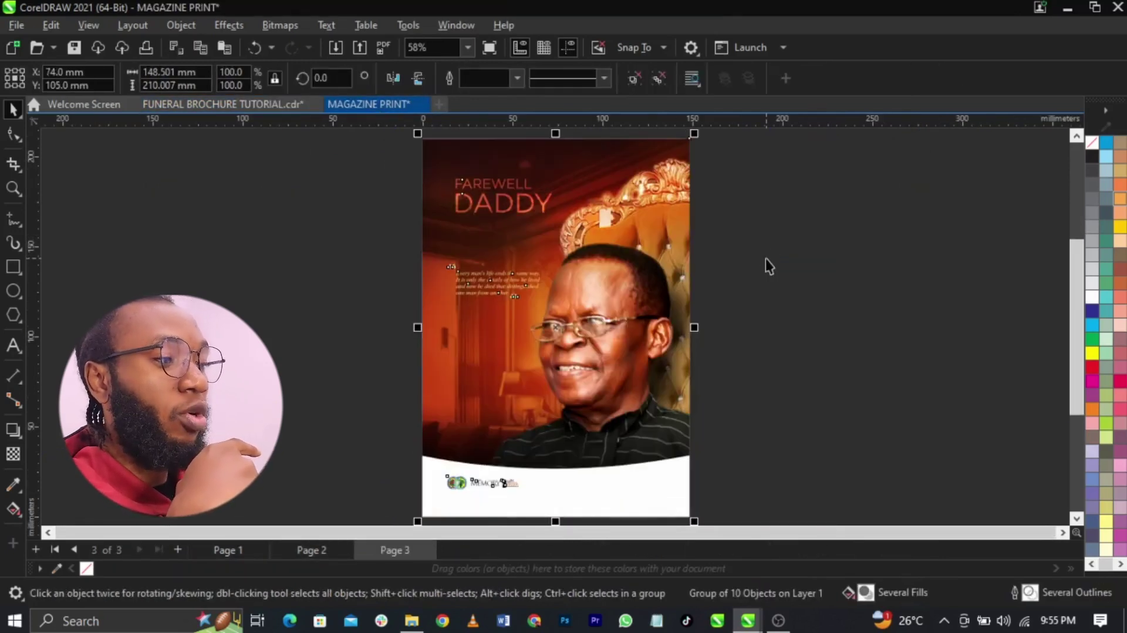
pyautogui.click(805, 326)
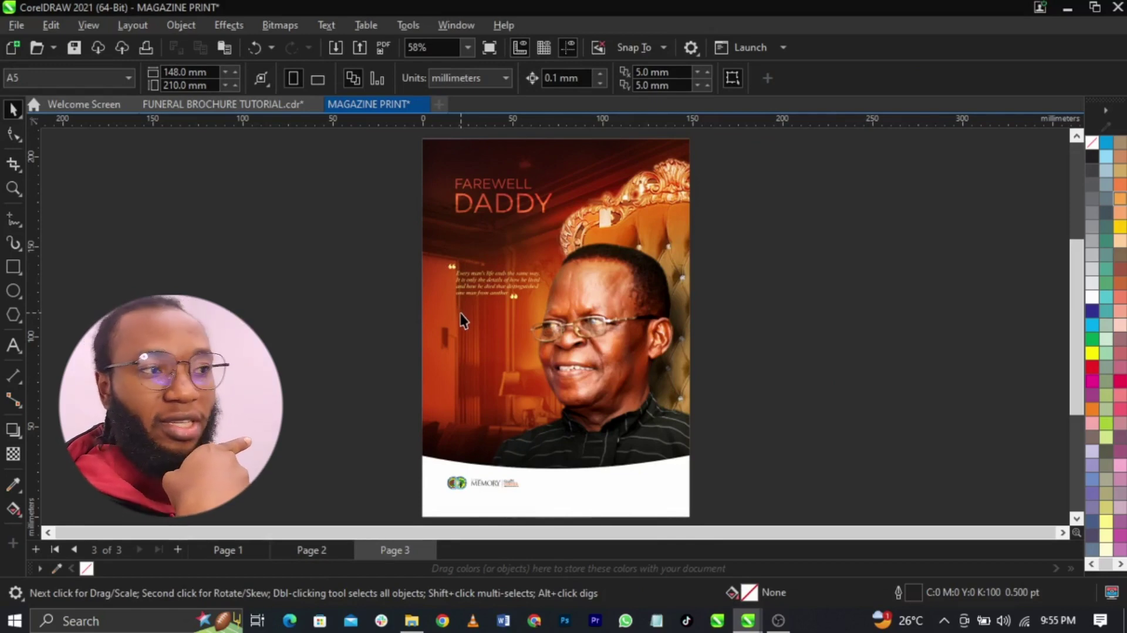
# - Copy all the objects of the "Officiating Ministers" page from page 3 of FUNERAL BROCHURE TUTORIAL
pyautogui.click(262, 104)
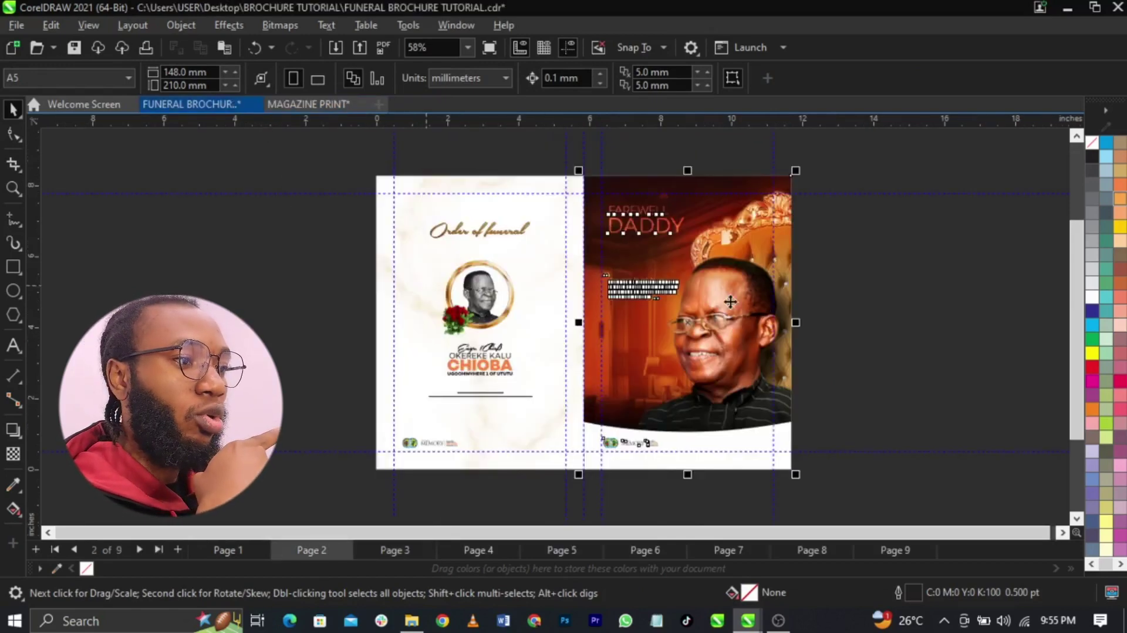
pyautogui.click(891, 301)
pyautogui.press('pagedown')
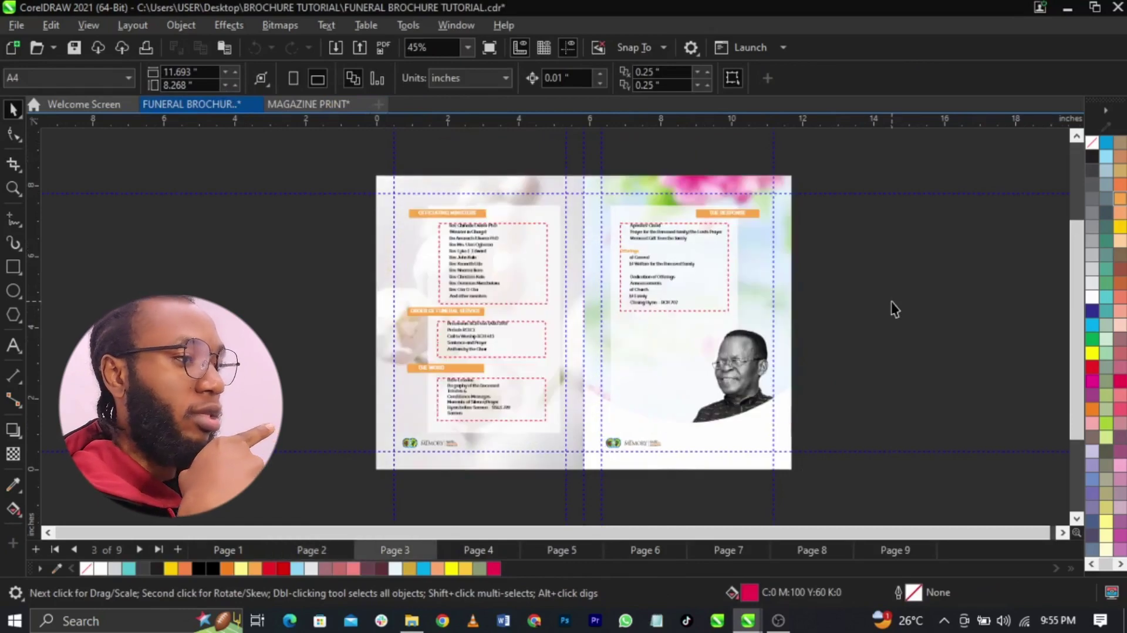
pyautogui.click(469, 251)
pyautogui.hotkey('ctrl', 'a')
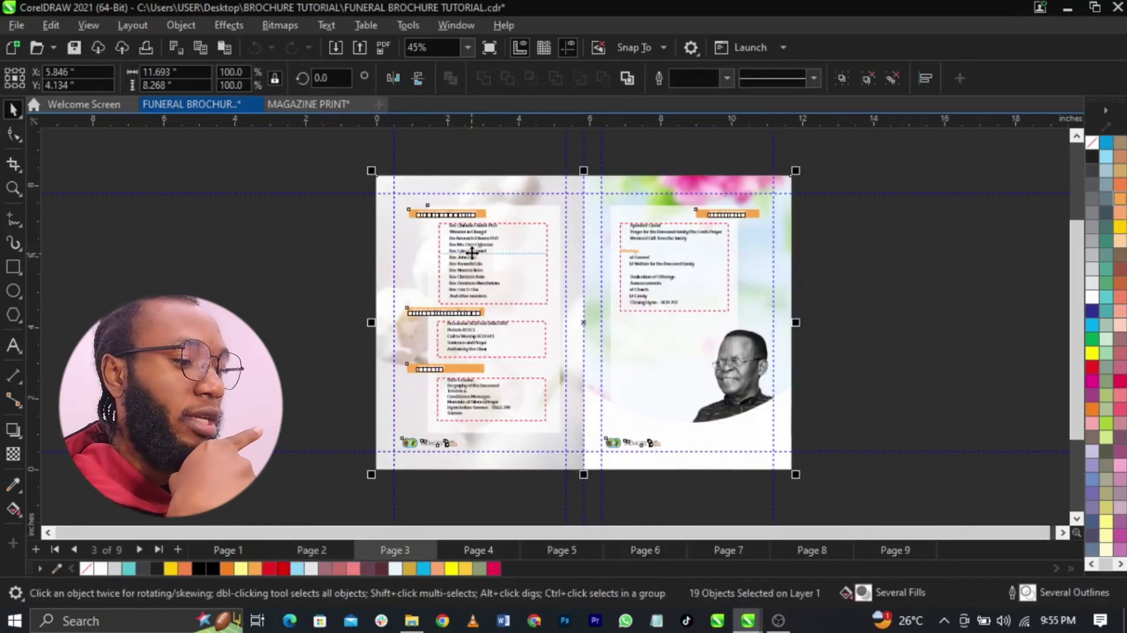
pyautogui.moveTo(348, 156); pyautogui.dragTo(611, 488)
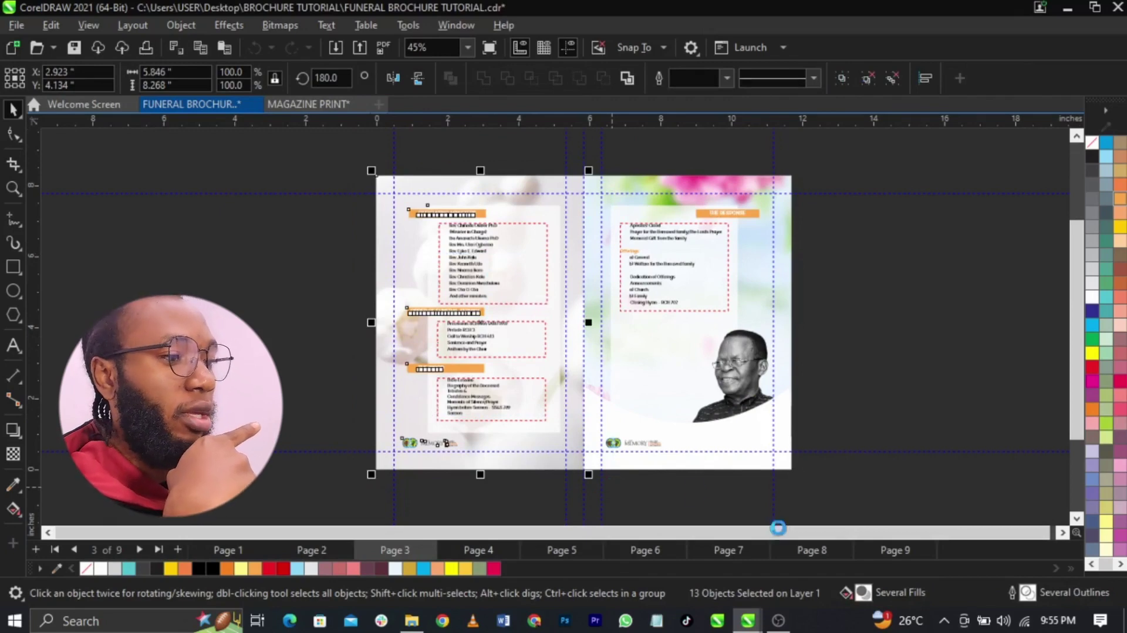
# - Paste the "Officiating Ministers" artwork on a new page 4 of MAGAZINE PRINT as a group with text in curves, centred on the page
pyautogui.click(327, 104)
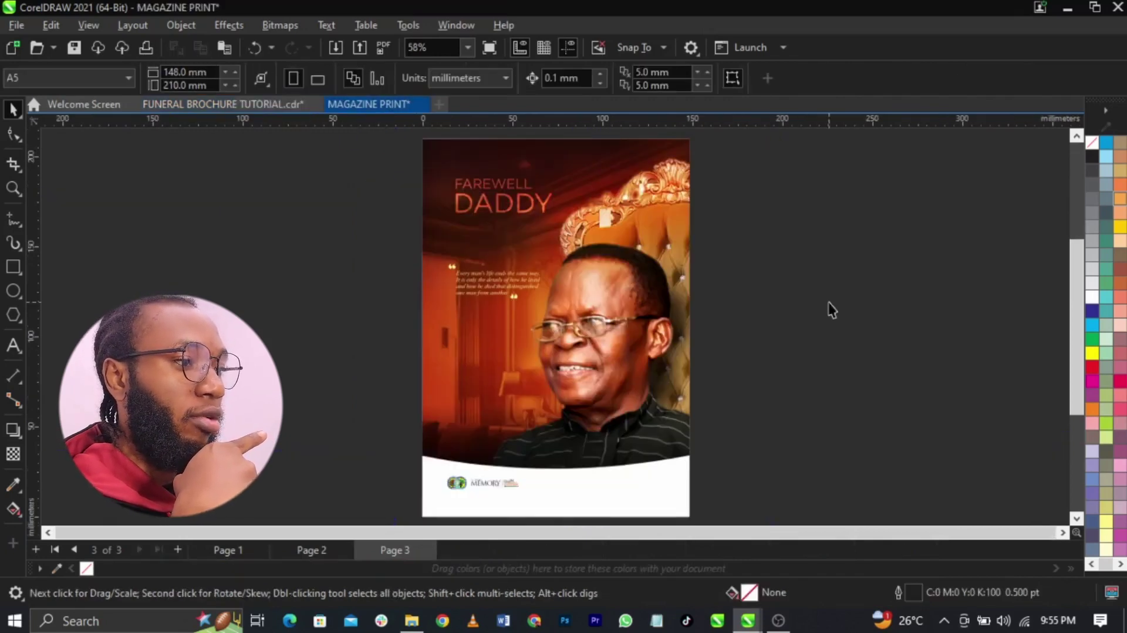
pyautogui.press('pagedown')
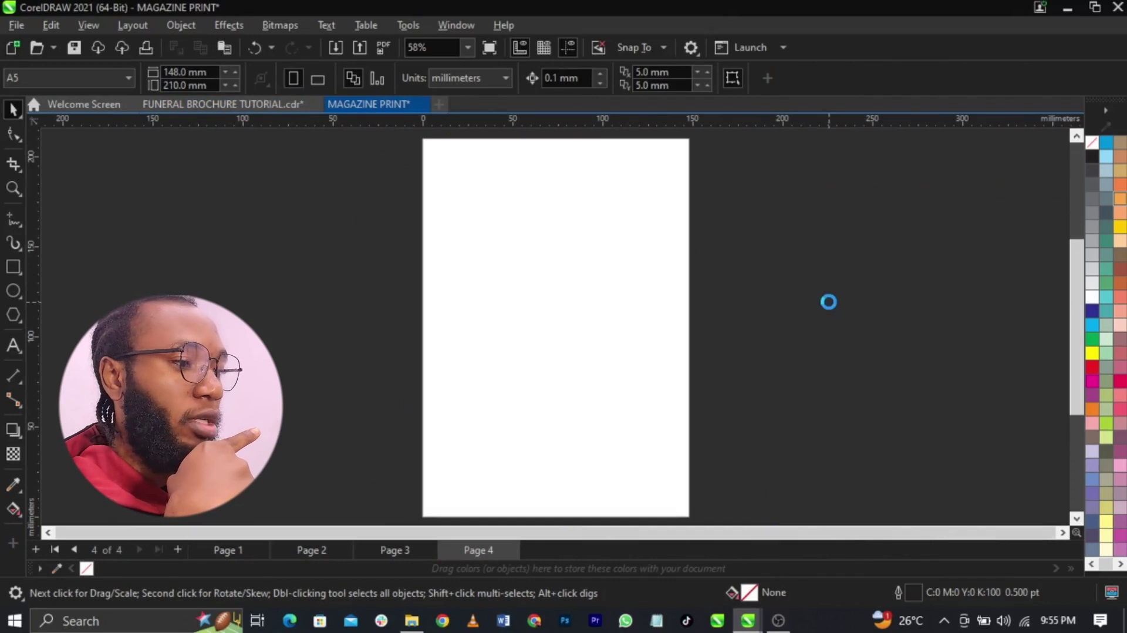
pyautogui.hotkey('ctrl', 'v')
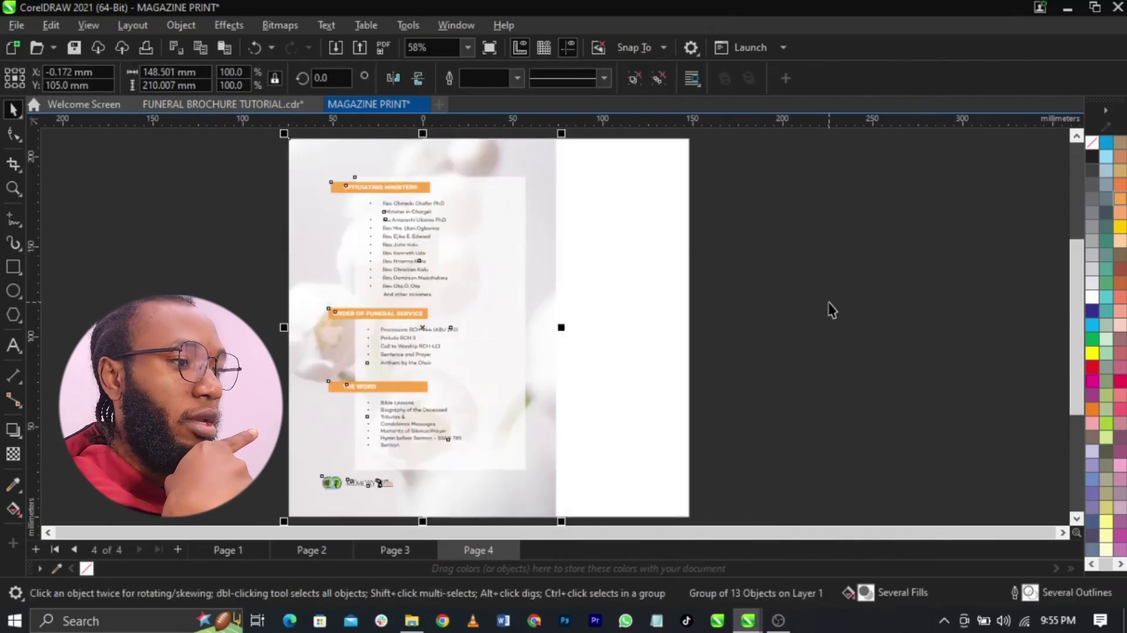
pyautogui.press('p')
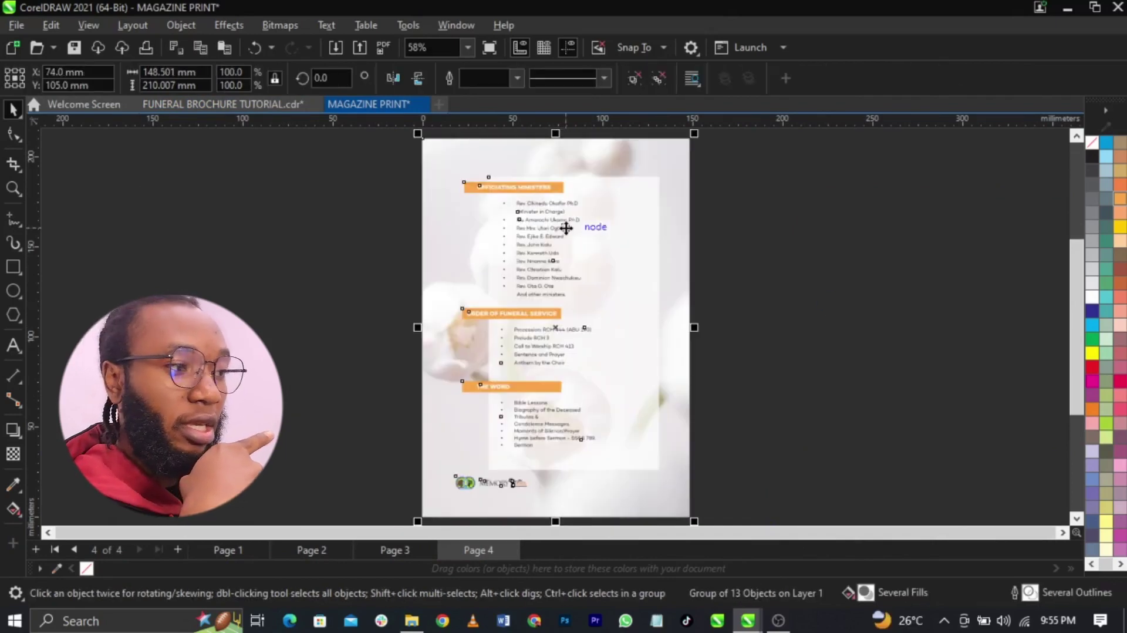
pyautogui.scroll(4, 566, 228)
pyautogui.scroll(-3, 515, 233)
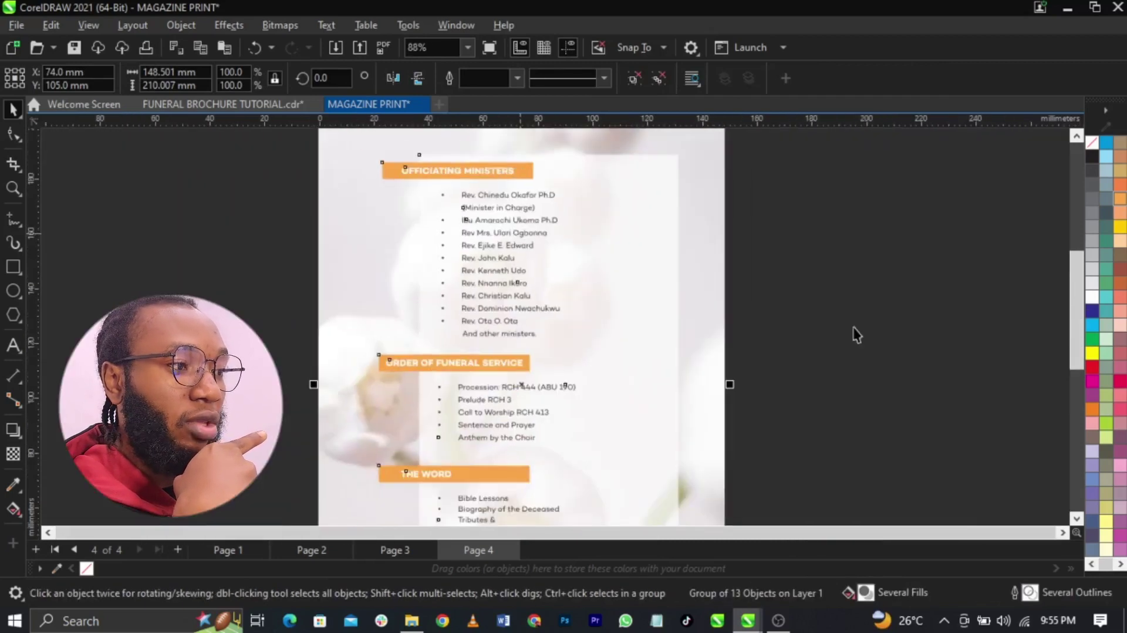
pyautogui.click(856, 334)
pyautogui.scroll(-2, 530, 301)
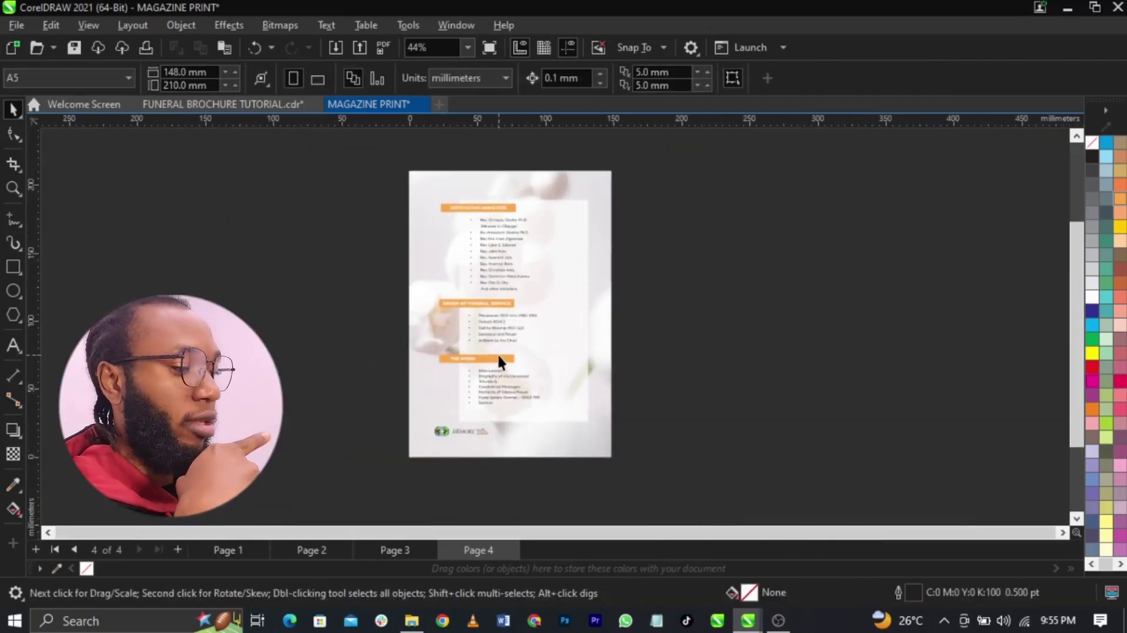
# - Add page 5 to MAGAZINE PRINT and copy the objects of "The Response" page from page 3 of FUNERAL BROCHURE TUTORIAL
pyautogui.press('pagedown')
pyautogui.click(221, 103)
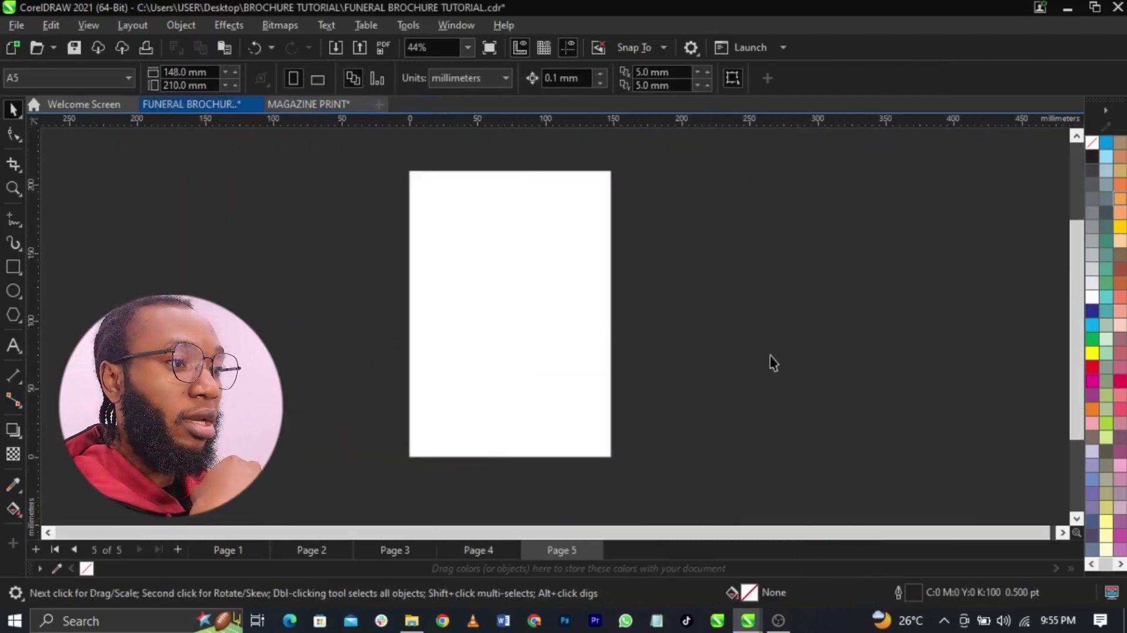
pyautogui.moveTo(829, 490); pyautogui.dragTo(567, 154)
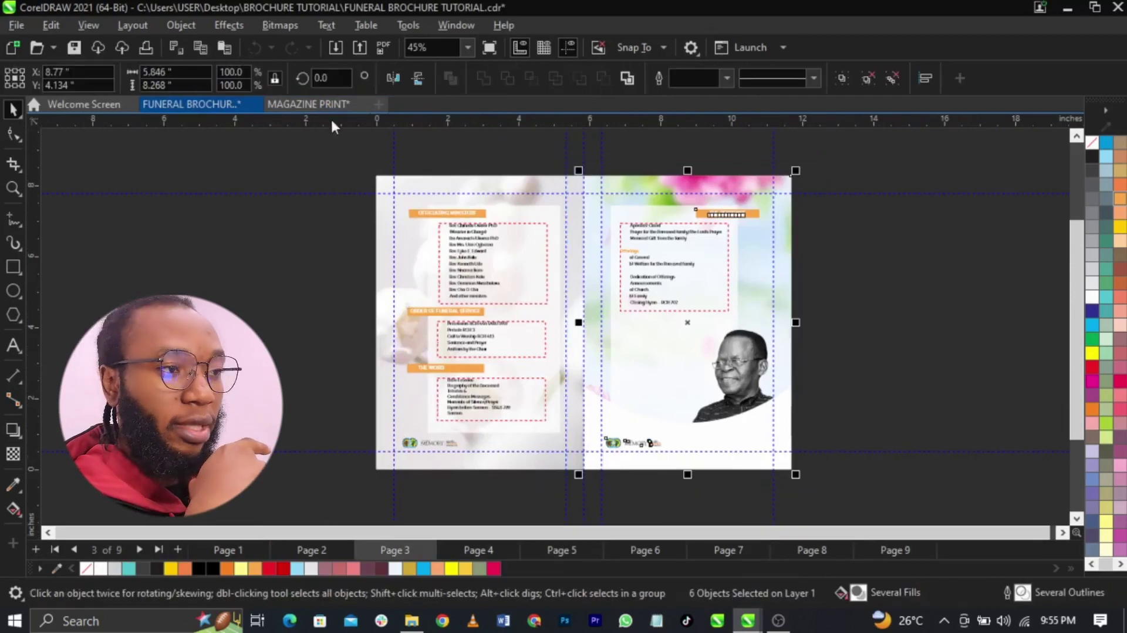
# - Paste "The Response" artwork on page 5 of MAGAZINE PRINT, group and centre it, and convert its text to curves
pyautogui.click(308, 104)
pyautogui.hotkey('ctrl', 'v')
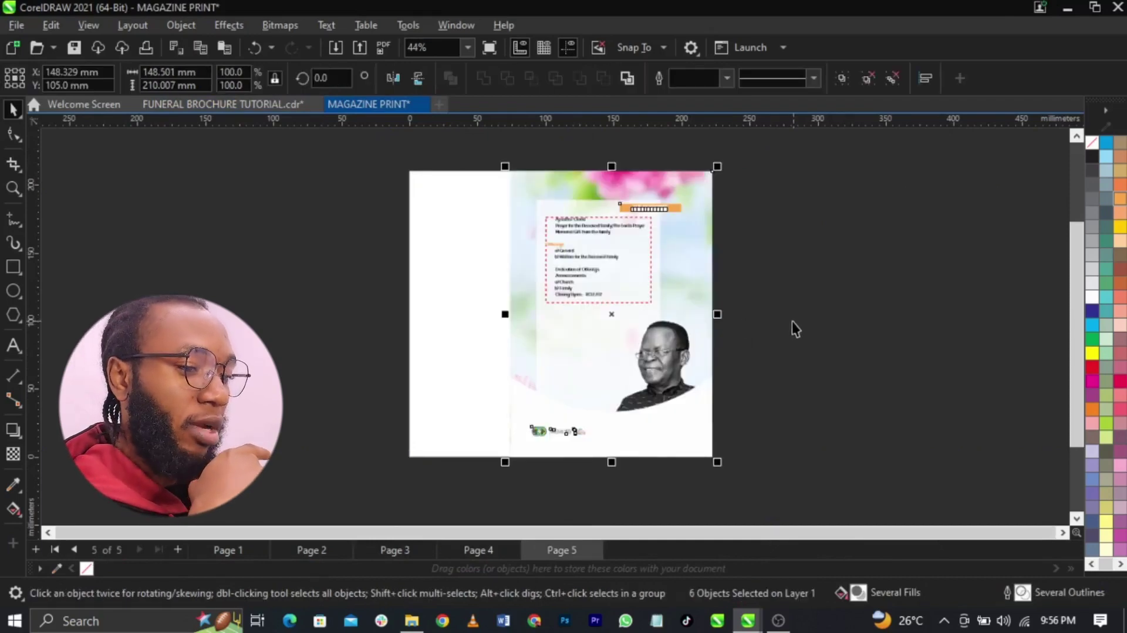
pyautogui.hotkey('ctrl', 'g')
pyautogui.press('p')
pyautogui.scroll(1, 524, 291)
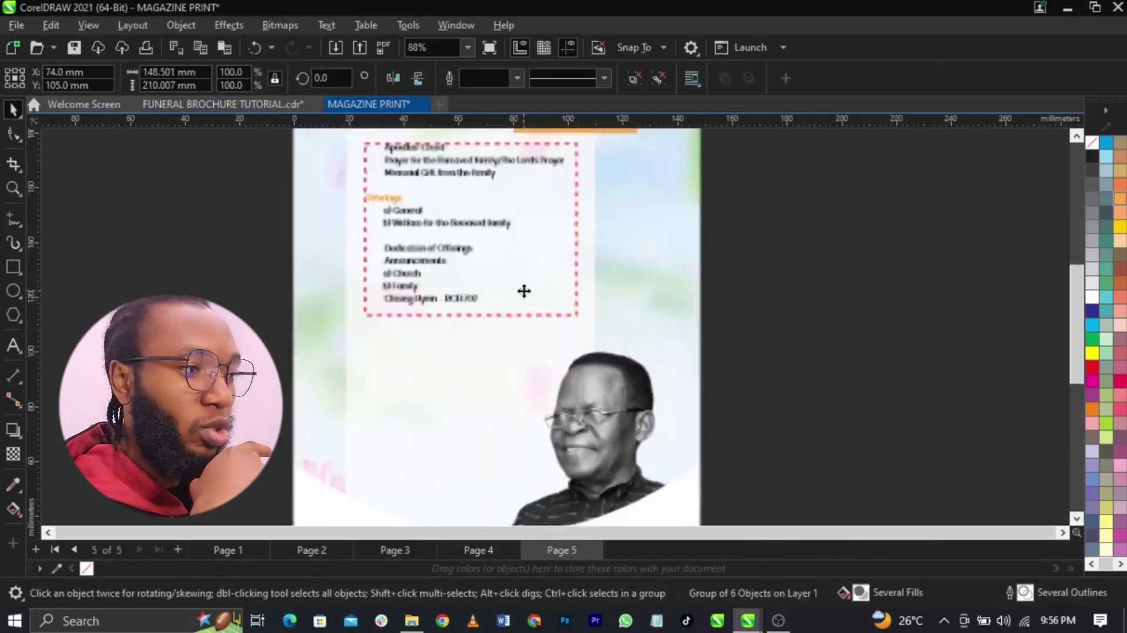
pyautogui.scroll(-1, 515, 367)
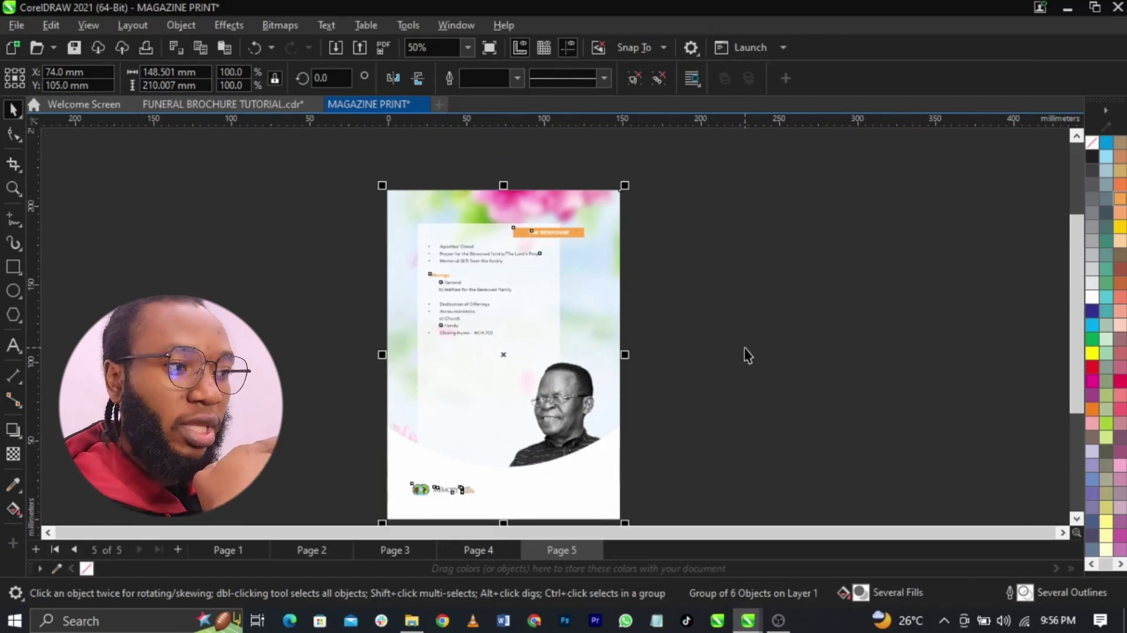
pyautogui.click(771, 397)
pyautogui.hotkey('shift', 'F4')
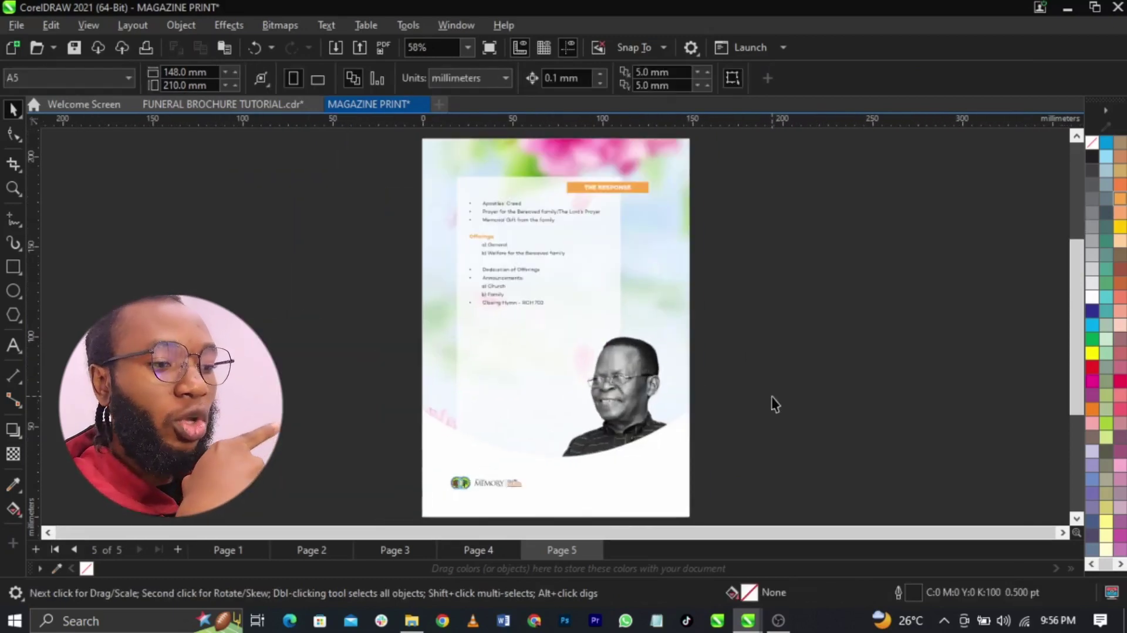
# - Add page 6 to MAGAZINE PRINT and copy the black "Part II: At the Grave Side" page from page 4 of FUNERAL BROCHURE TUTORIAL
pyautogui.press('pagedown')
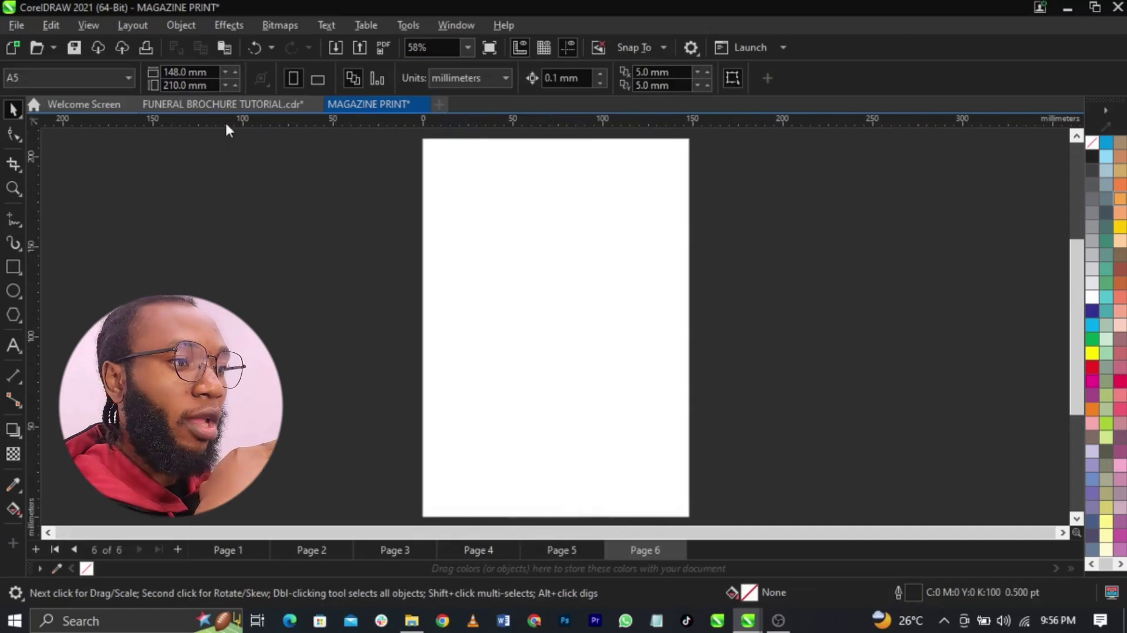
pyautogui.click(223, 104)
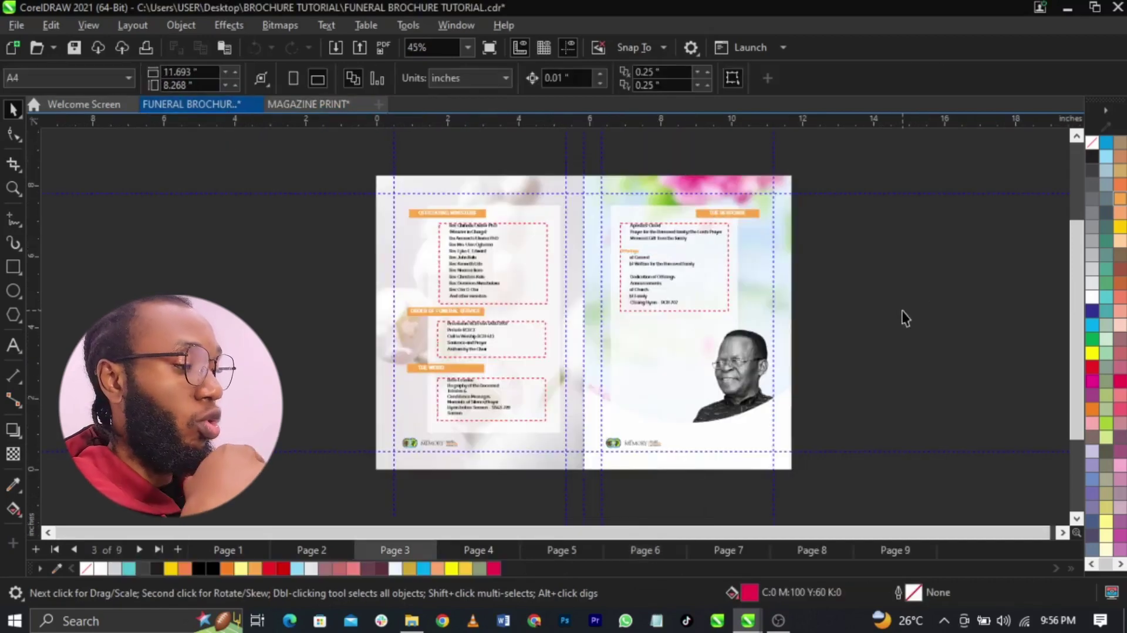
pyautogui.press('pagedown')
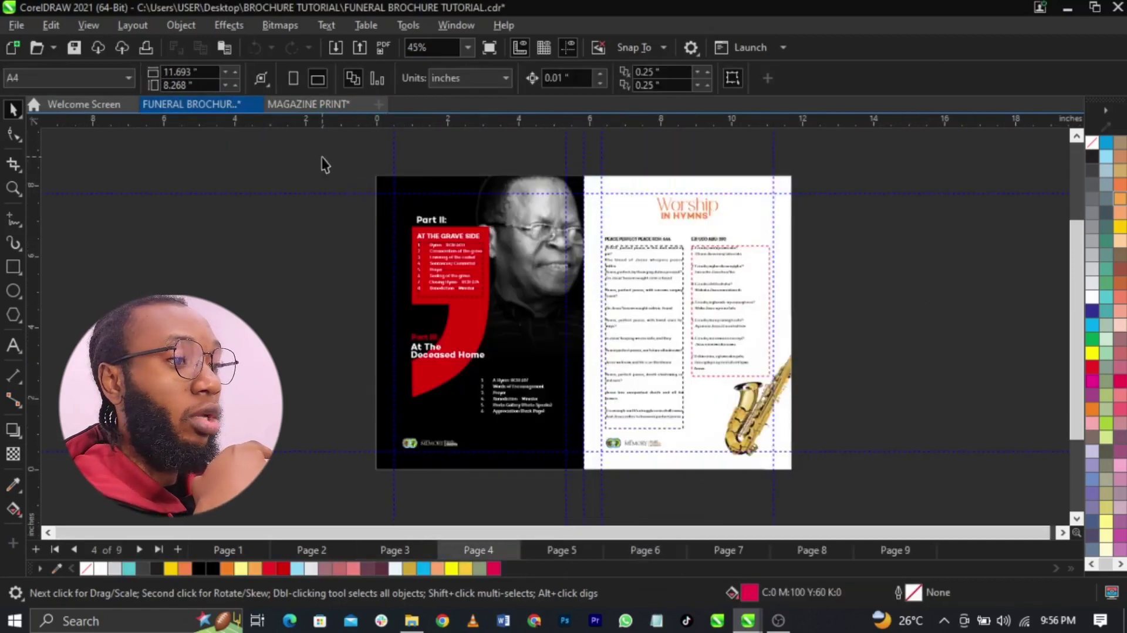
pyautogui.moveTo(323, 164); pyautogui.dragTo(591, 515)
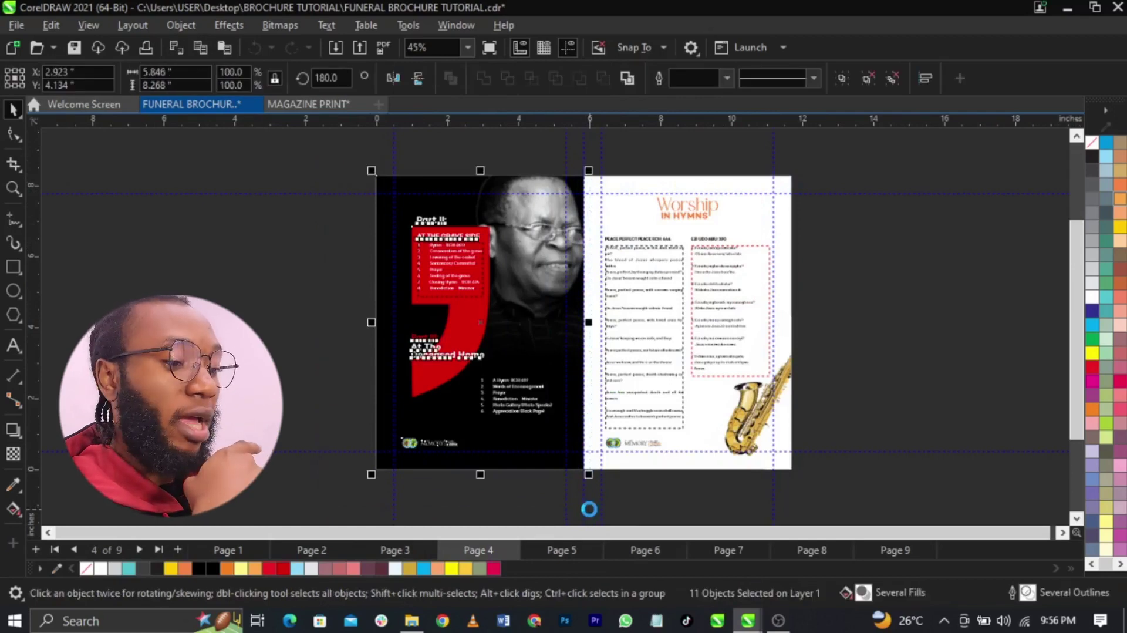
# - Paste the "At the Grave Side" artwork on page 6 of MAGAZINE PRINT as a group with text in curves, centred on the page
pyautogui.click(308, 104)
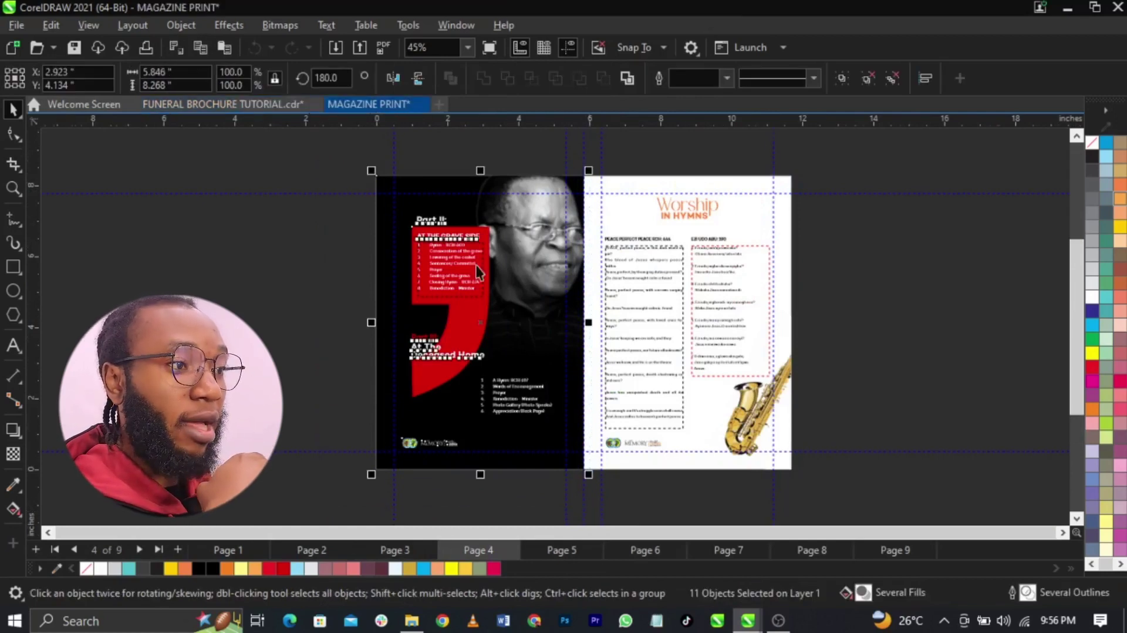
pyautogui.hotkey('ctrl', 'v')
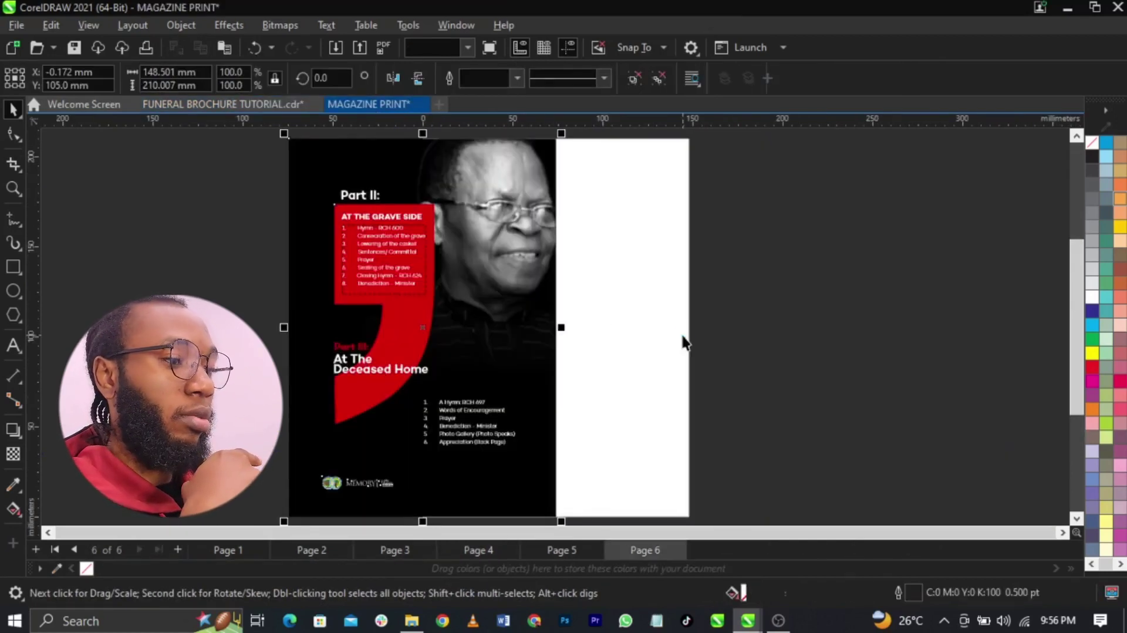
pyautogui.press('p')
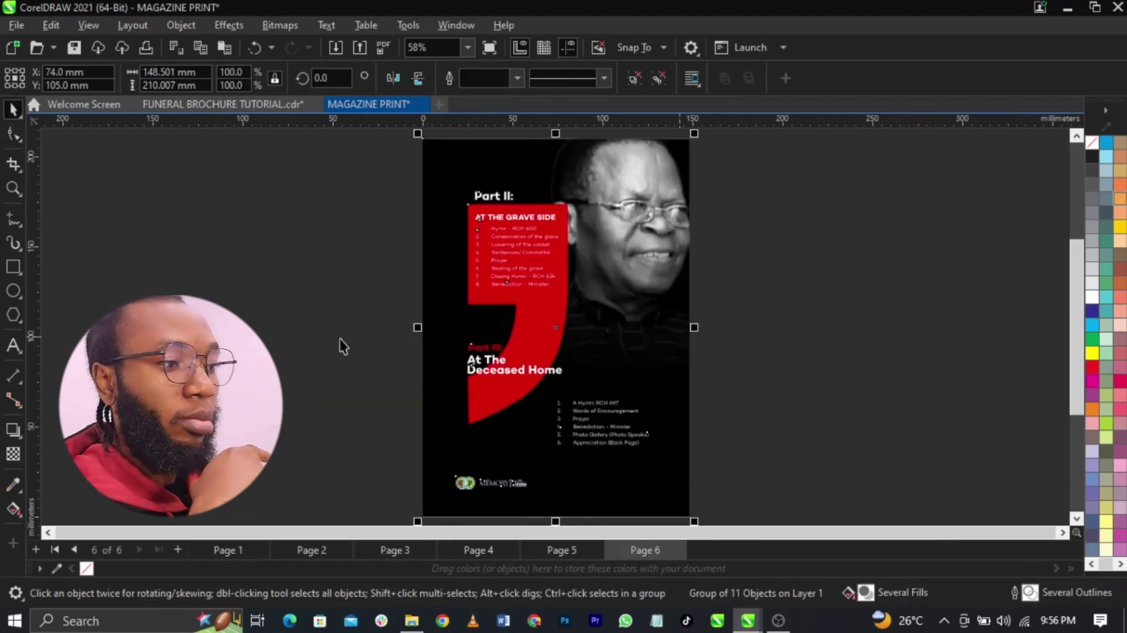
# - Select all the objects of the "Worship in Hymns" page on page 4 of FUNERAL BROCHURE TUTORIAL
pyautogui.click(253, 106)
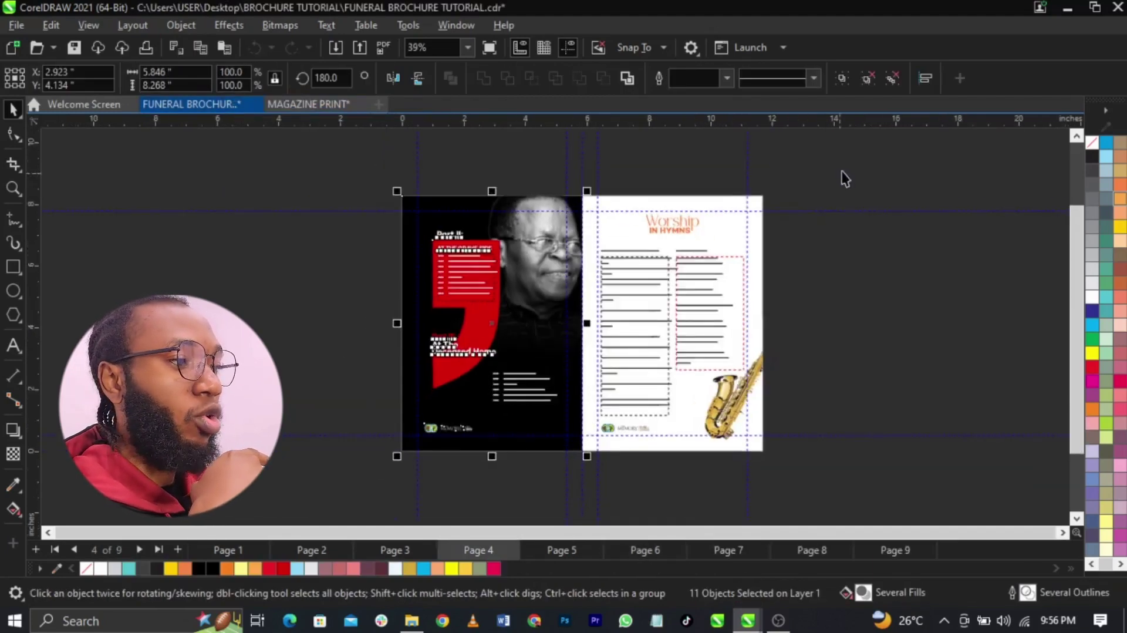
pyautogui.moveTo(845, 172); pyautogui.dragTo(565, 470)
pyautogui.click(669, 393)
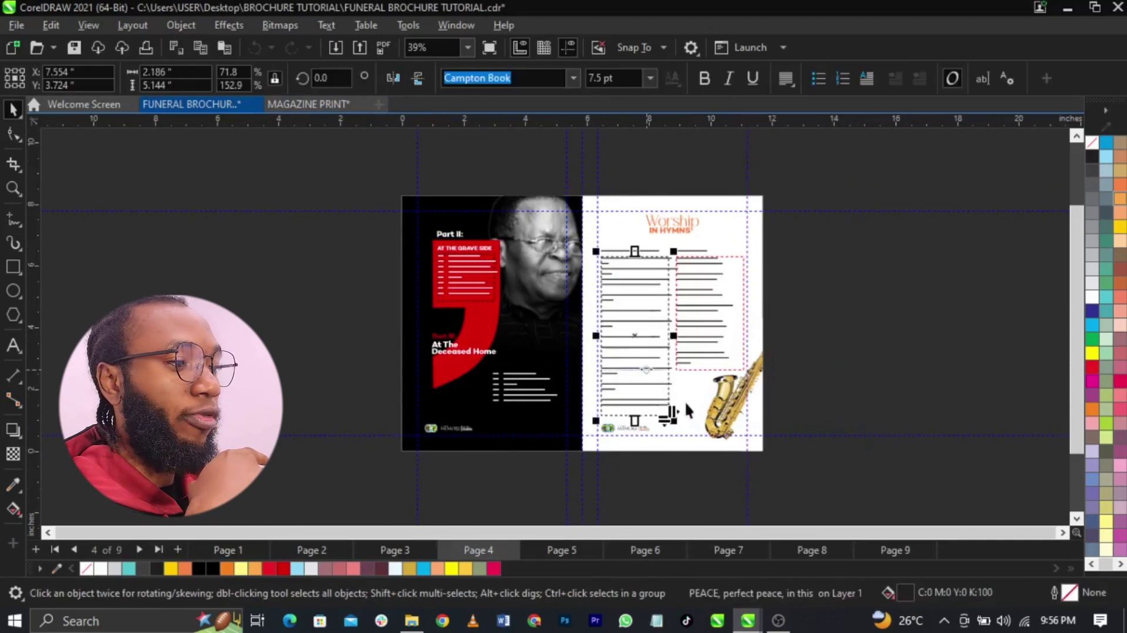
pyautogui.moveTo(810, 485); pyautogui.dragTo(546, 137)
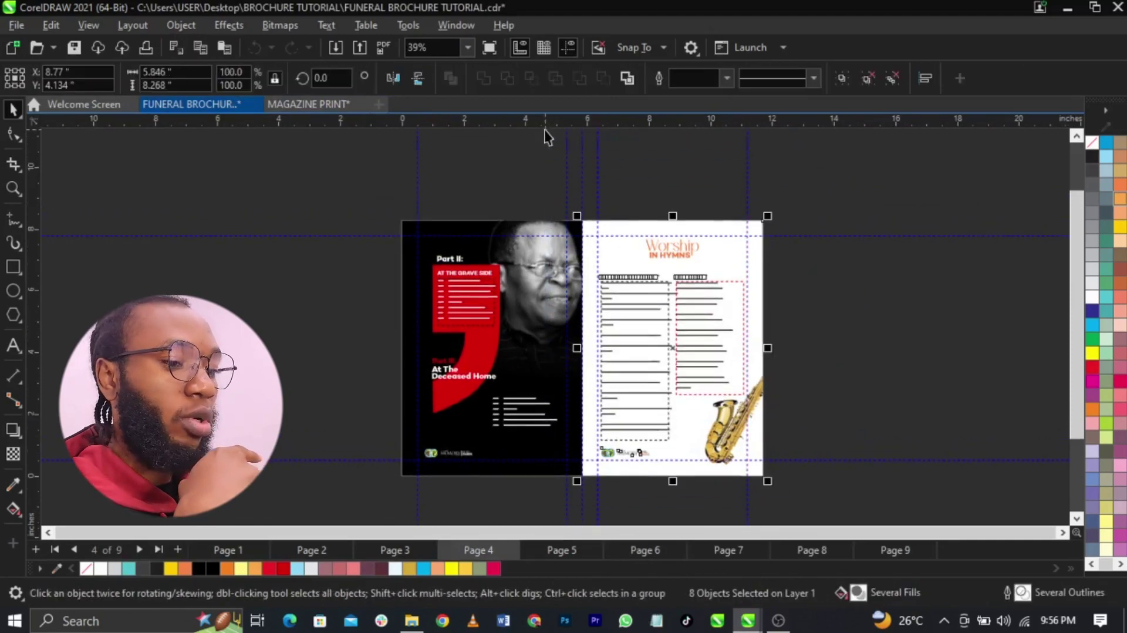
# - Examine the hymn text frames on pages 4 and 5 of FUNERAL BROCHURE TUTORIAL
pyautogui.click(841, 356)
pyautogui.scroll(1, 665, 310)
pyautogui.scroll(1, 716, 348)
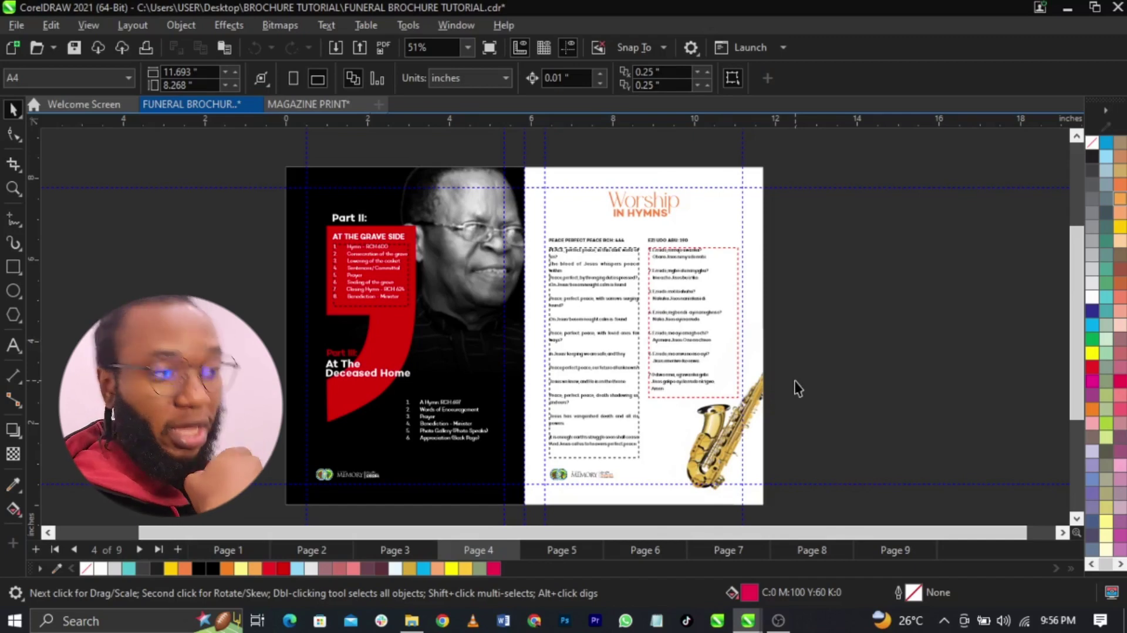
pyautogui.click(635, 388)
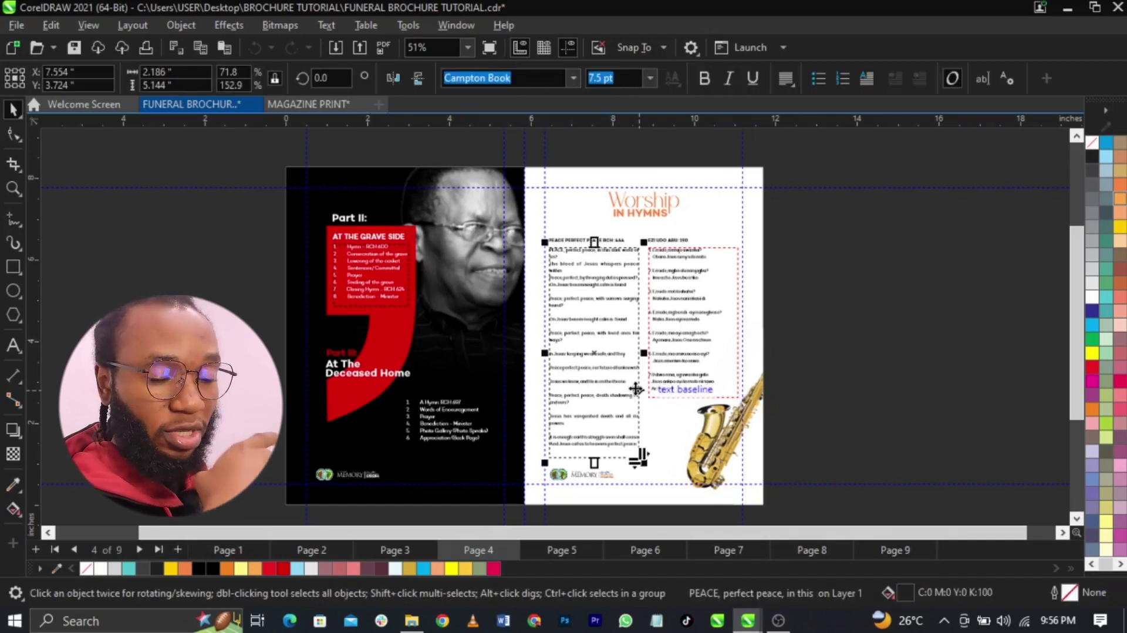
pyautogui.click(662, 389)
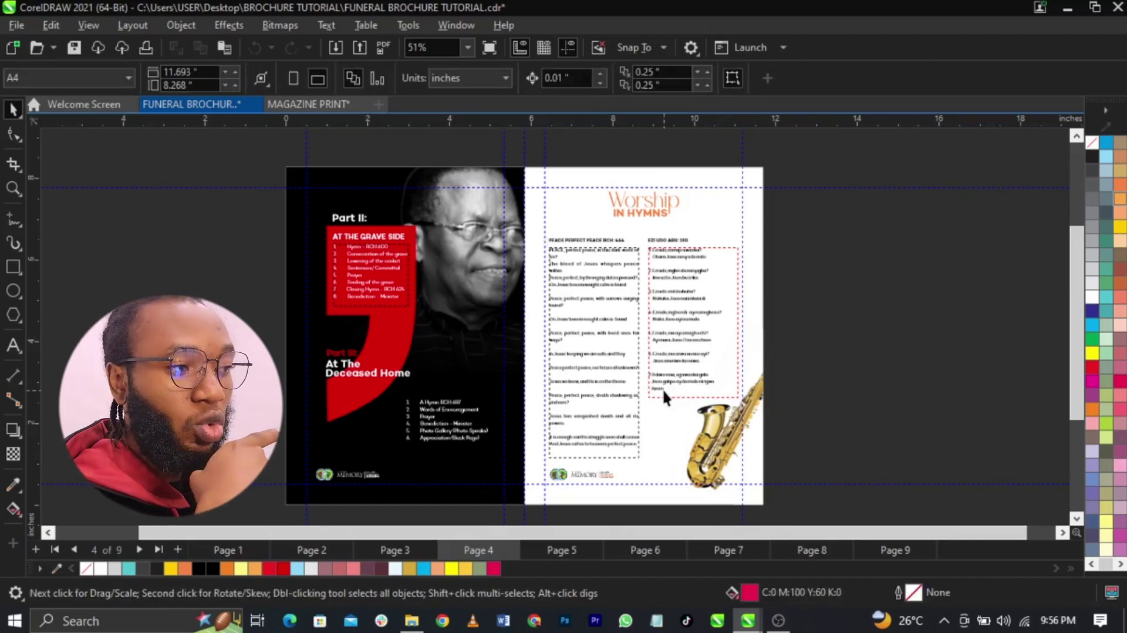
pyautogui.press('pagedown')
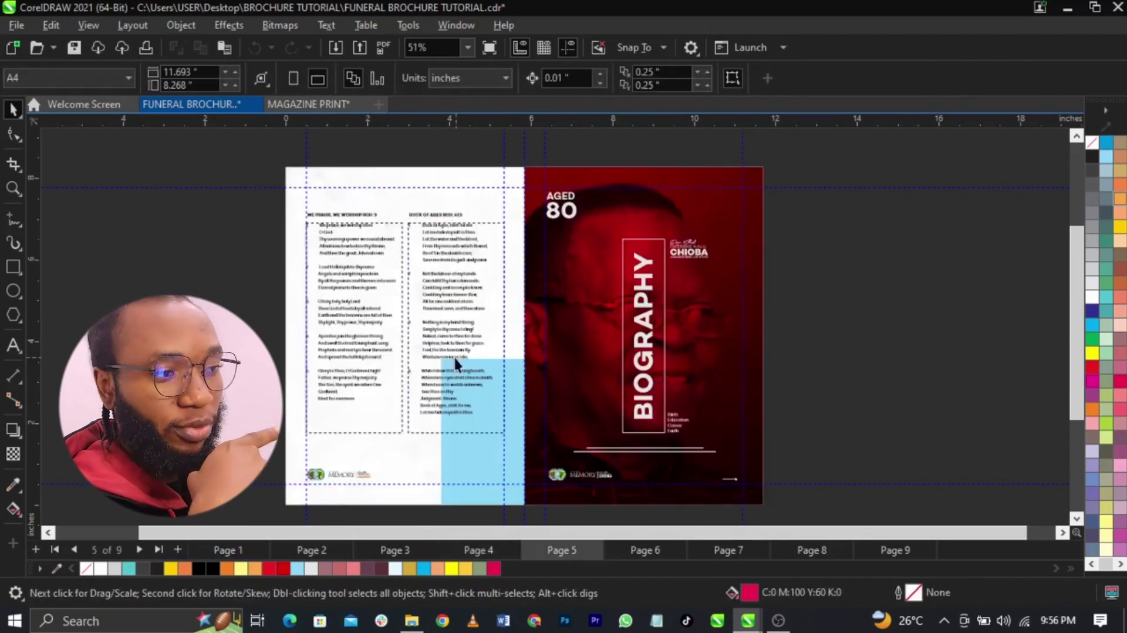
pyautogui.click(355, 345)
pyautogui.scroll(4, 355, 346)
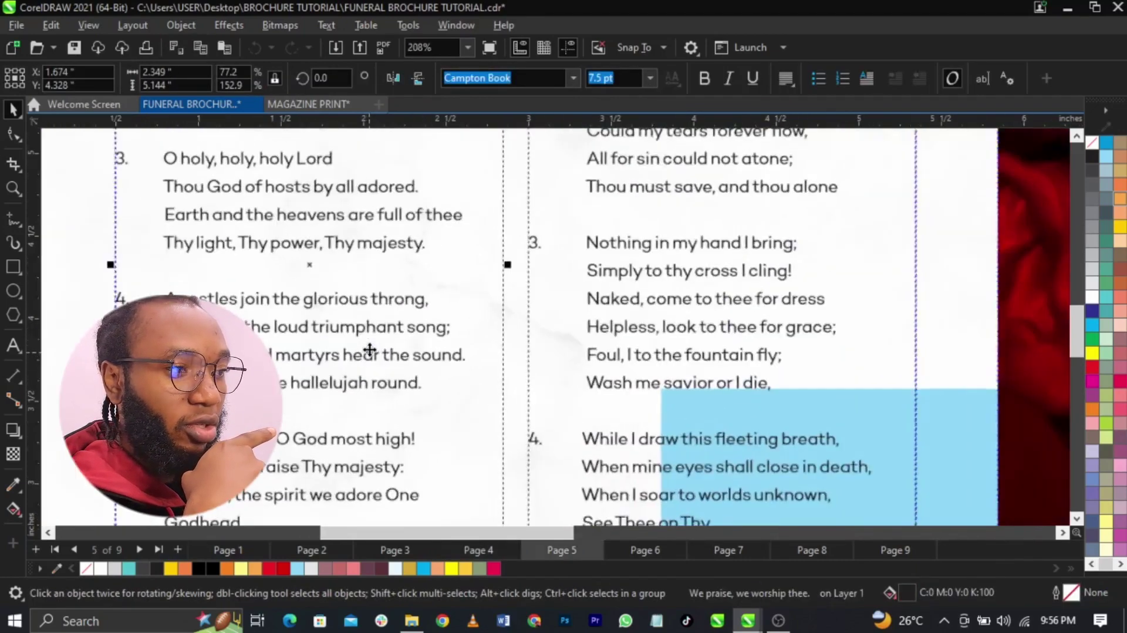
pyautogui.scroll(-4, 369, 350)
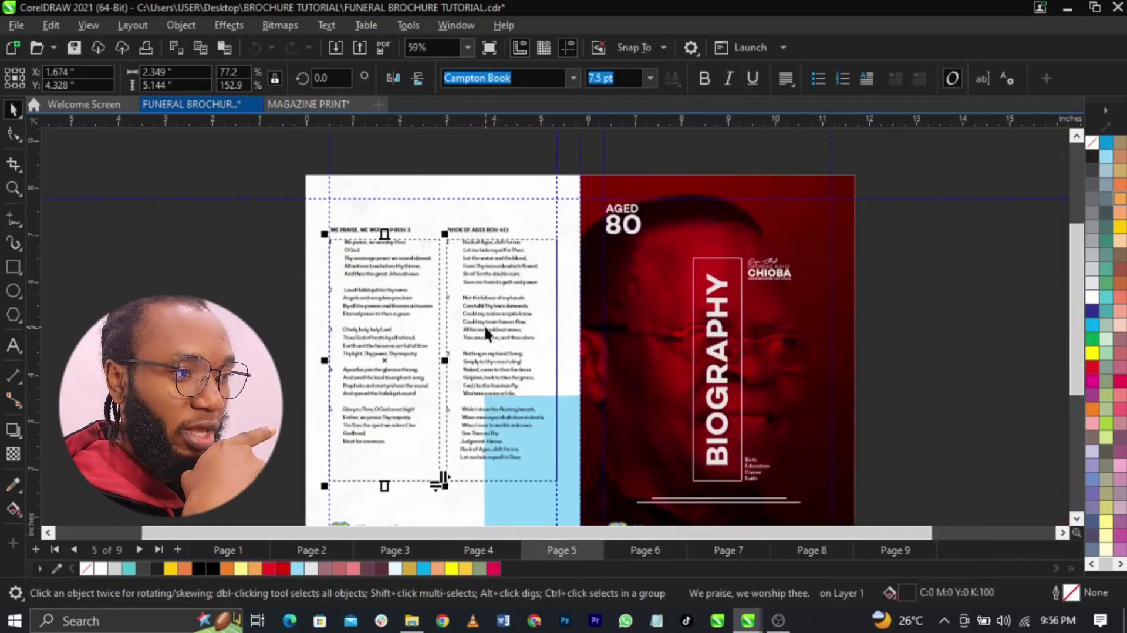
pyautogui.scroll(-2, 484, 432)
pyautogui.scroll(1, 512, 483)
pyautogui.press('pageup')
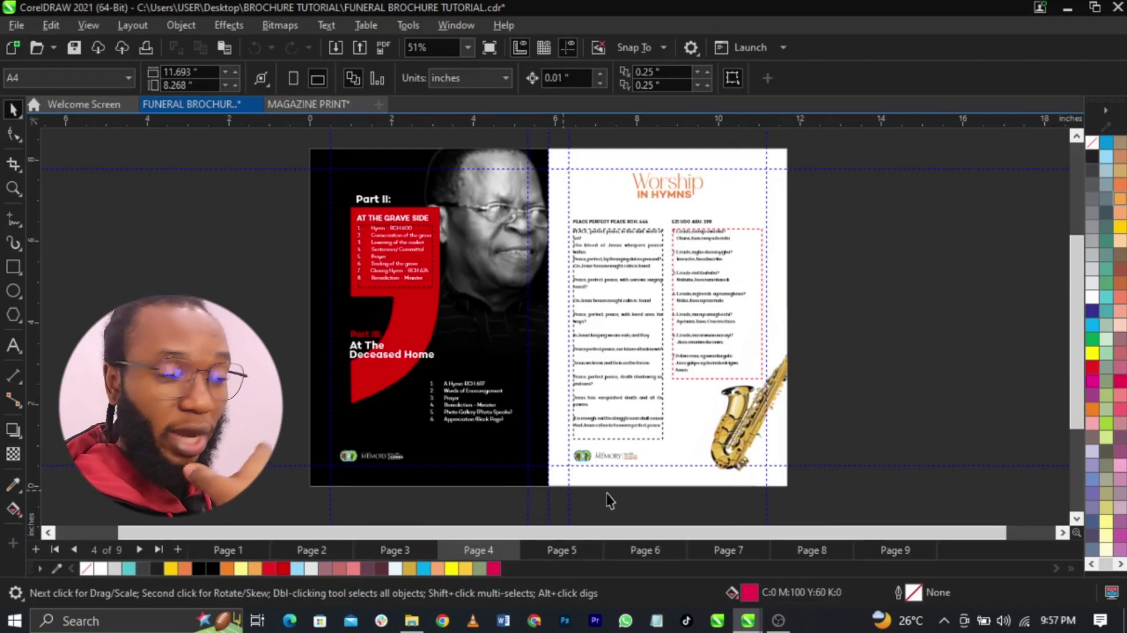
# - Convert the two hymn text columns of the "Worship in Hymns" page on page 4 to curves
pyautogui.click(611, 303)
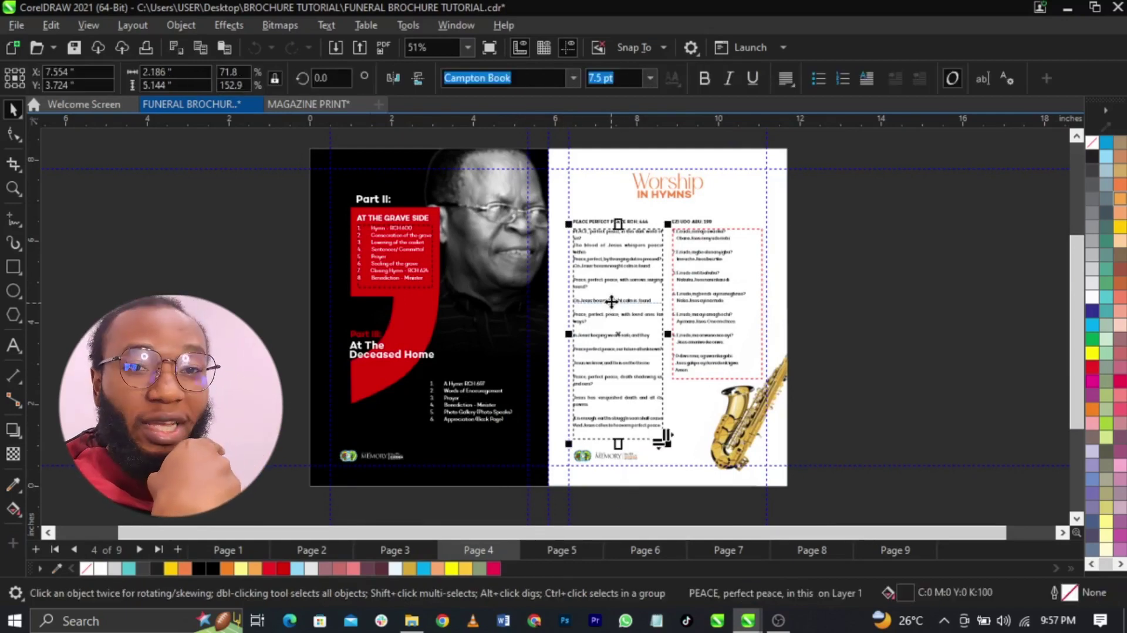
pyautogui.hotkey('ctrl', 'q')
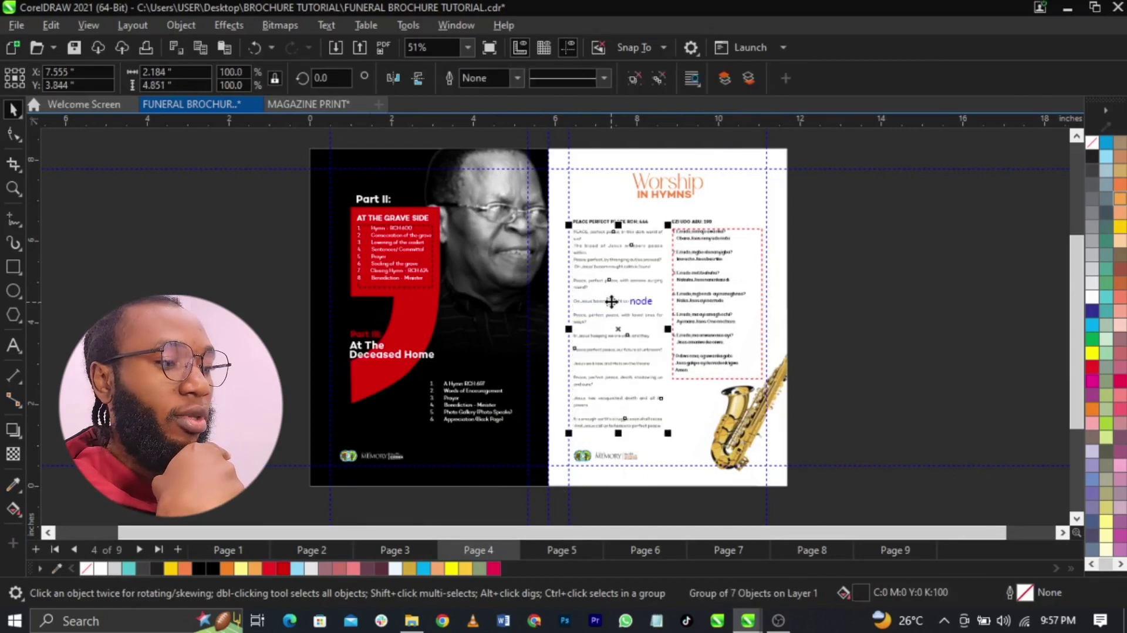
pyautogui.click(684, 310)
pyautogui.hotkey('ctrl', 'q')
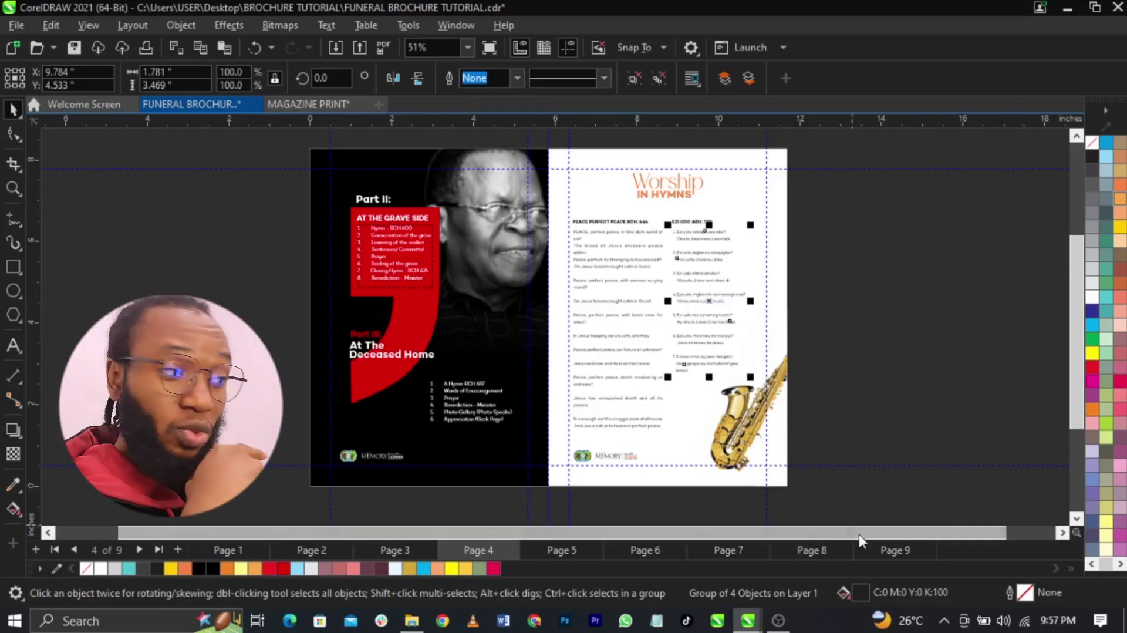
# - Copy the whole "Worship in Hymns" page onto a new page 7 of MAGAZINE PRINT as a centred group with text in curves
pyautogui.moveTo(817, 507); pyautogui.dragTo(531, 176)
pyautogui.scroll(-1, 629, 436)
pyautogui.scroll(1, 629, 398)
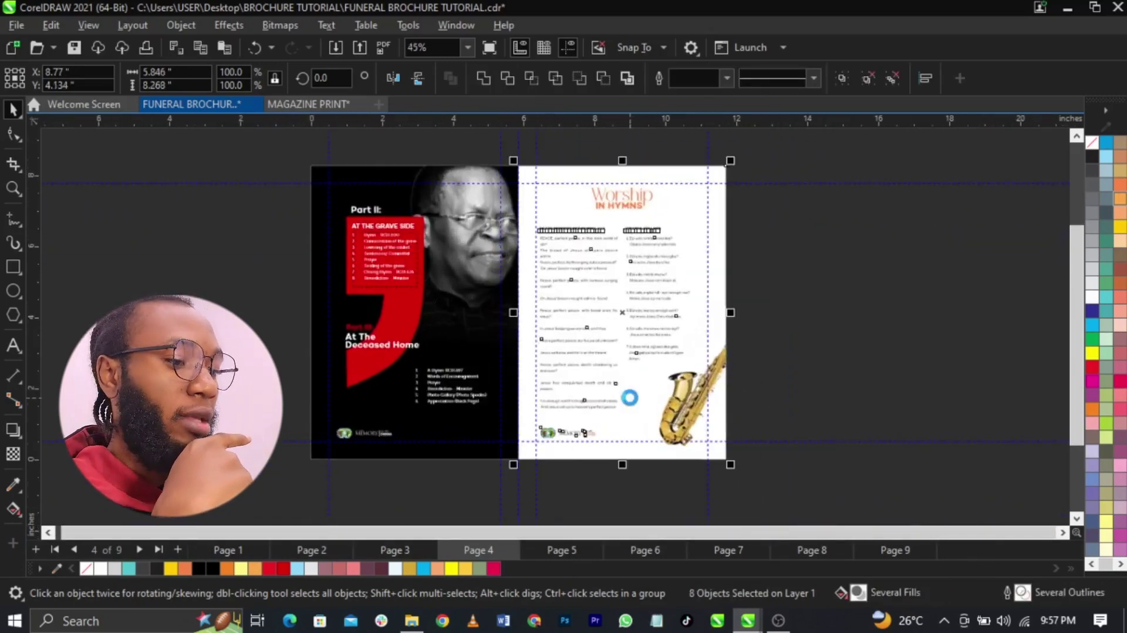
pyautogui.click(291, 106)
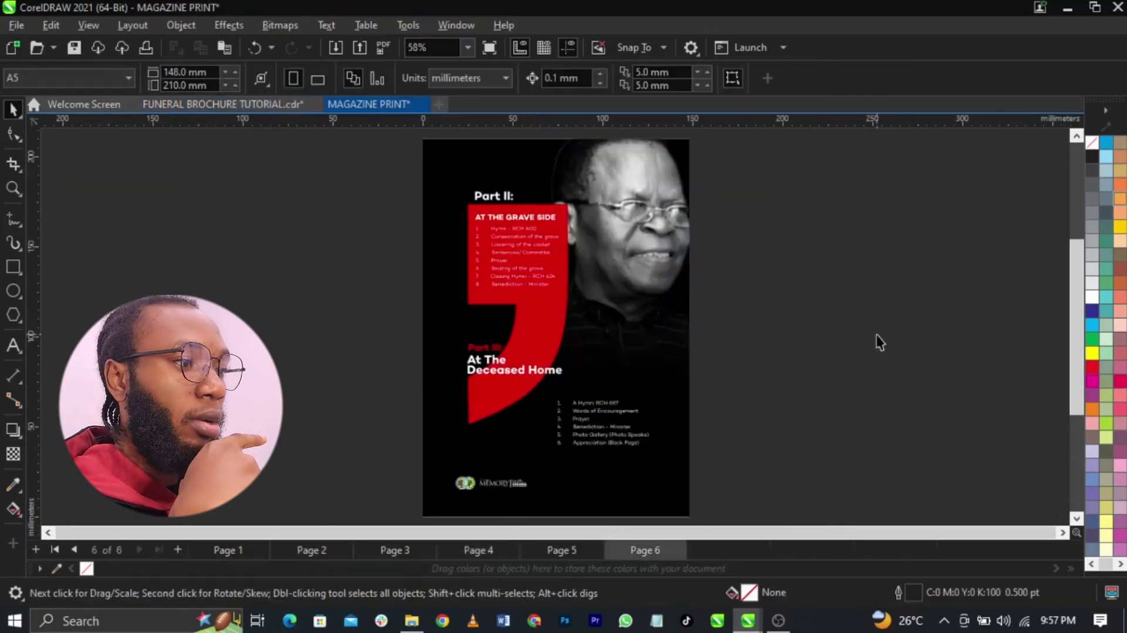
pyautogui.press('pagedown')
pyautogui.hotkey('ctrl', 'v')
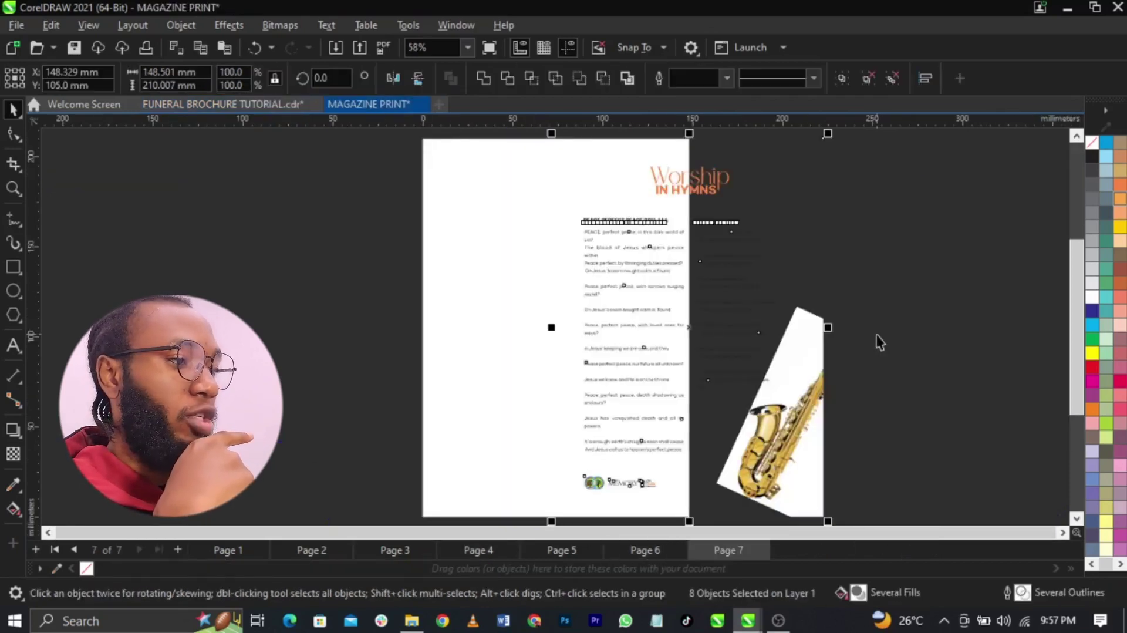
pyautogui.hotkey('ctrl', 'g')
pyautogui.press('p')
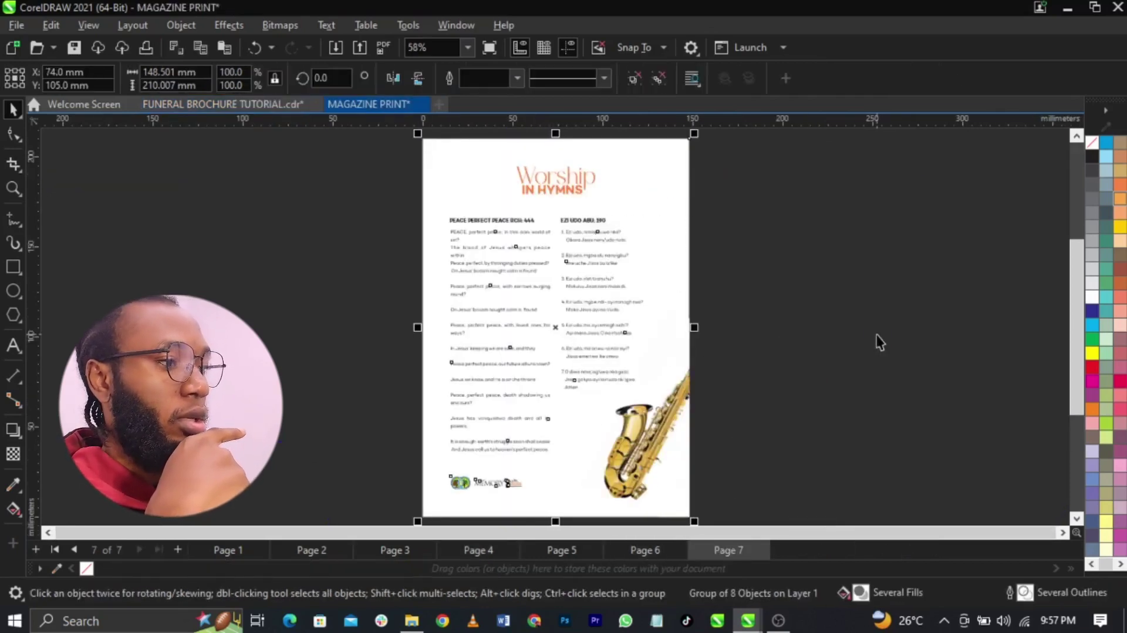
# - Copy all objects of the white hymn page with the light-blue block on page 5 of FUNERAL BROCHURE TUTORIAL
pyautogui.click(276, 107)
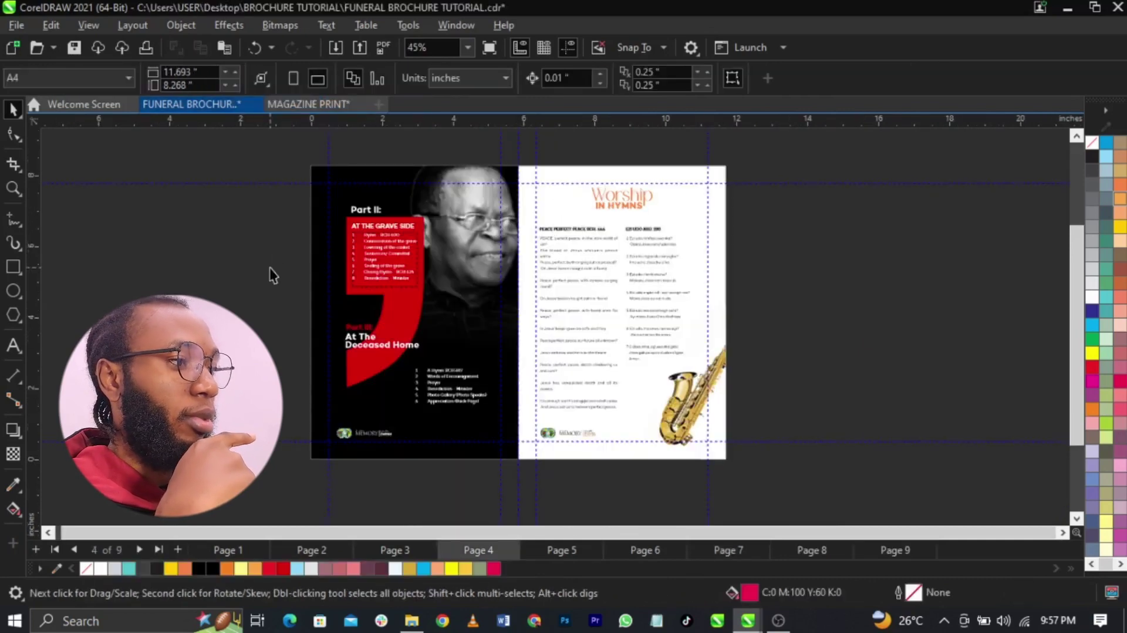
pyautogui.press('pagedown')
pyautogui.click(340, 237)
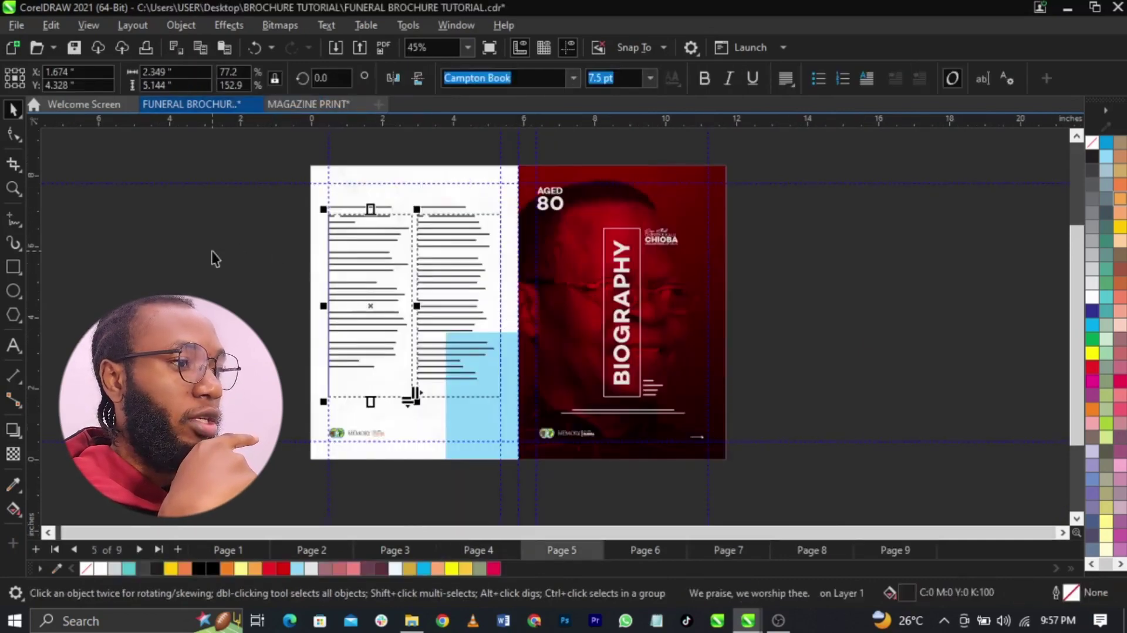
pyautogui.press('pageup')
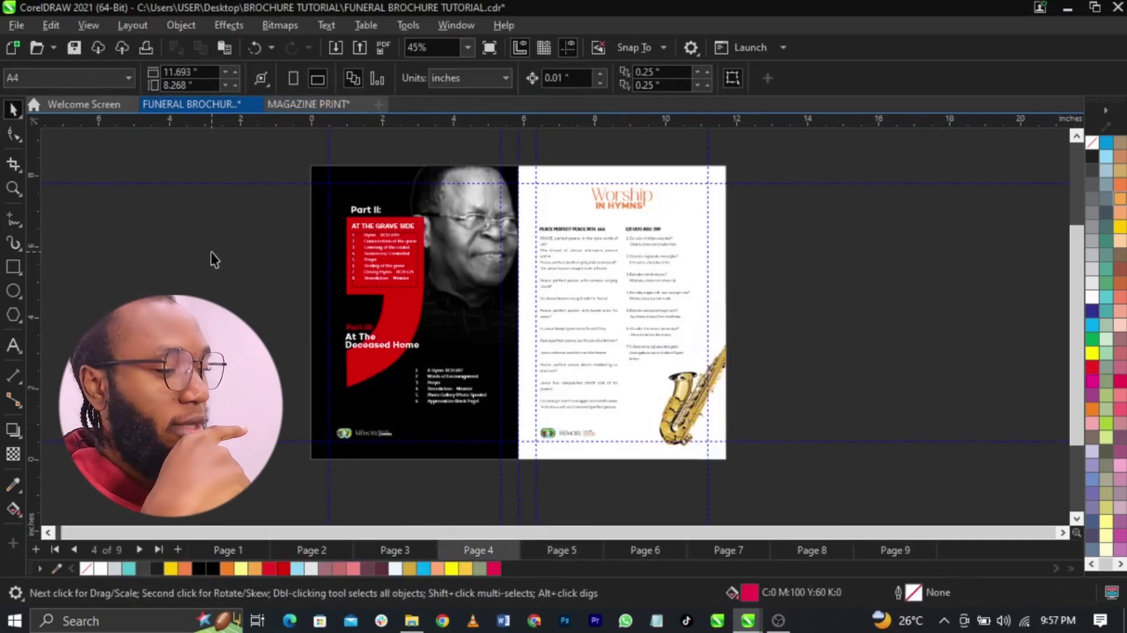
pyautogui.press('pagedown')
pyautogui.click(353, 262)
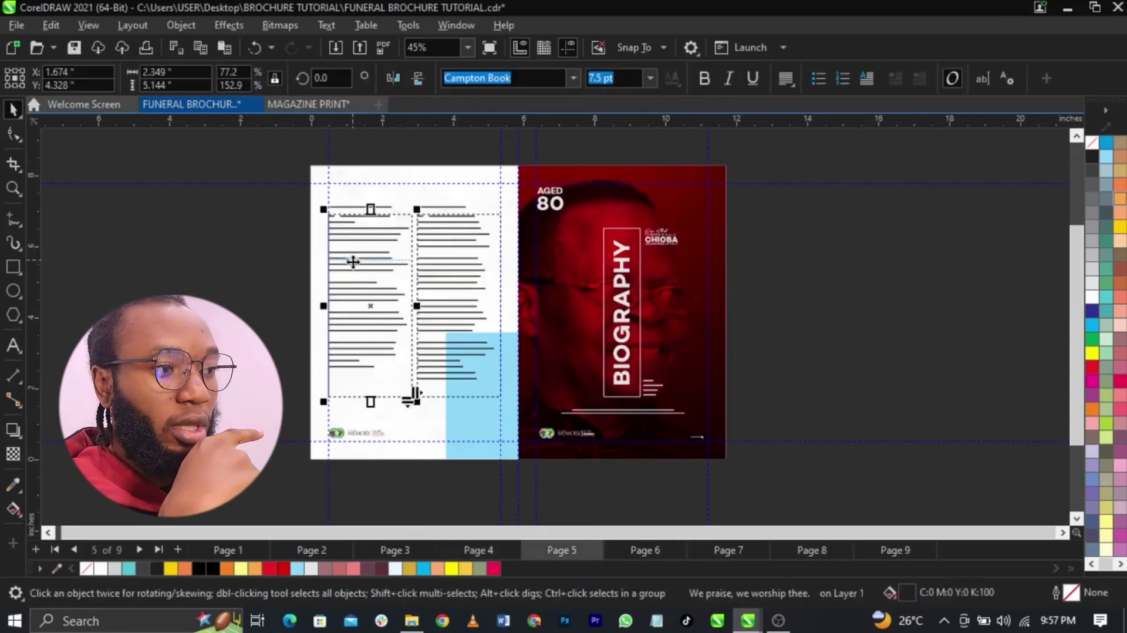
pyautogui.moveTo(291, 150); pyautogui.dragTo(523, 475)
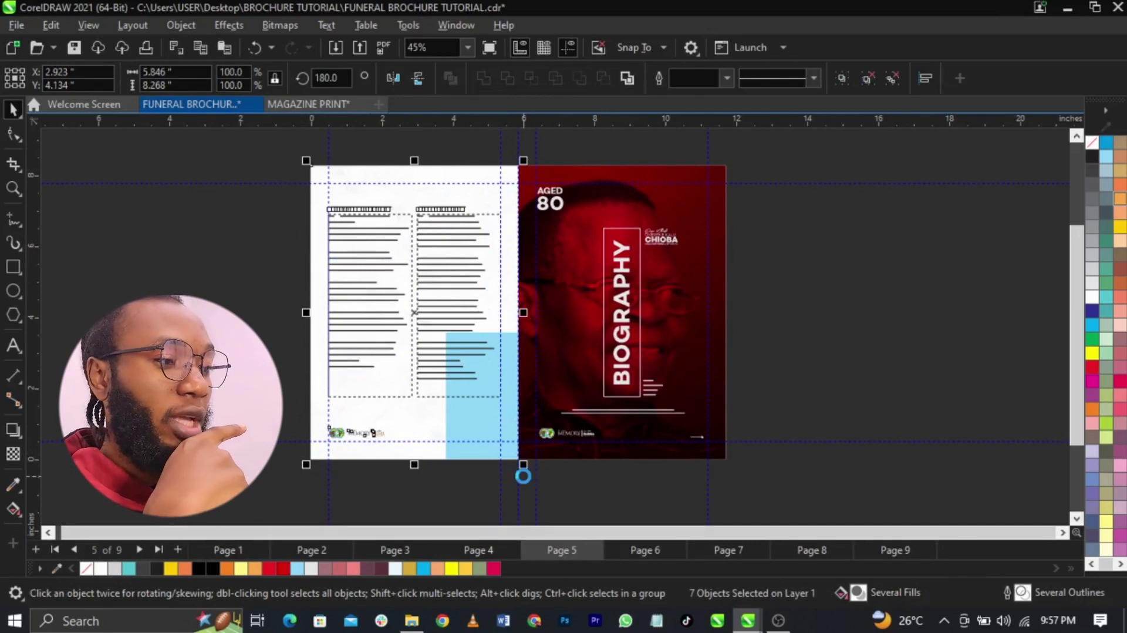
# - Add page 8 to MAGAZINE PRINT and paste the copied hymn page as a centred group with its text in curves
pyautogui.click(276, 103)
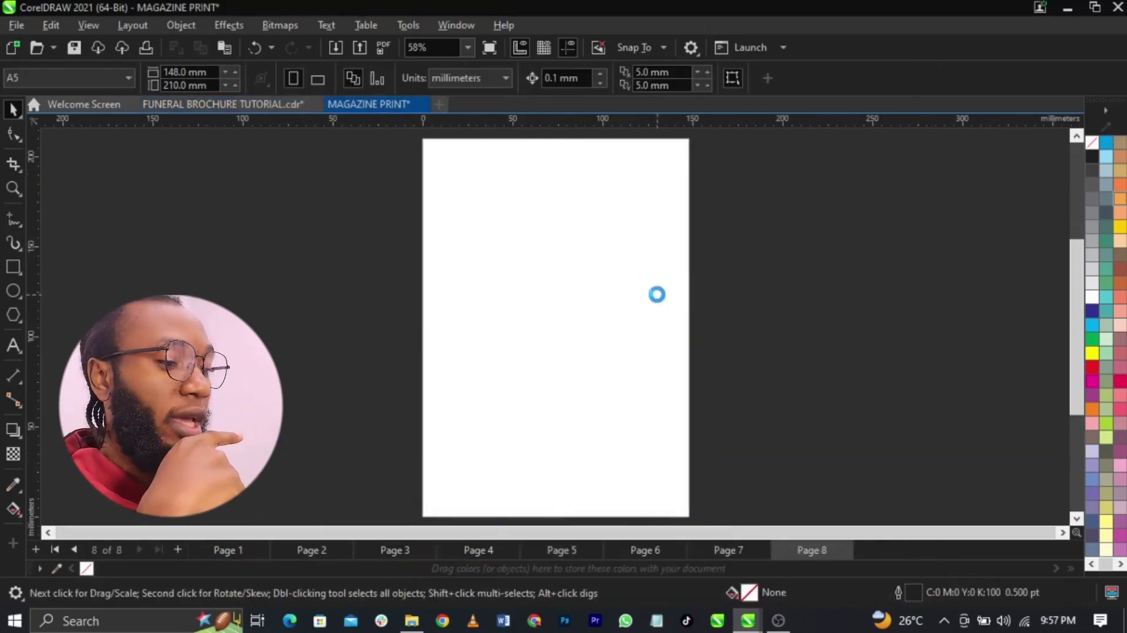
pyautogui.hotkey('ctrl', 'v')
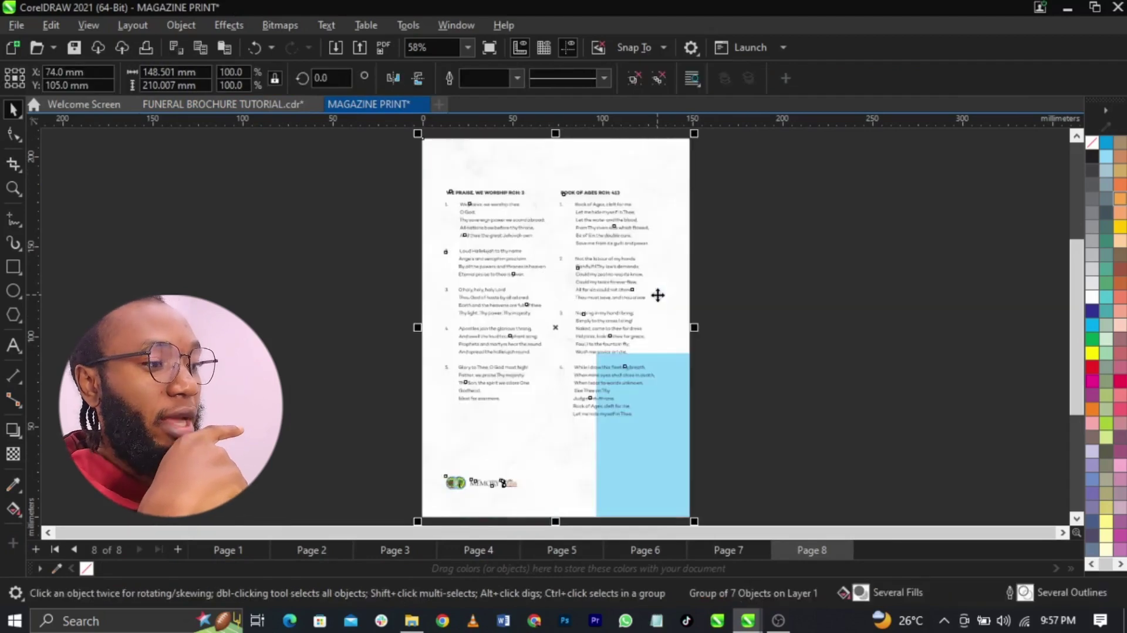
pyautogui.click(737, 320)
# - Add page 9 to MAGAZINE PRINT and copy the red "Biography" page from page 5 of FUNERAL BROCHURE TUTORIAL
pyautogui.press('pagedown')
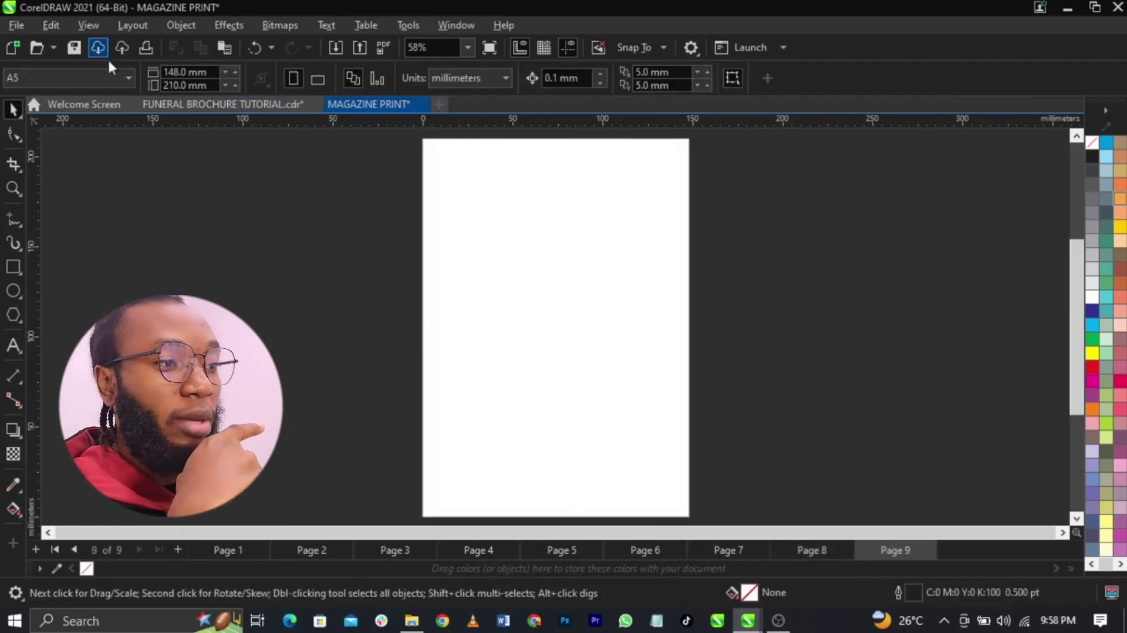
pyautogui.click(185, 103)
pyautogui.moveTo(785, 151); pyautogui.dragTo(512, 492)
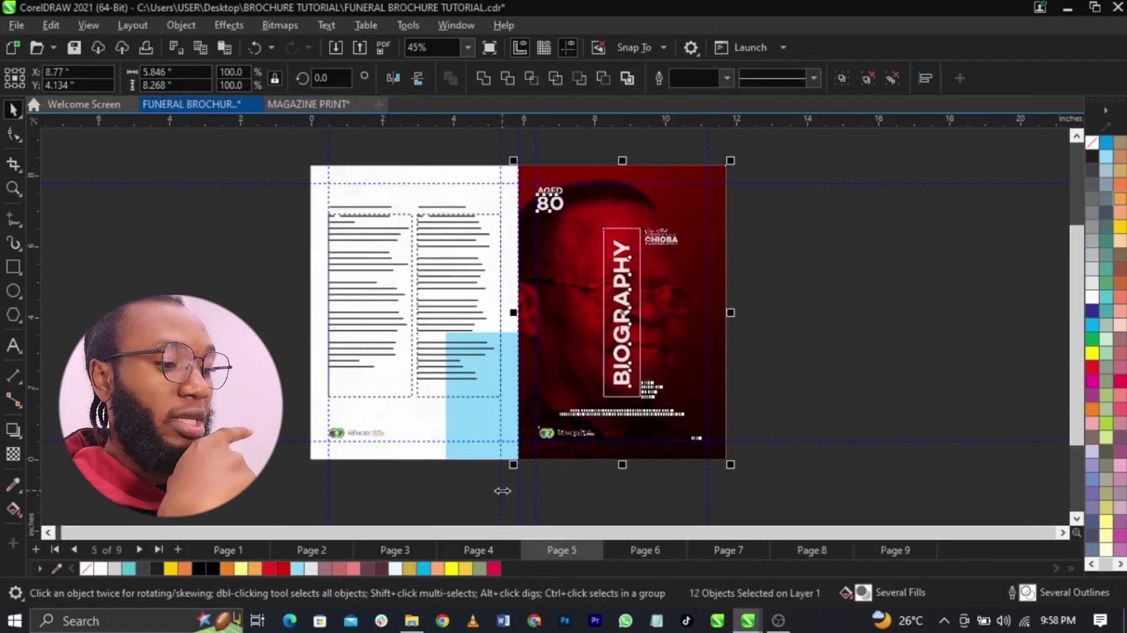
# - Paste the "Biography" artwork on page 9 of MAGAZINE PRINT as a group with text in curves, centred on the page
pyautogui.click(314, 104)
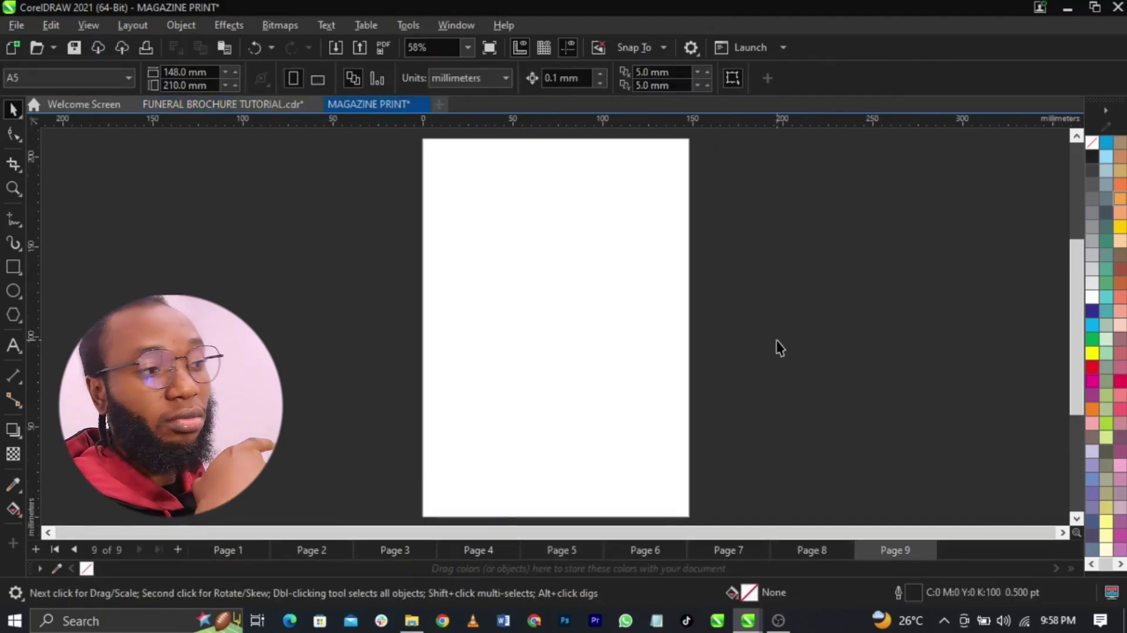
pyautogui.hotkey('ctrl', 'v')
pyautogui.hotkey('ctrl', 'g')
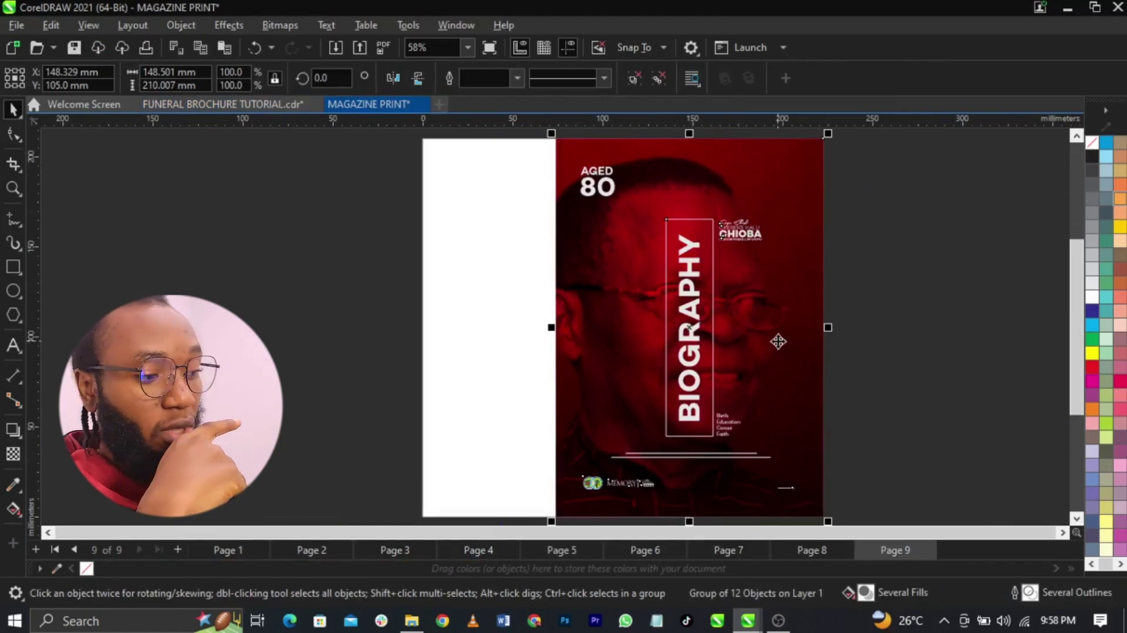
pyautogui.press('p')
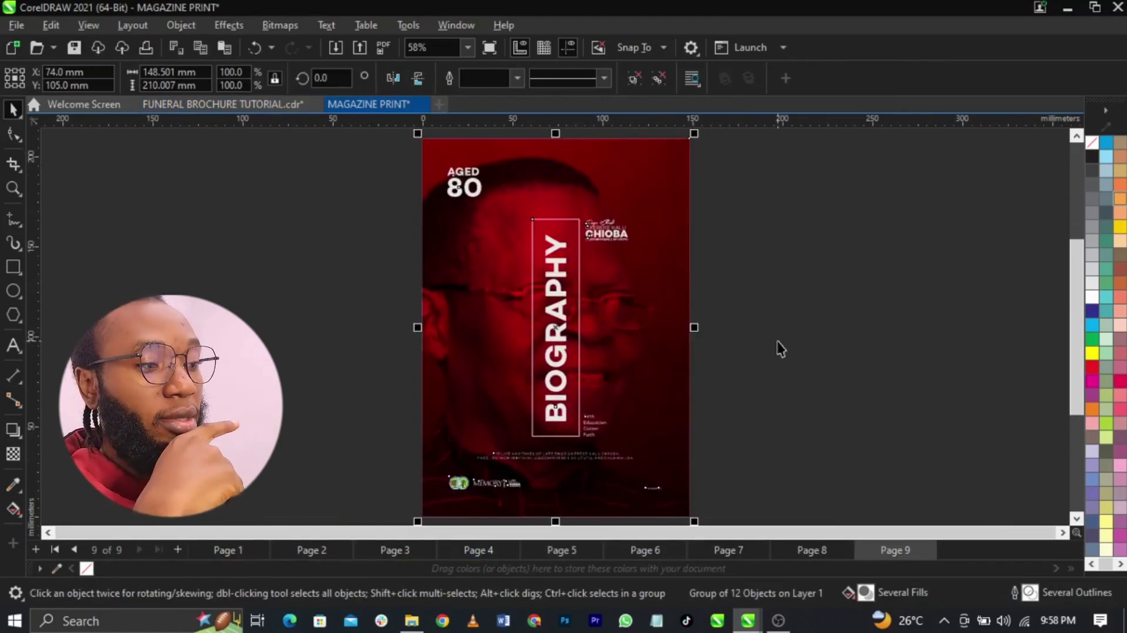
# - Add page 10 to MAGAZINE PRINT and open page 6 of FUNERAL BROCHURE TUTORIAL
pyautogui.press('pagedown')
pyautogui.press('Return')
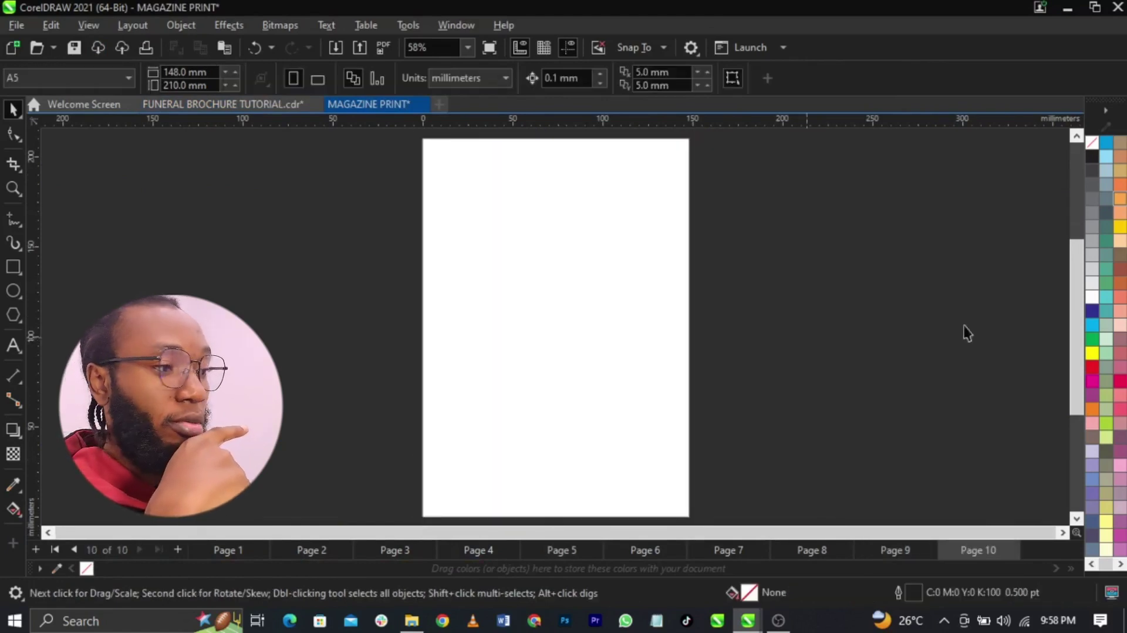
pyautogui.click(234, 103)
pyautogui.press('pagedown')
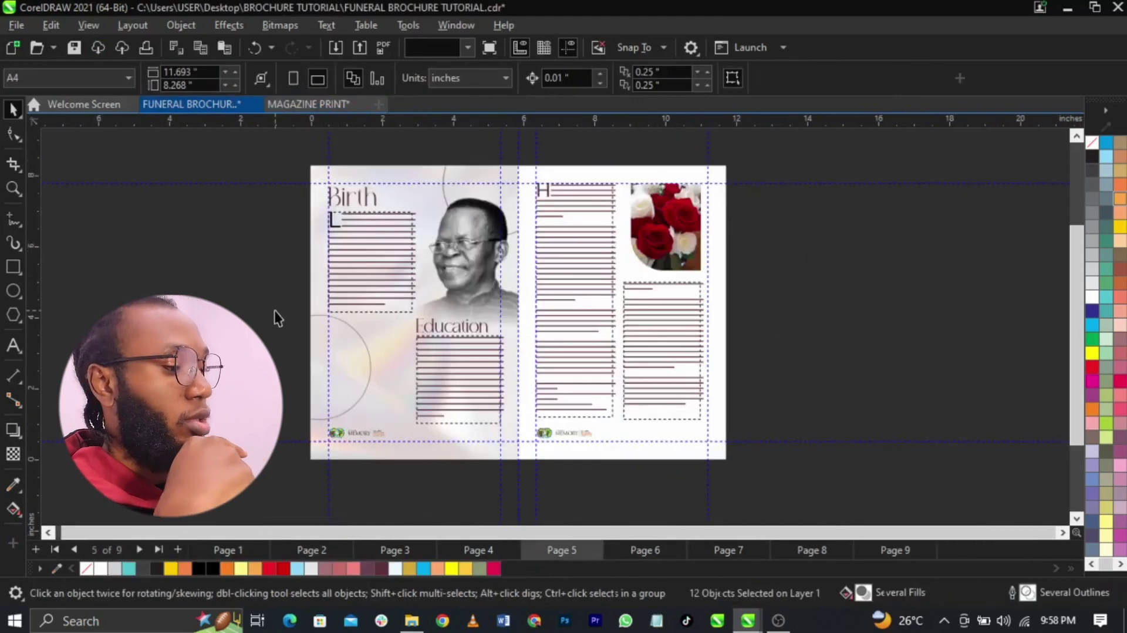
# - Convert the "Birth" and "Education" paragraph texts on page 6 to curves
pyautogui.click(356, 286)
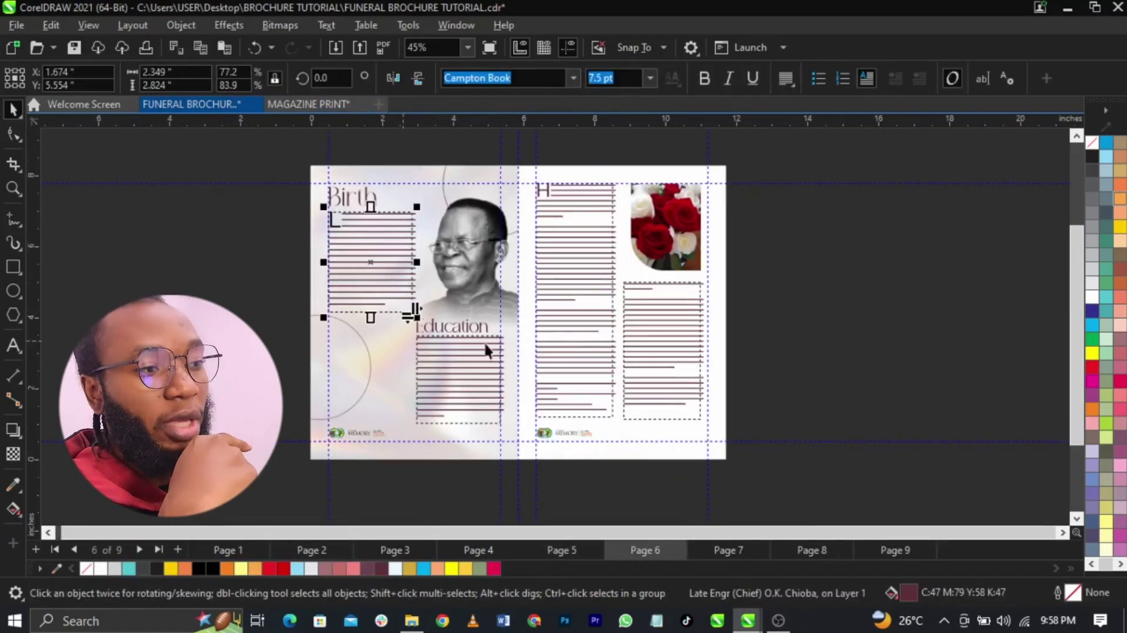
pyautogui.click(573, 324)
pyautogui.click(401, 286)
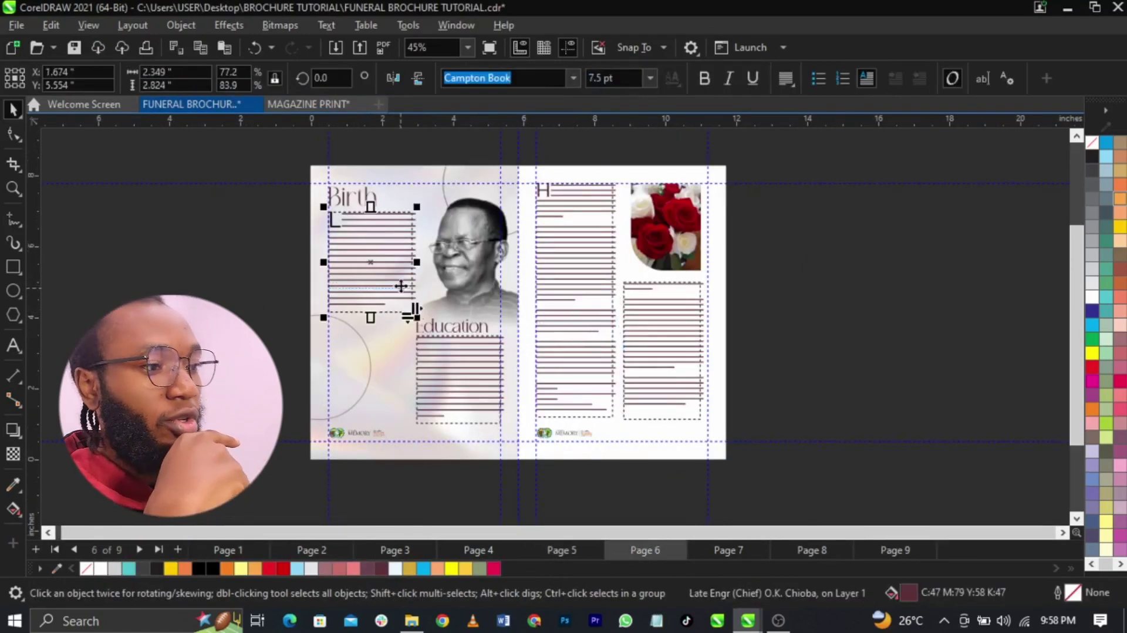
pyautogui.hotkey('ctrl', 'q')
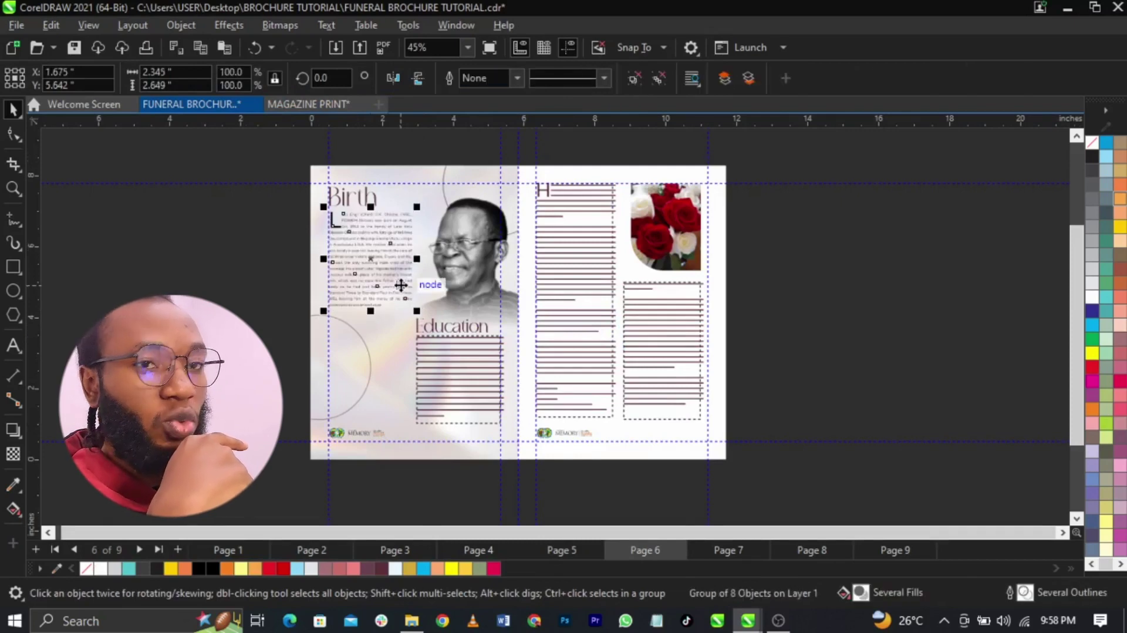
pyautogui.click(448, 361)
pyautogui.hotkey('ctrl', 'q')
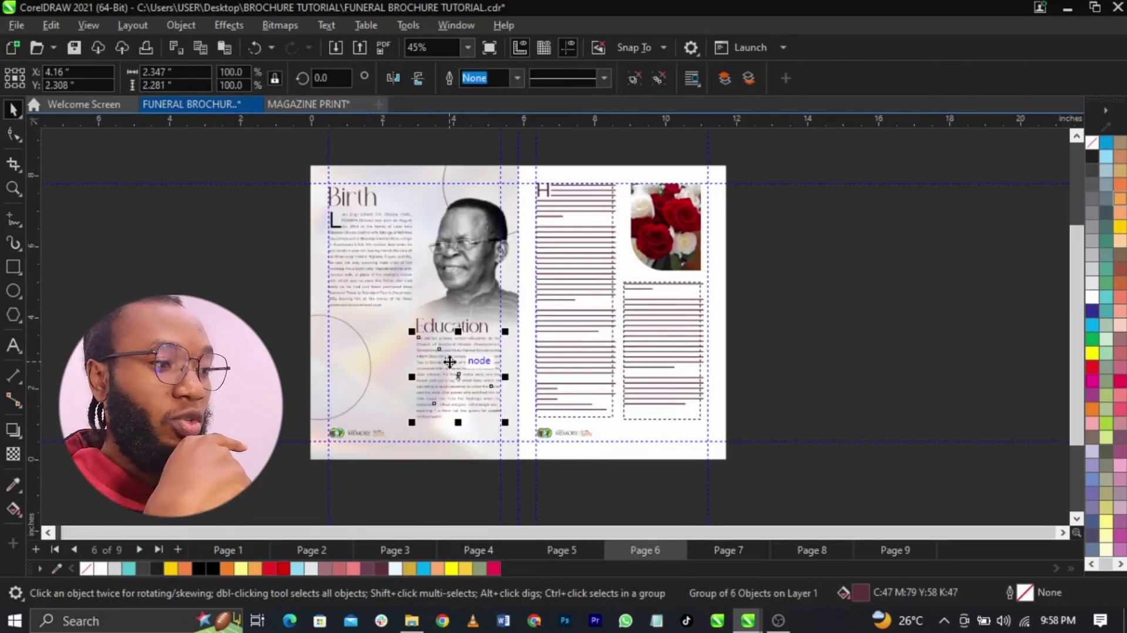
# - Try converting the two linked text columns beside the roses photo on page 6 to curves
pyautogui.click(563, 344)
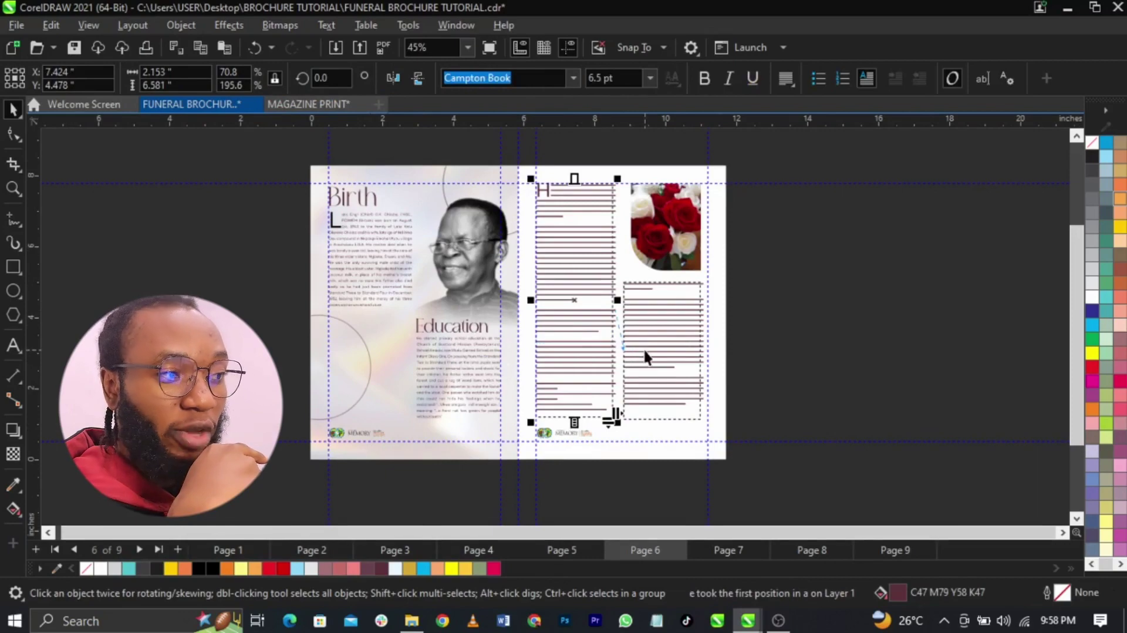
pyautogui.scroll(2, 644, 353)
pyautogui.scroll(2, 591, 297)
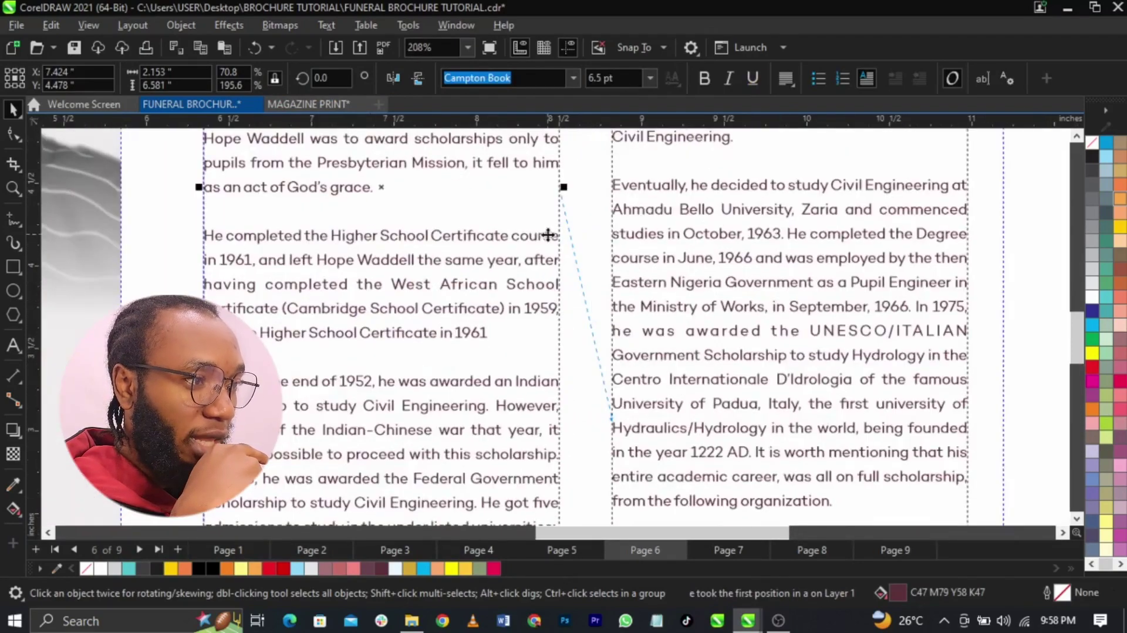
pyautogui.scroll(-3, 640, 334)
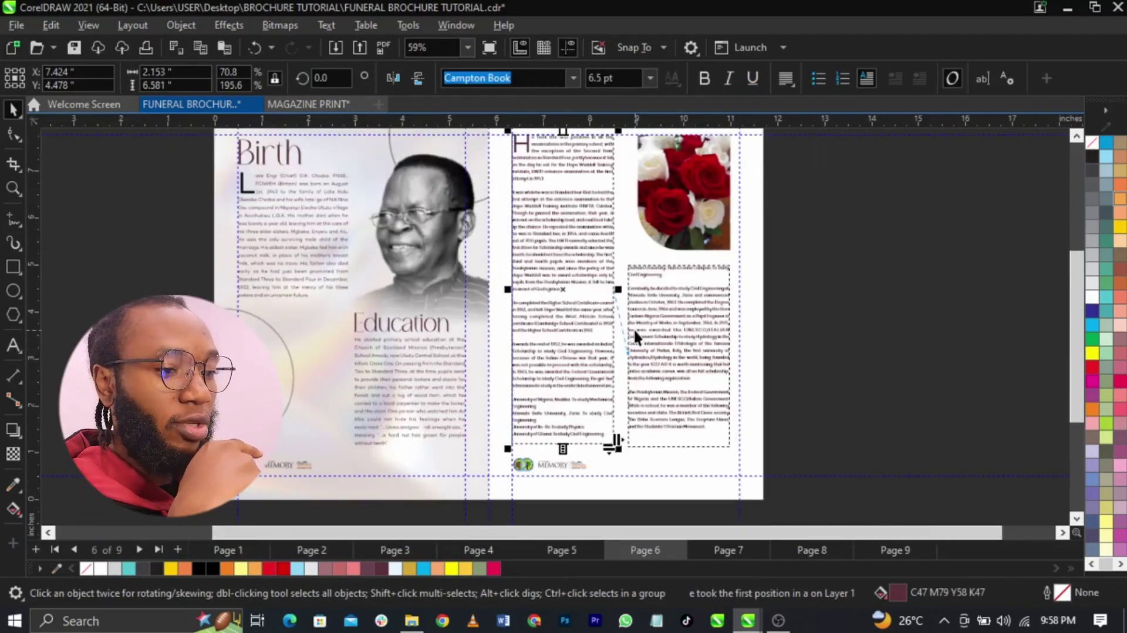
pyautogui.hotkey('ctrl', 'q')
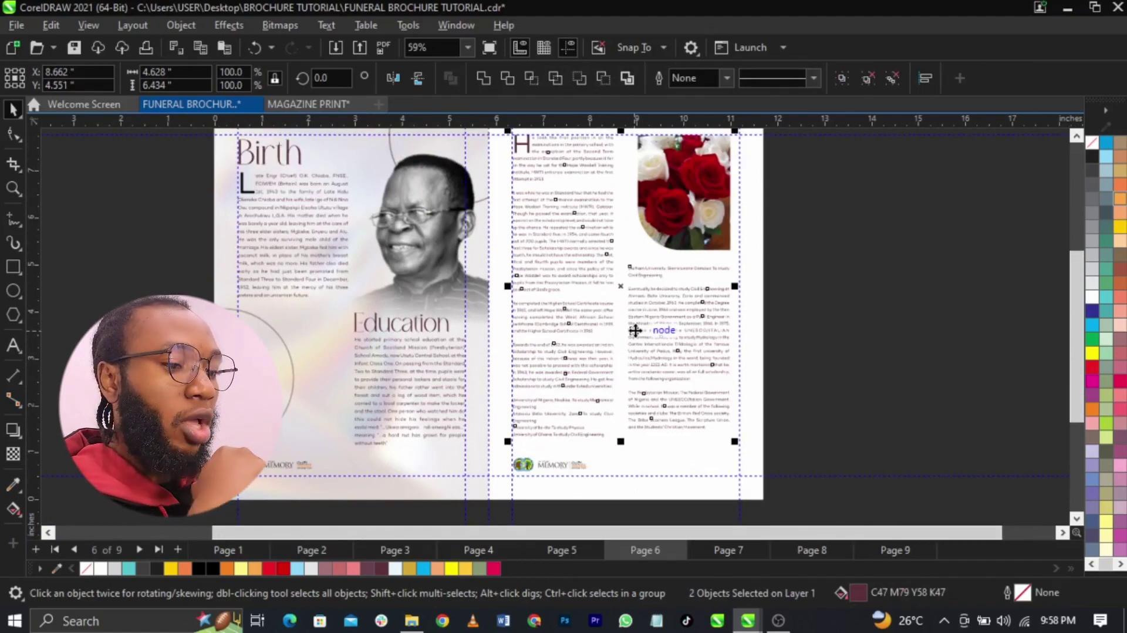
# - Undo the curve conversions of all paragraph texts on page 6 of FUNERAL BROCHURE TUTORIAL
pyautogui.hotkey('ctrl', 'z')
pyautogui.hotkey('ctrl', 'z')
pyautogui.hotkey('ctrl', 'z')
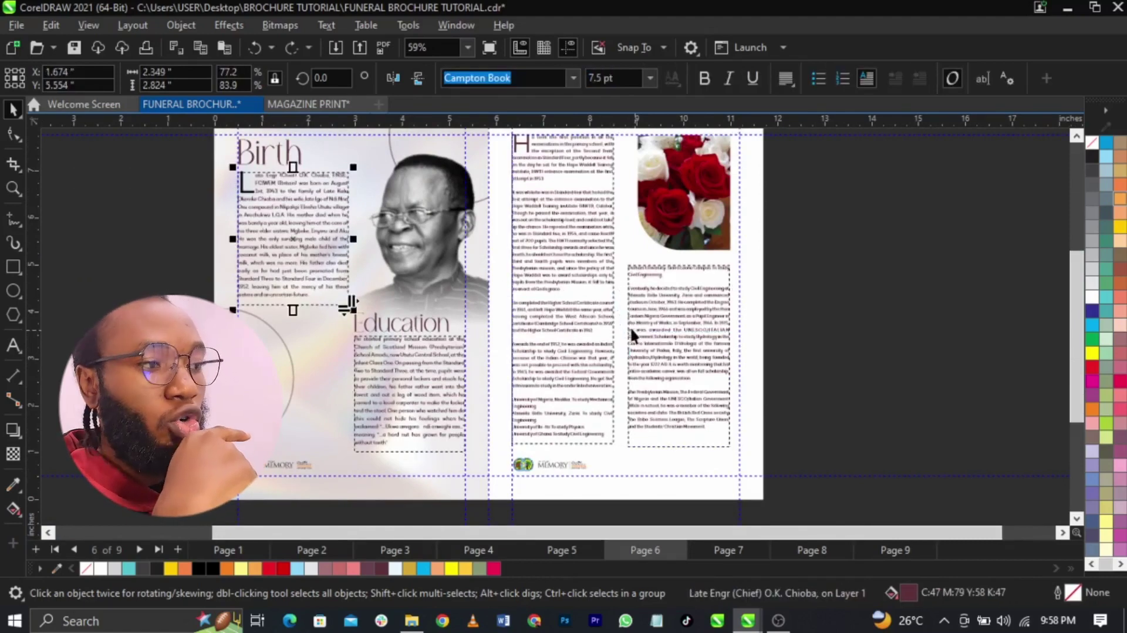
# - Copy the "Birth" and "Education" page onto page 10 of MAGAZINE PRINT as a group in curves, centred on the page
pyautogui.scroll(-1, 632, 334)
pyautogui.moveTo(345, 182); pyautogui.dragTo(540, 458)
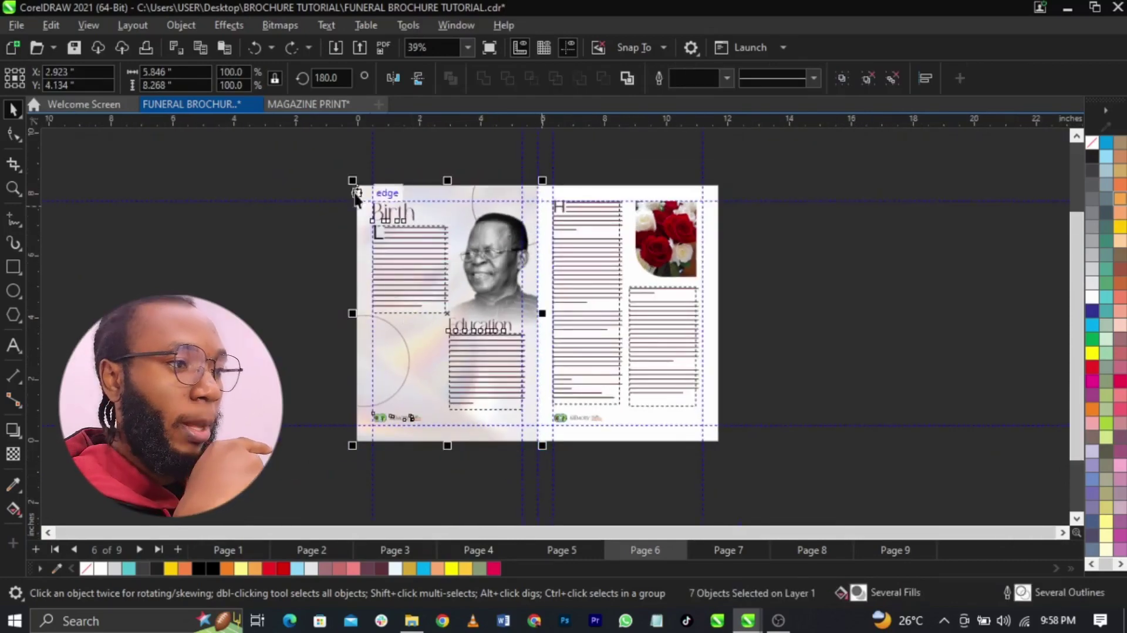
pyautogui.click(309, 104)
pyautogui.hotkey('ctrl', 'v')
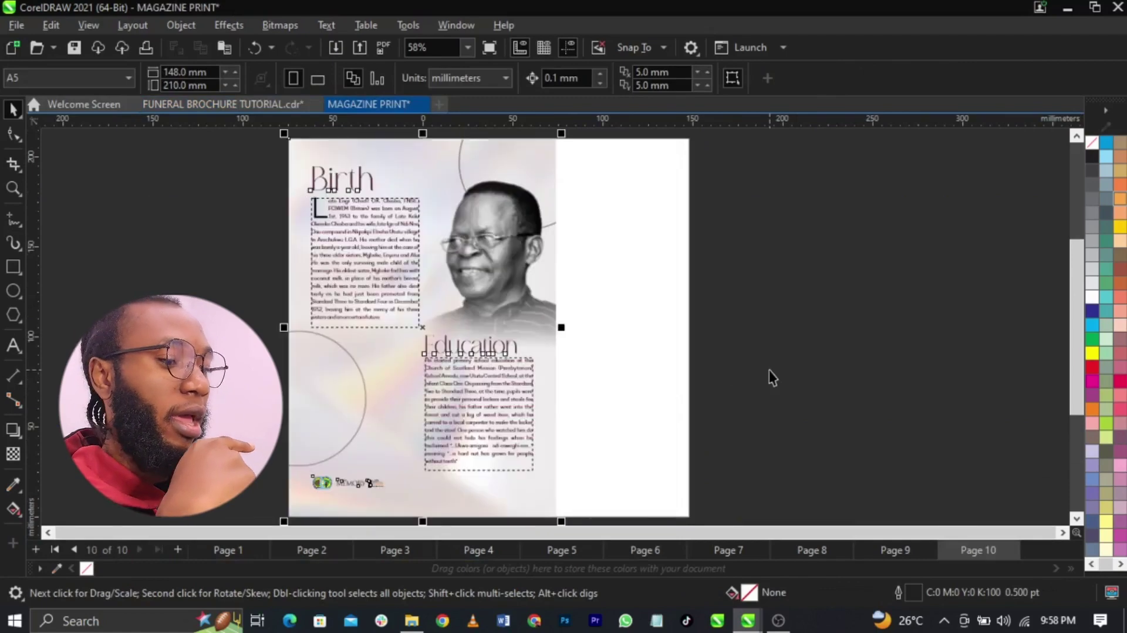
pyautogui.hotkey('ctrl', 'g')
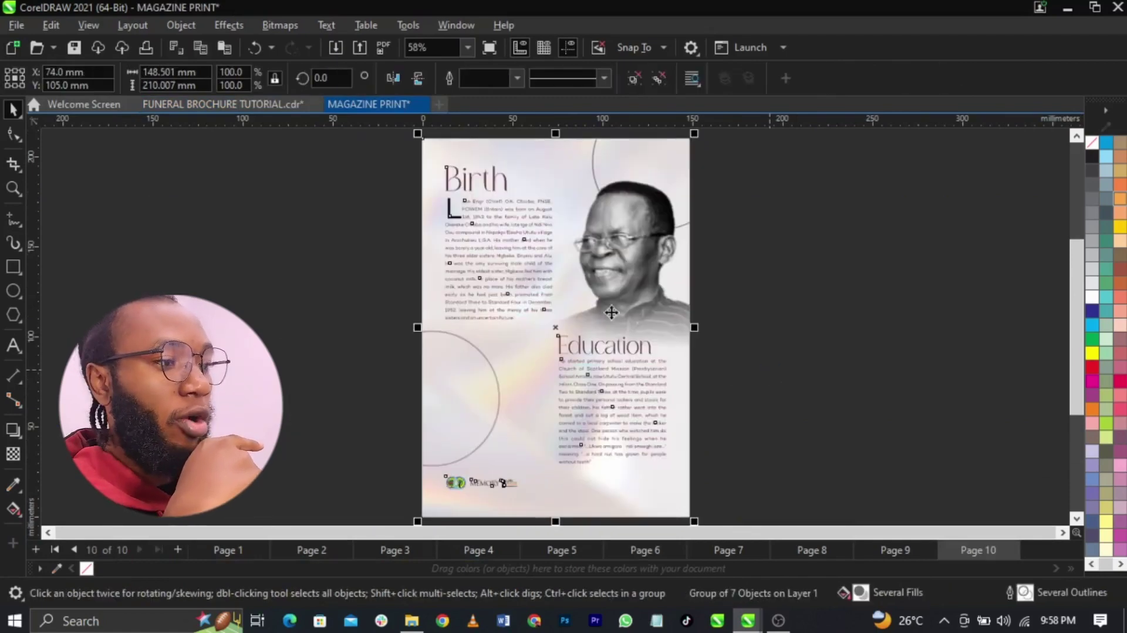
# - Copy page 6's text page with the roses photo onto a new page 11 of MAGAZINE PRINT, grouped, in curves and centred
pyautogui.click(185, 106)
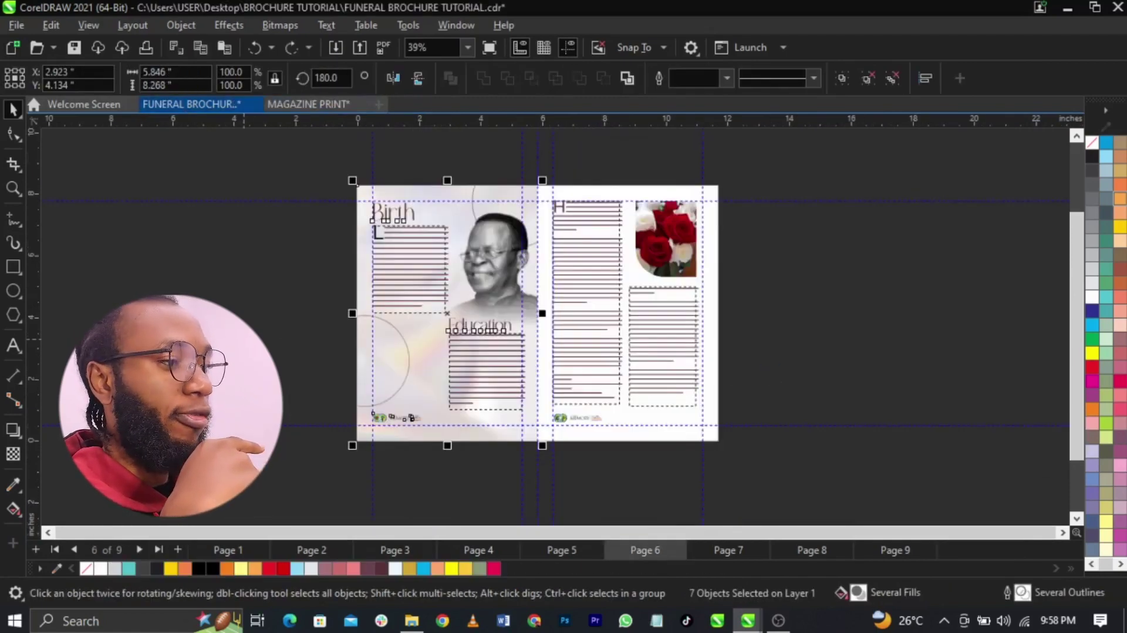
pyautogui.click(682, 405)
pyautogui.moveTo(754, 478); pyautogui.dragTo(527, 155)
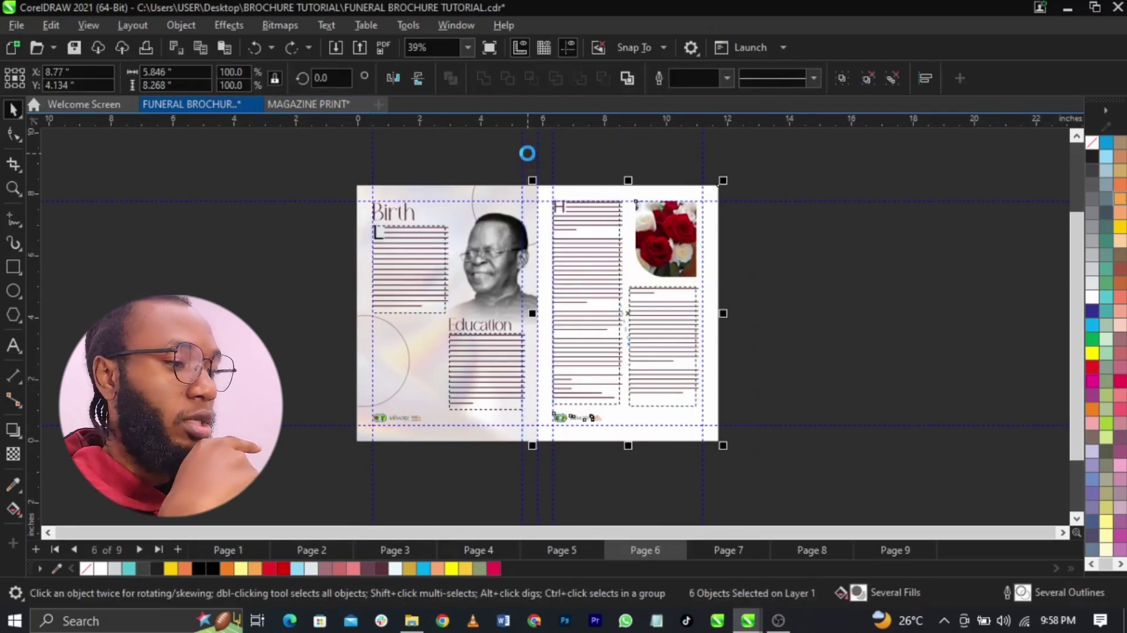
pyautogui.click(320, 108)
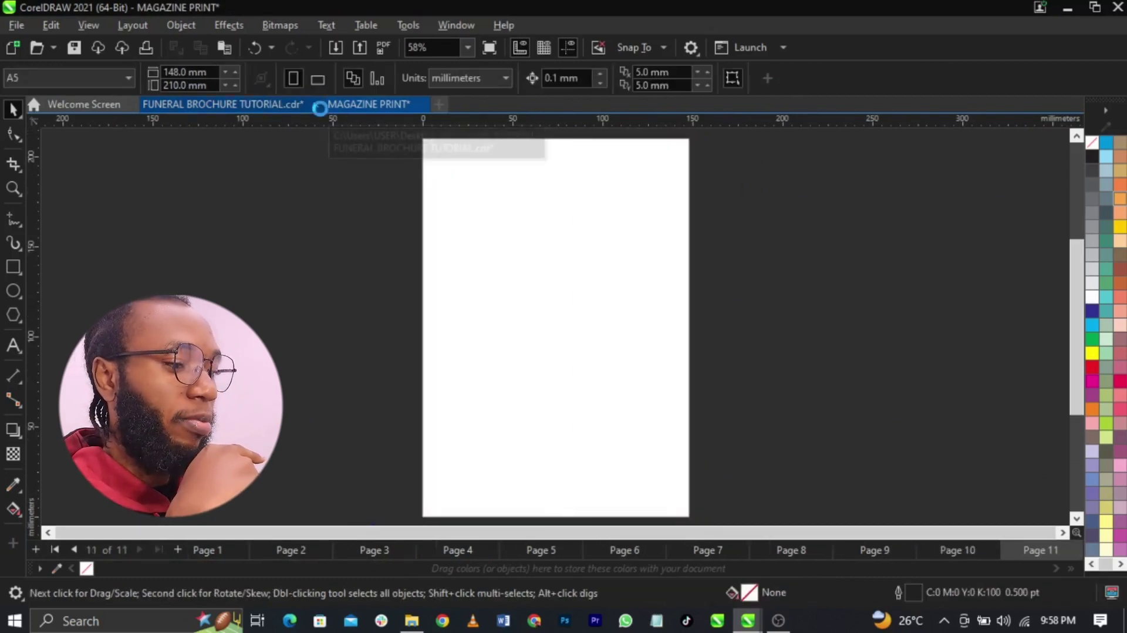
pyautogui.hotkey('ctrl', 'v')
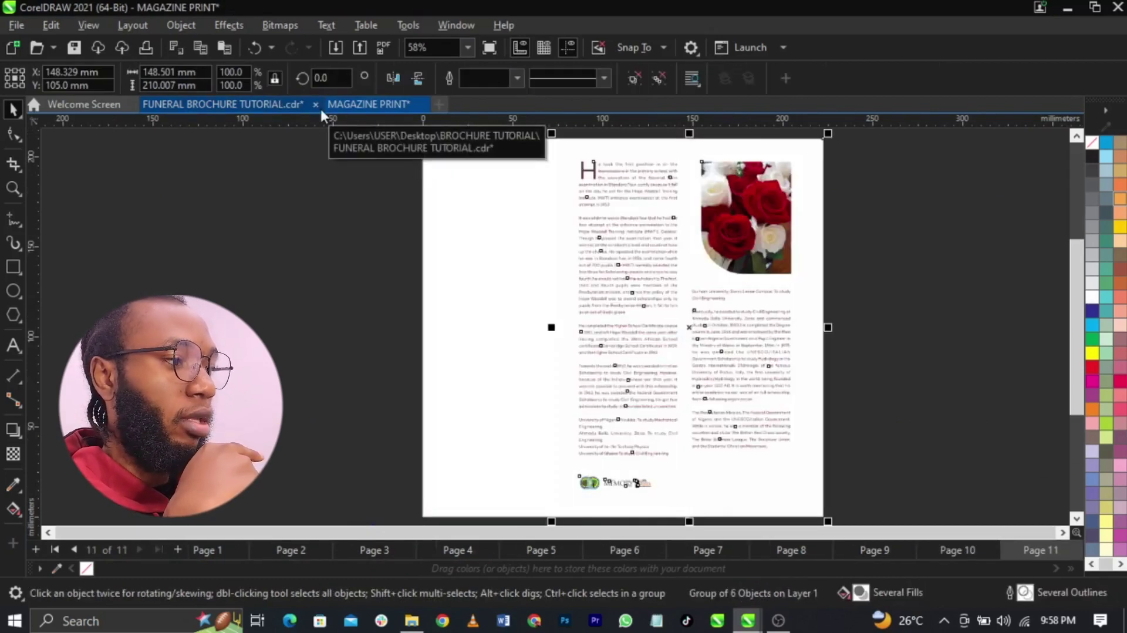
pyautogui.press('p')
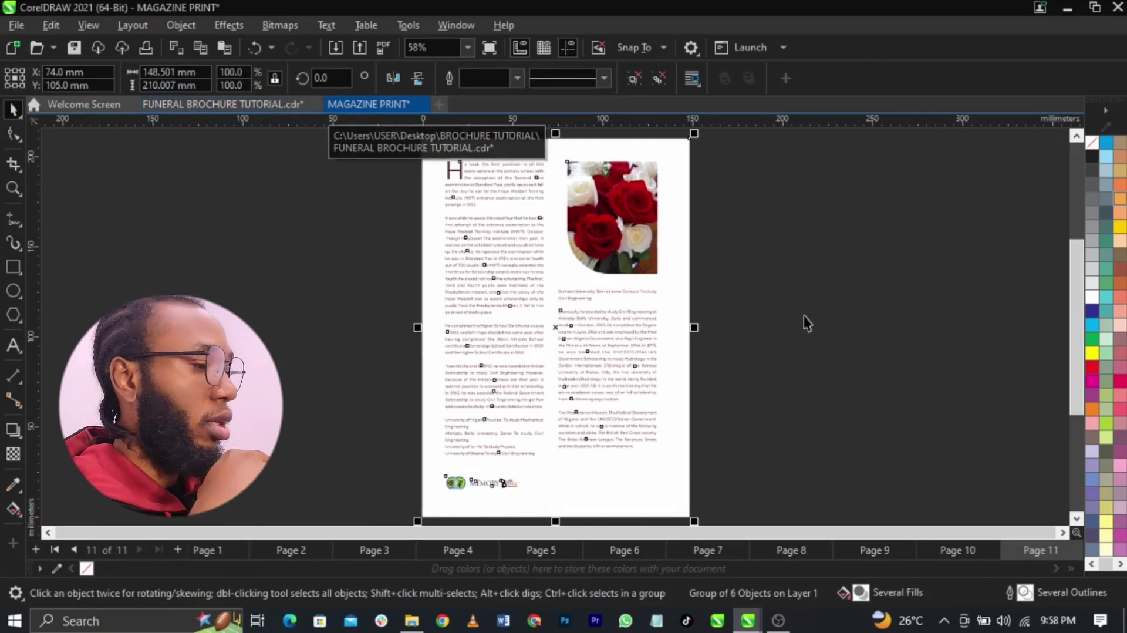
# - Add page 12 to MAGAZINE PRINT and copy the "CAREER" page from page 7 of FUNERAL BROCHURE TUTORIAL
pyautogui.click(818, 319)
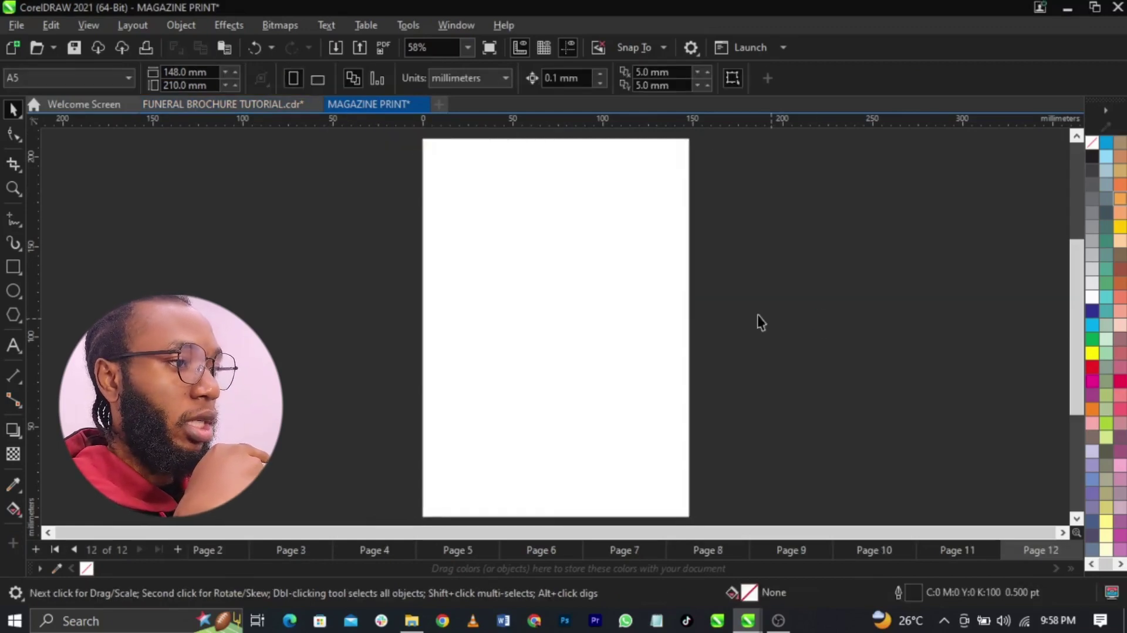
pyautogui.click(199, 106)
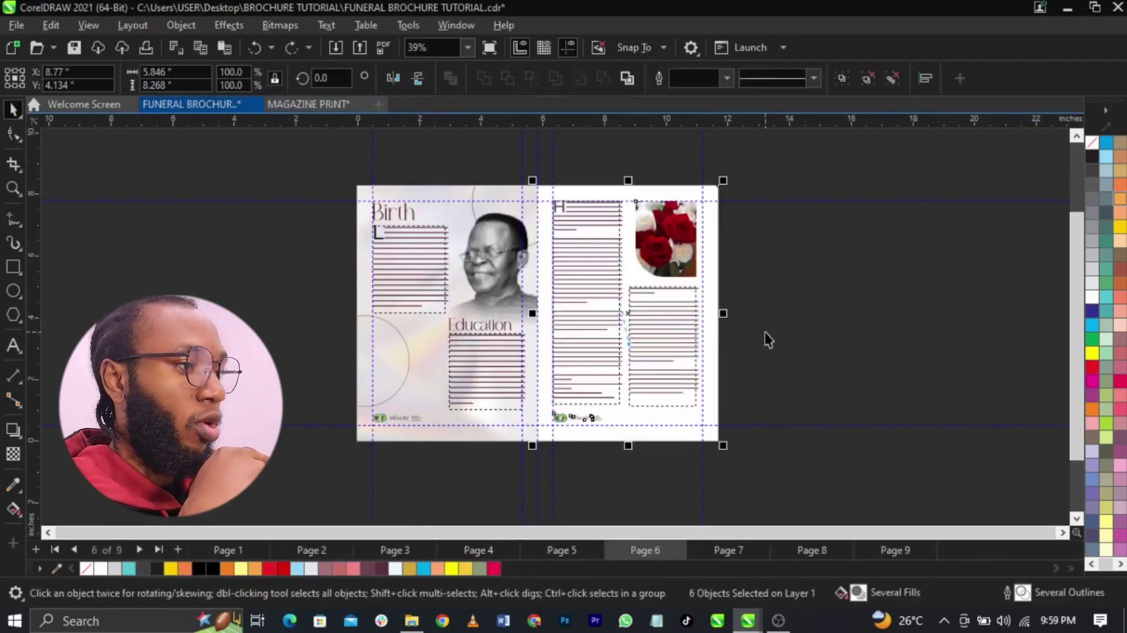
pyautogui.press('pagedown')
pyautogui.moveTo(334, 162); pyautogui.dragTo(551, 486)
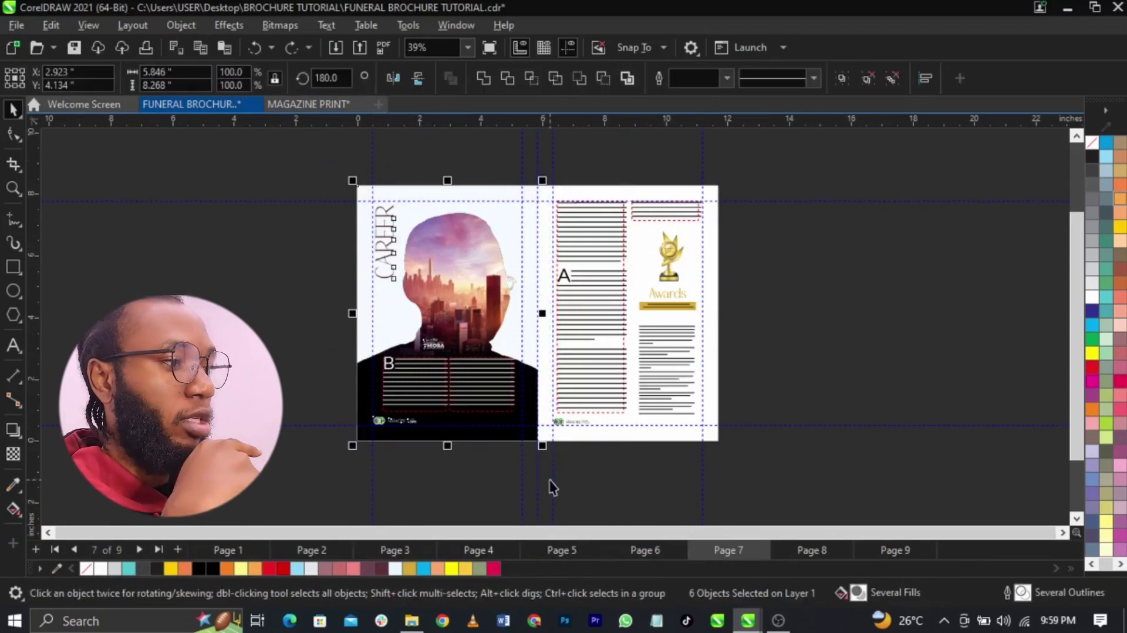
pyautogui.click(447, 378)
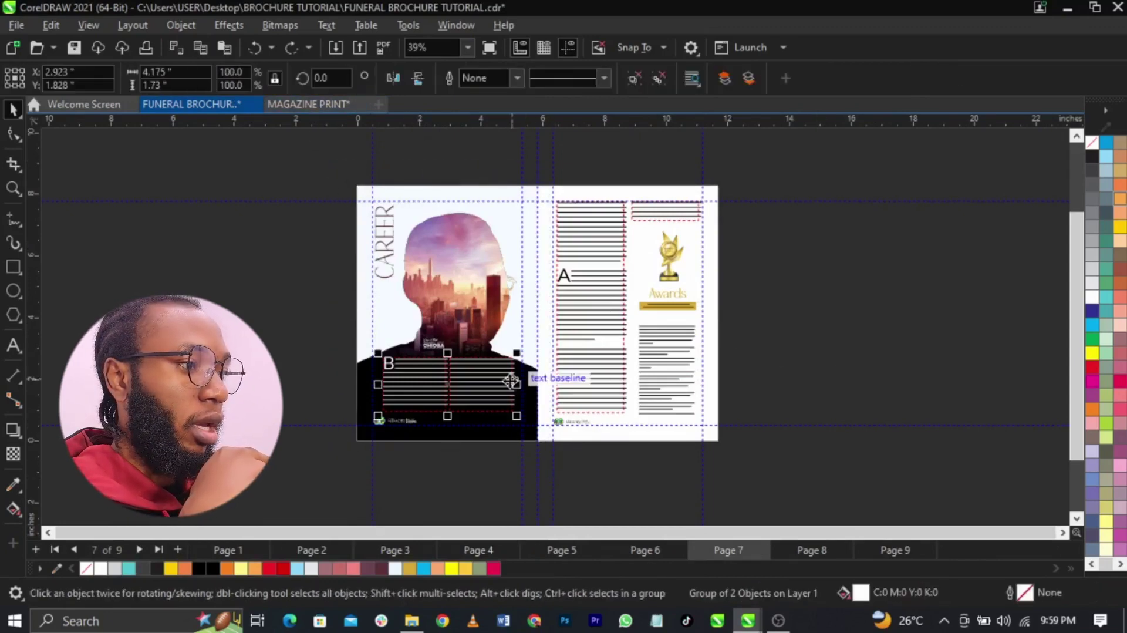
# - Paste the "CAREER" artwork on page 12 of MAGAZINE PRINT as a group with text in curves, centred on the page
pyautogui.click(311, 108)
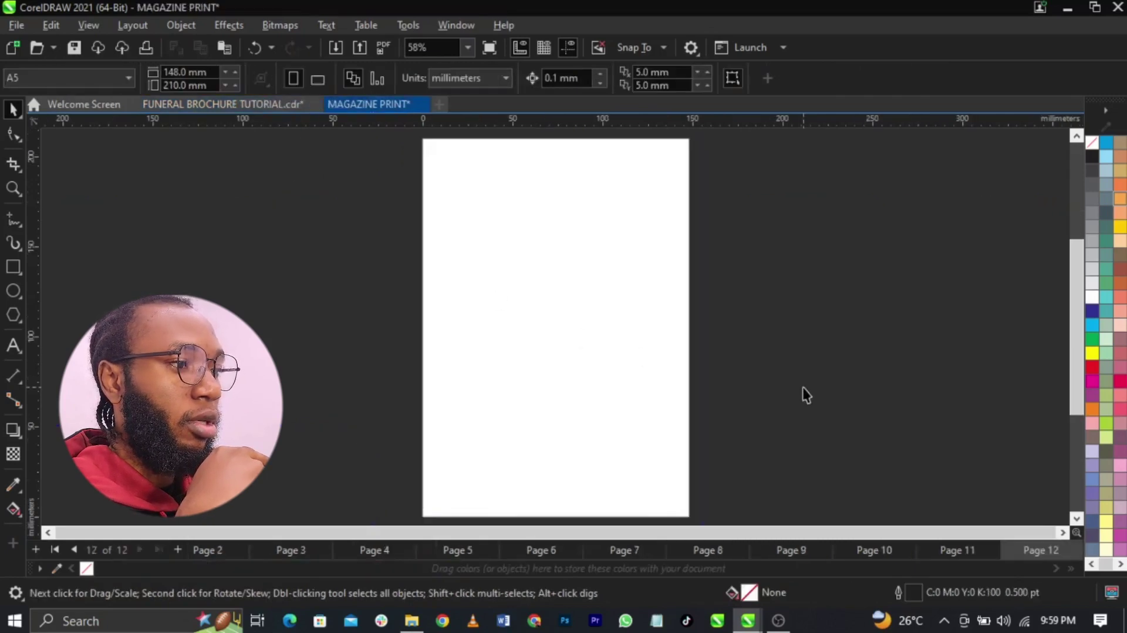
pyautogui.hotkey('ctrl', 'v')
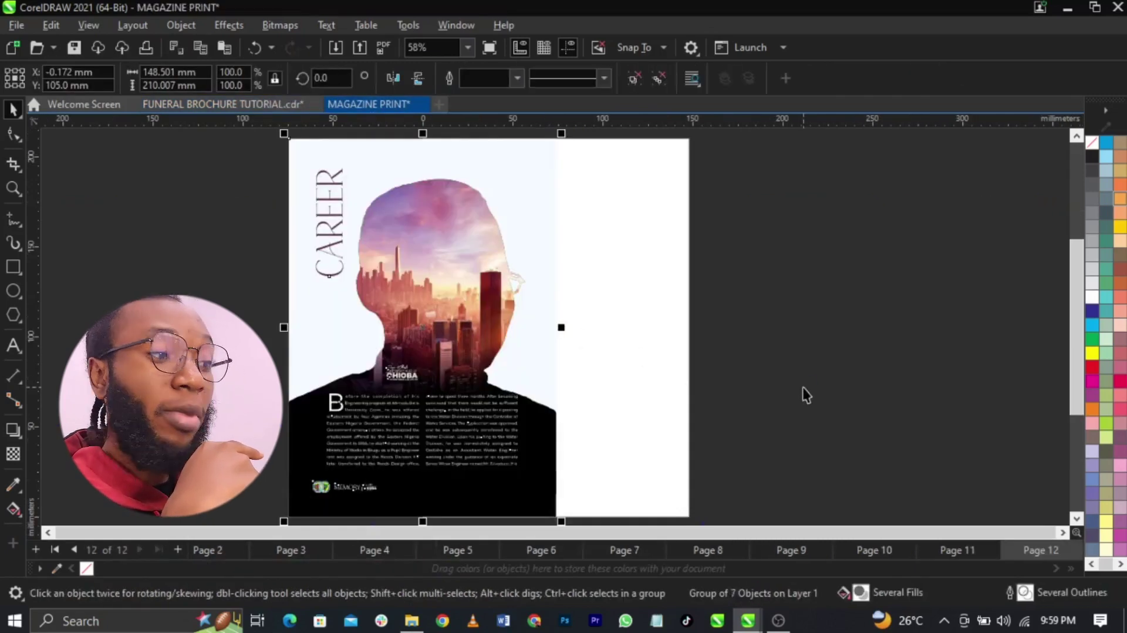
pyautogui.press('p')
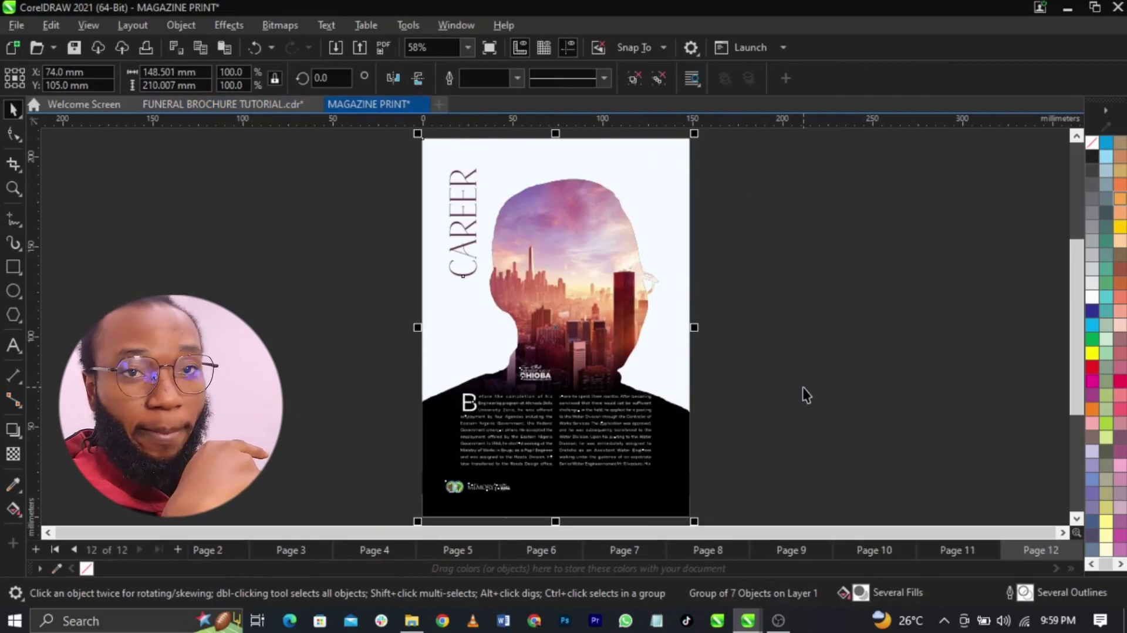
# - Convert the linked paragraph texts on page 7 of FUNERAL BROCHURE TUTORIAL to curves
pyautogui.click(255, 103)
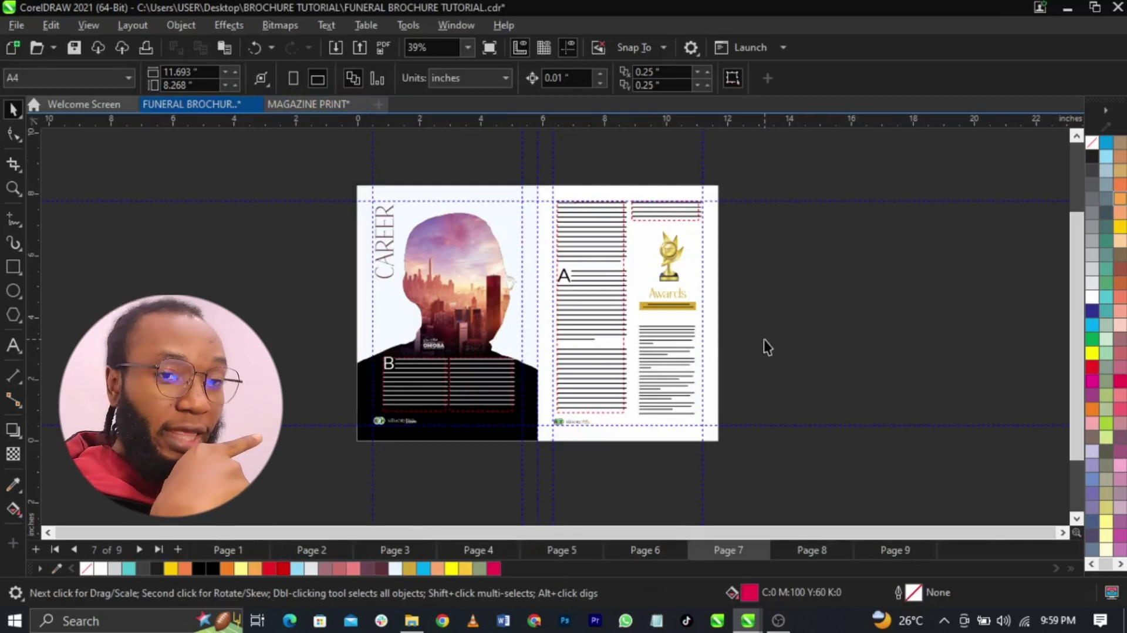
pyautogui.click(570, 294)
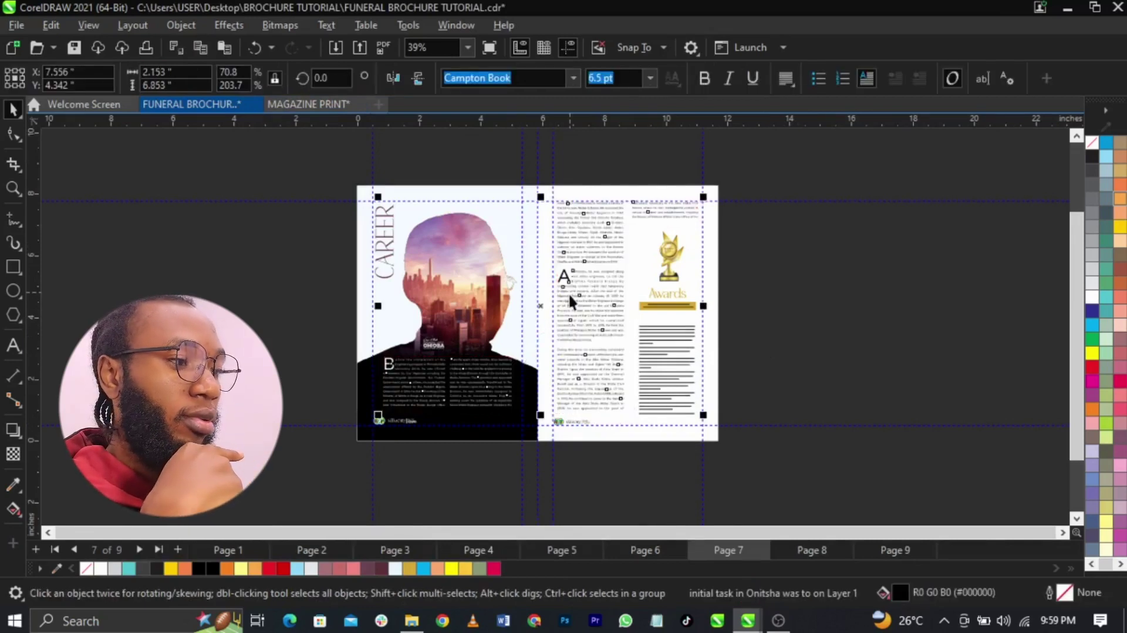
pyautogui.click(568, 292)
pyautogui.click(1010, 359)
# - Compare the end of the "CAREER" text on page 12 of MAGAZINE PRINT with the original on page 7 of FUNERAL BROCHURE TUTORIAL
pyautogui.click(307, 104)
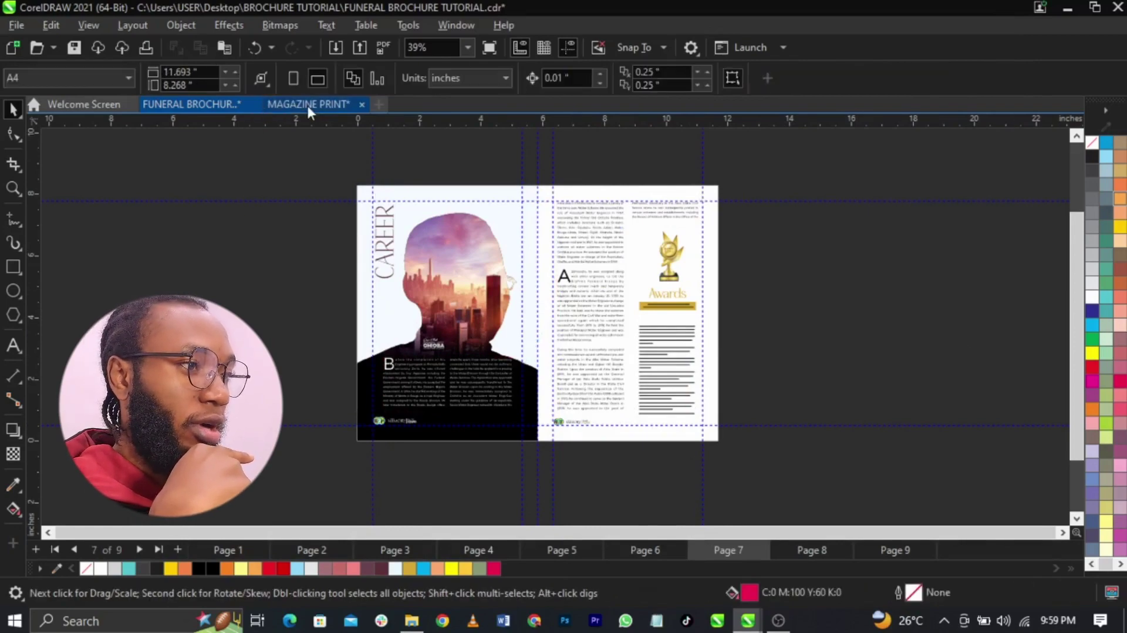
pyautogui.click(631, 453)
pyautogui.scroll(4, 645, 500)
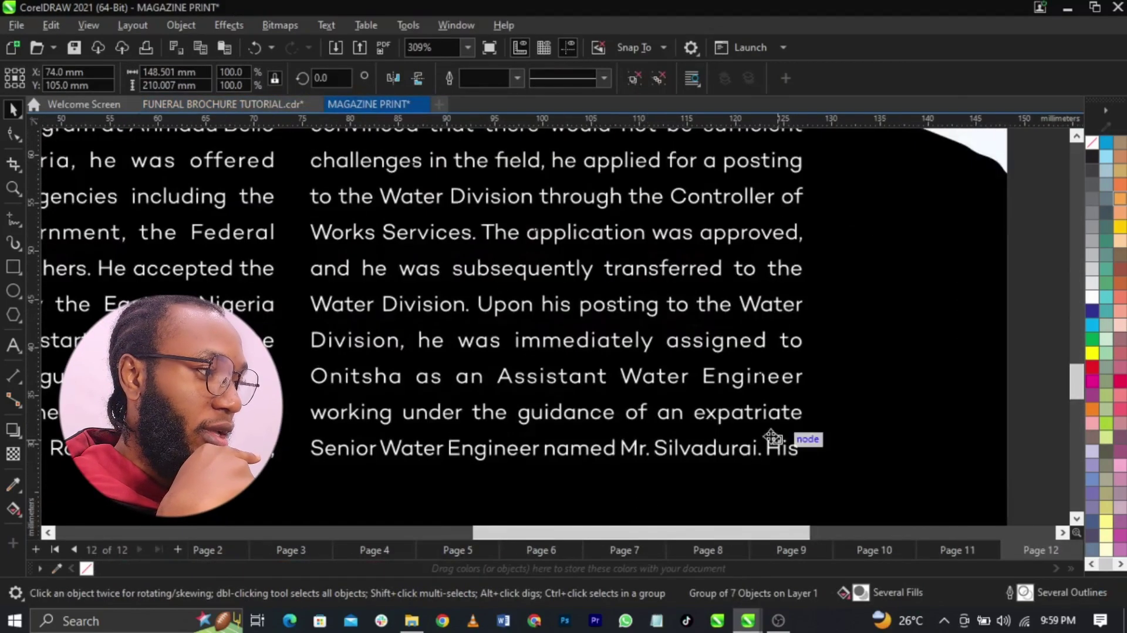
pyautogui.click(254, 103)
pyautogui.scroll(4, 512, 405)
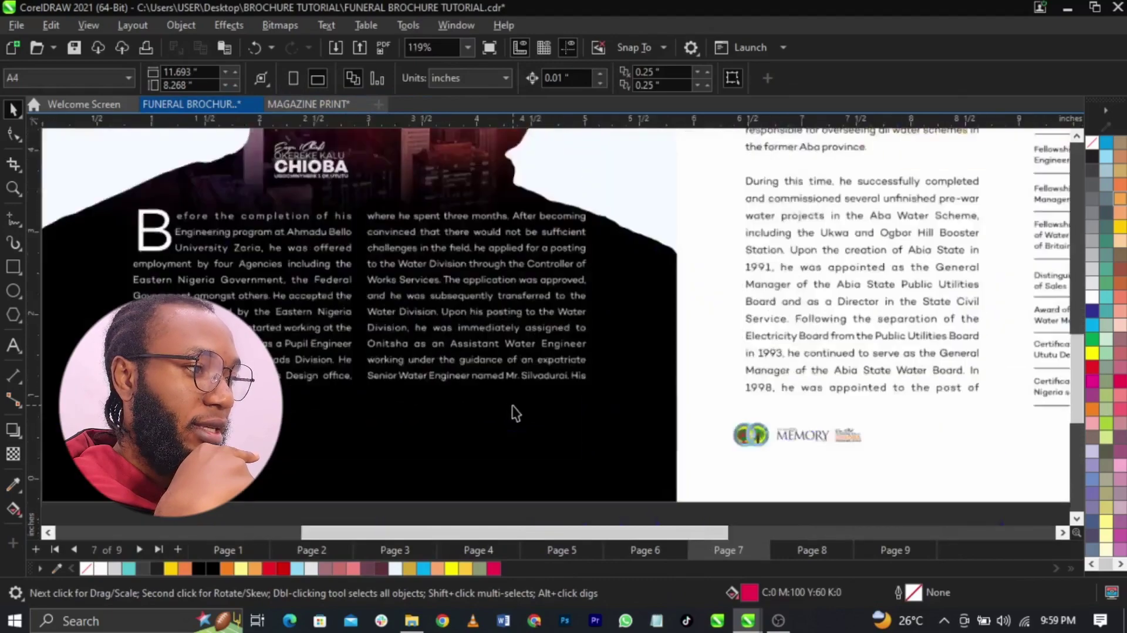
pyautogui.scroll(-4, 585, 386)
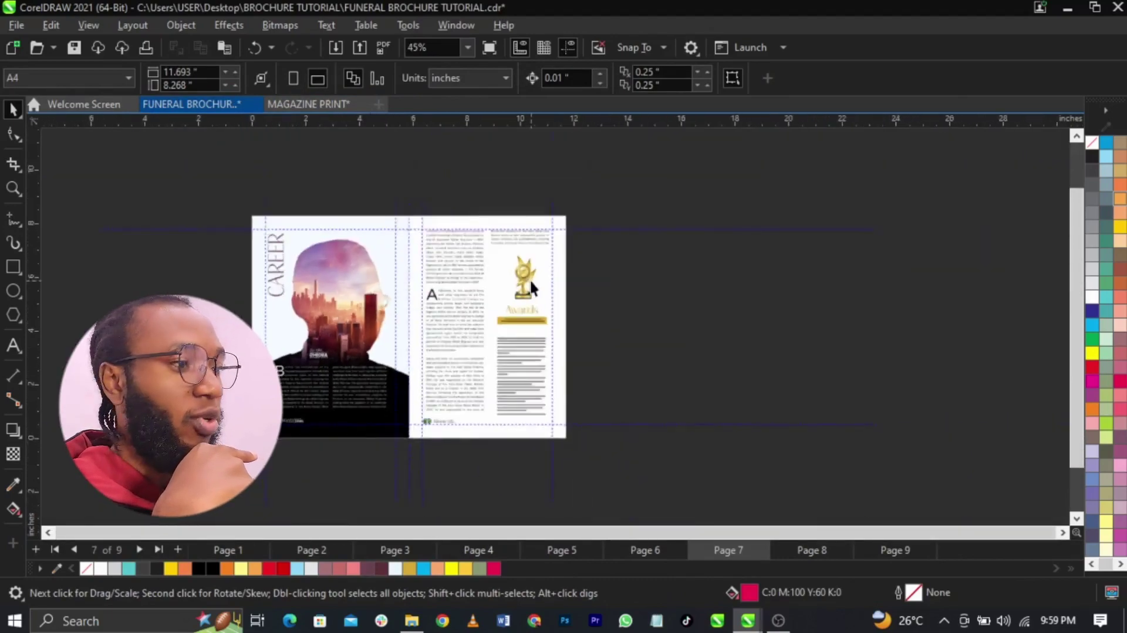
# - Copy the "Awards" page from page 7 of FUNERAL BROCHURE TUTORIAL and add page 13 to MAGAZINE PRINT
pyautogui.click(526, 392)
pyautogui.scroll(-1, 608, 359)
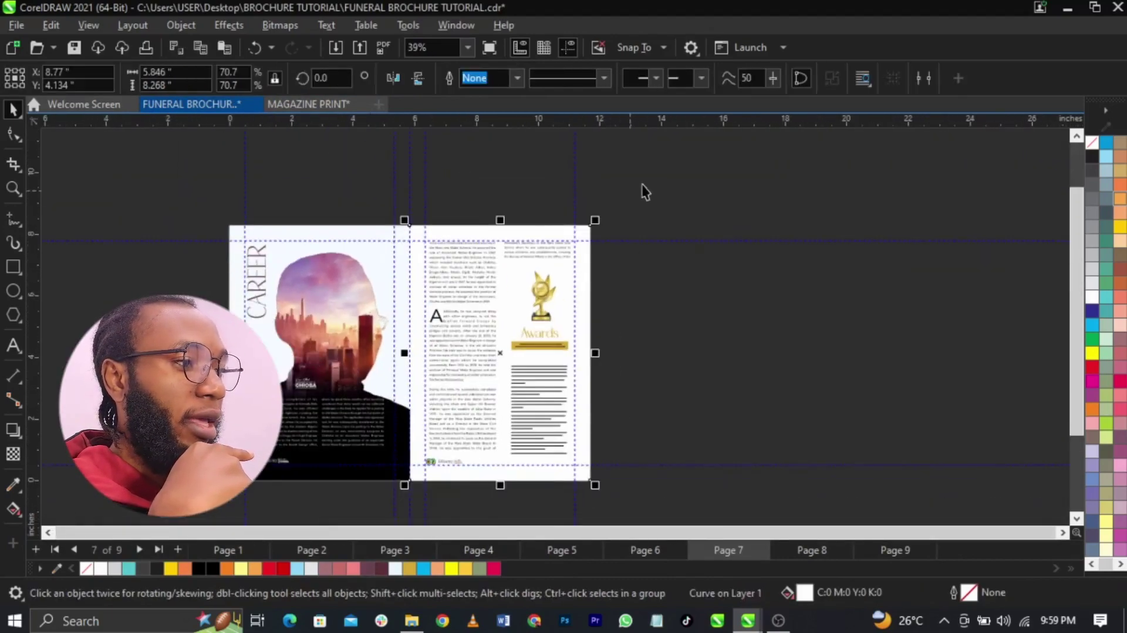
pyautogui.moveTo(642, 185); pyautogui.dragTo(384, 516)
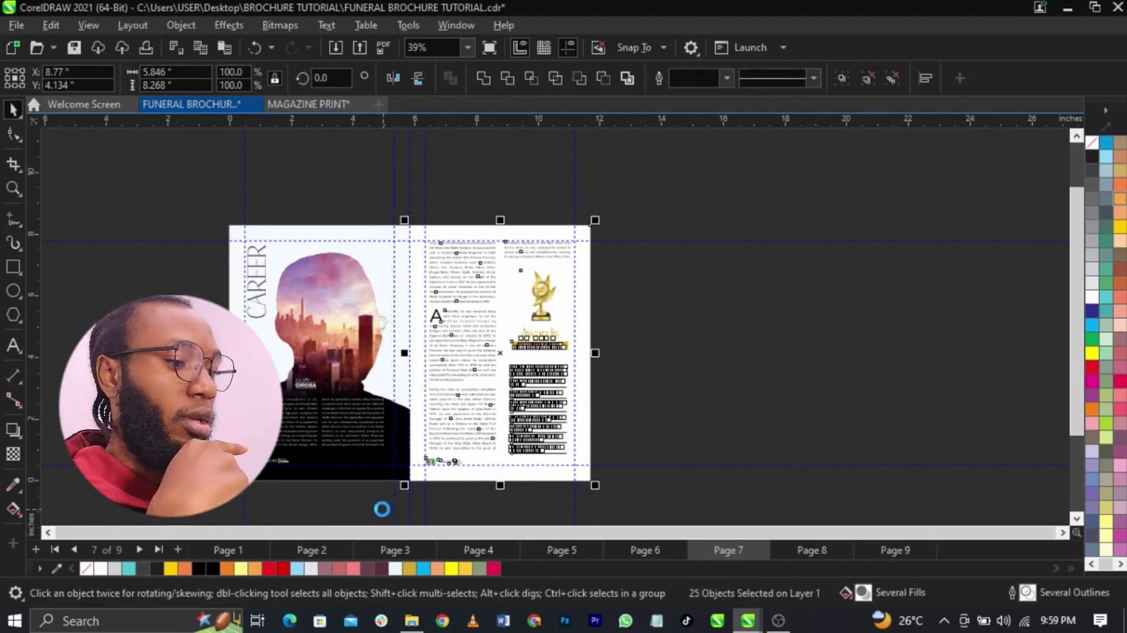
pyautogui.click(306, 105)
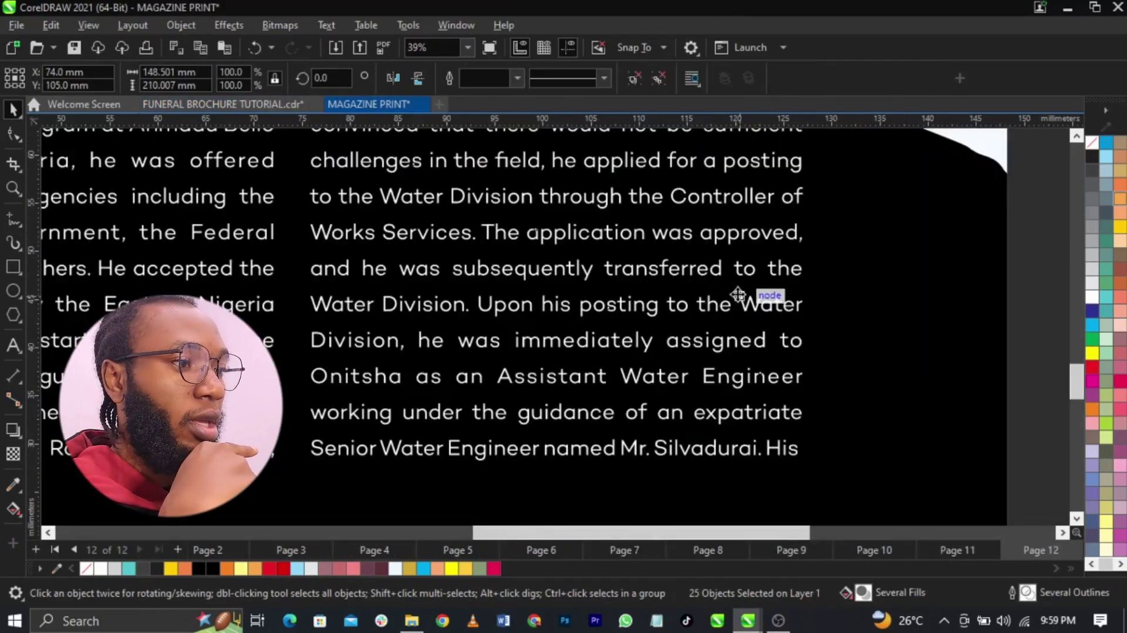
pyautogui.press('pagedown')
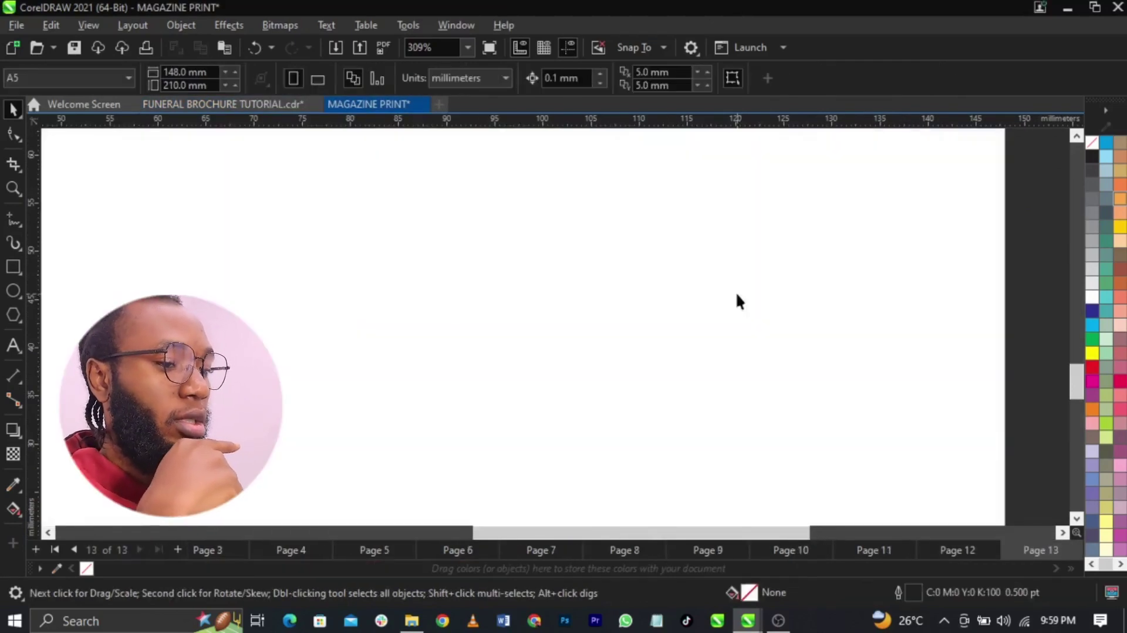
# - Paste the "Awards" artwork on page 13 as a group with its text in curves, centred on the page
pyautogui.hotkey('ctrl', 'v')
pyautogui.hotkey('shift', 'F2')
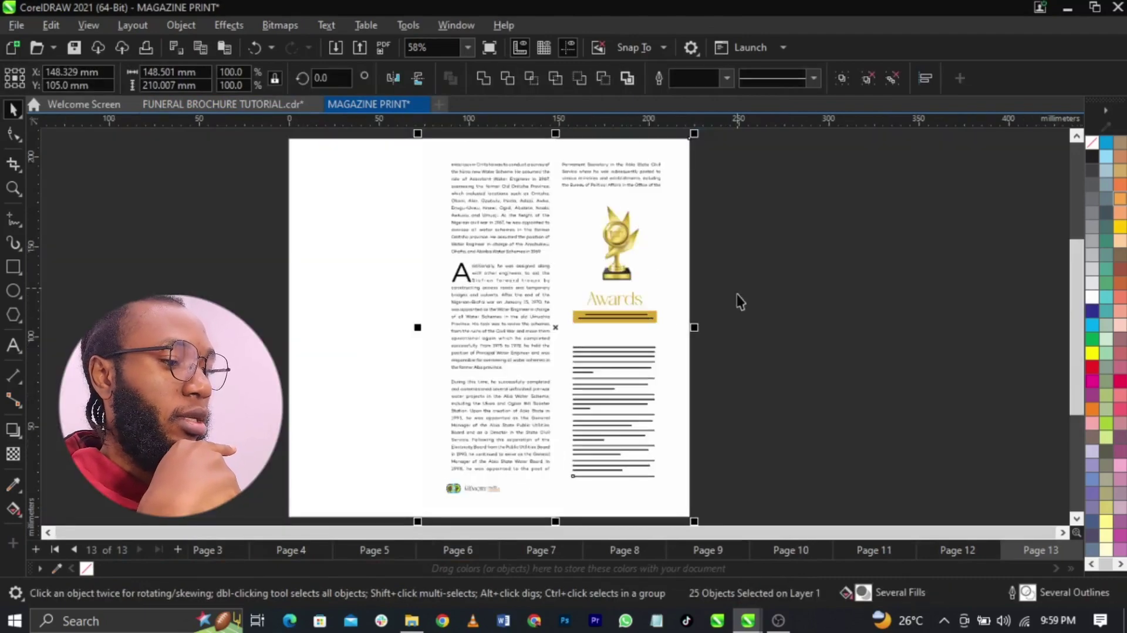
pyautogui.hotkey('ctrl', 'g')
pyautogui.press('p')
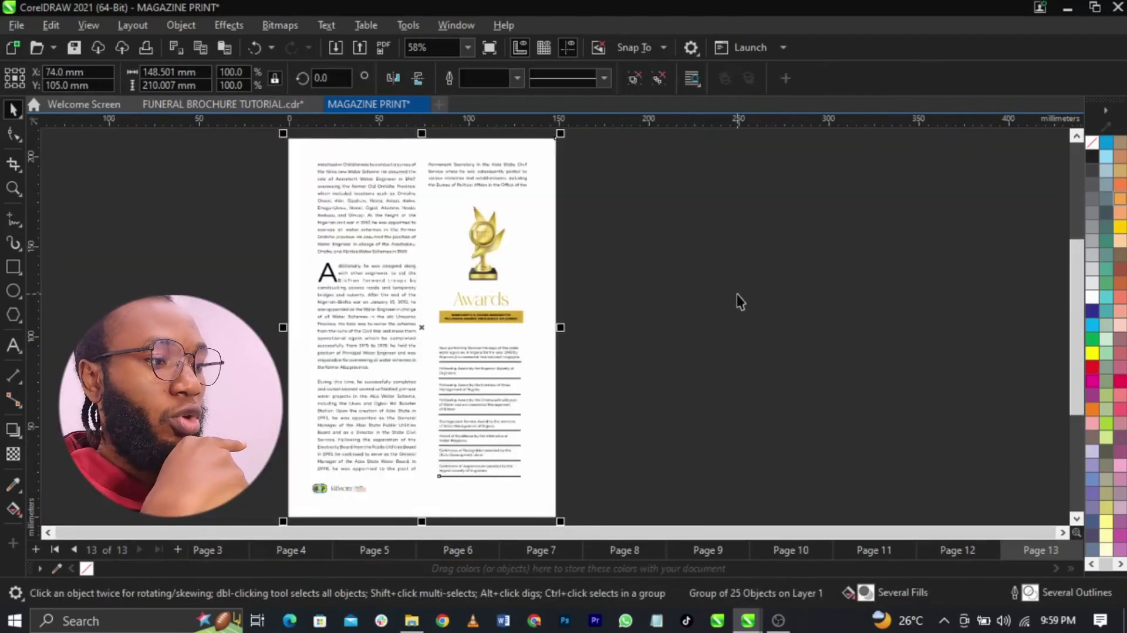
# - Add page 14 to MAGAZINE PRINT and copy the "Faith" page from page 8 of FUNERAL BROCHURE TUTORIAL
pyautogui.press('pagedown')
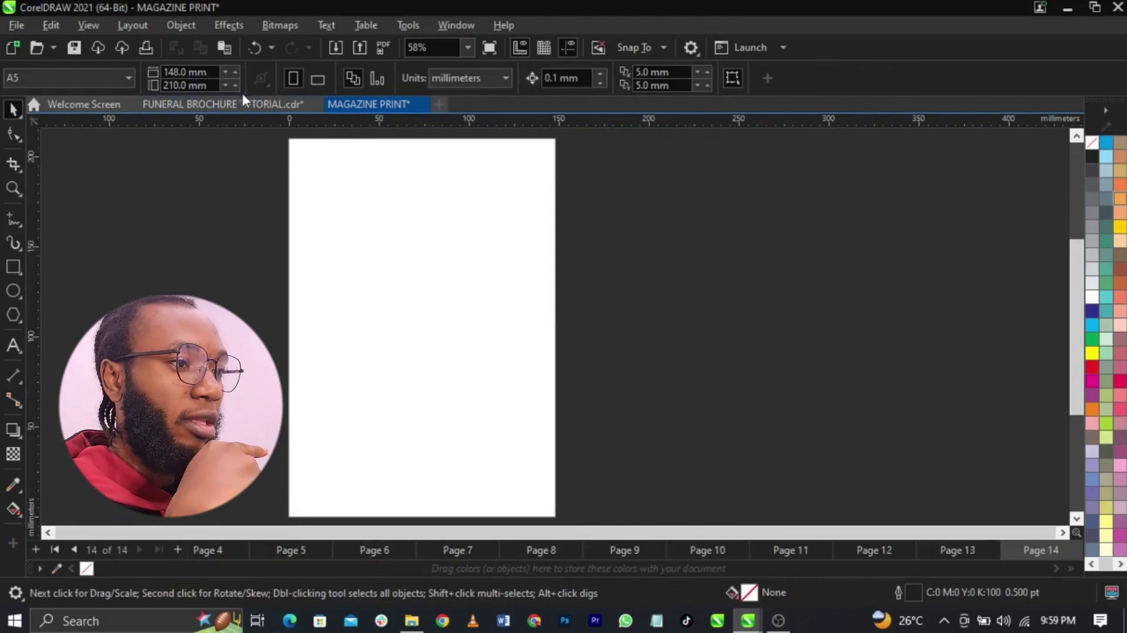
pyautogui.click(242, 106)
pyautogui.click(804, 319)
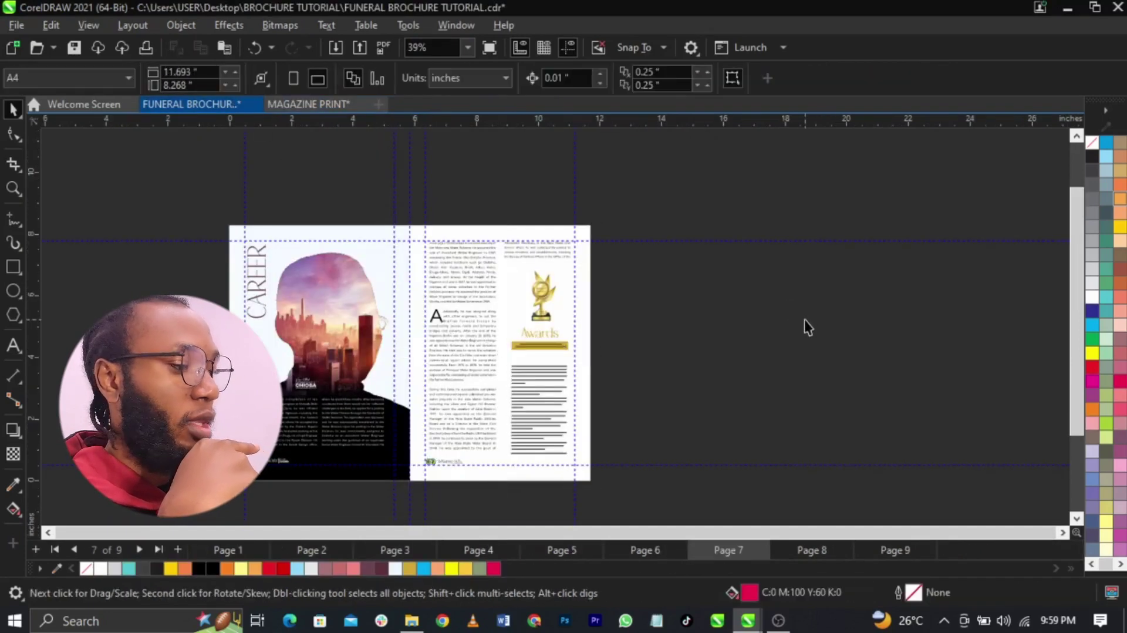
pyautogui.press('pagedown')
pyautogui.moveTo(208, 184); pyautogui.dragTo(432, 498)
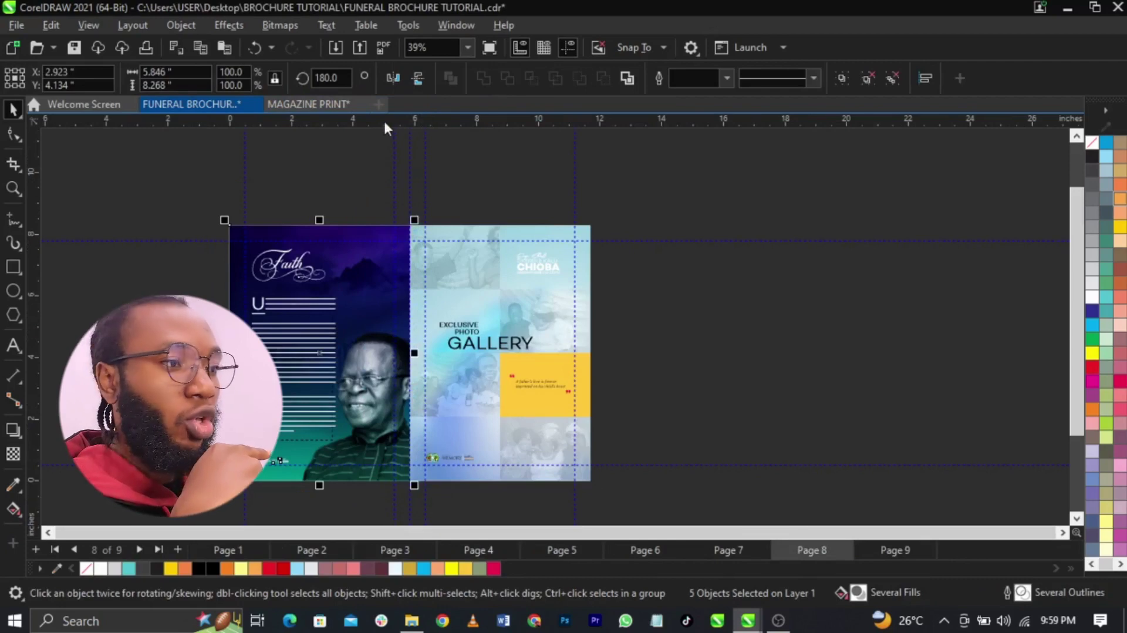
# - Paste the "Faith" artwork on page 14 of MAGAZINE PRINT as a group centred on the page
pyautogui.click(321, 106)
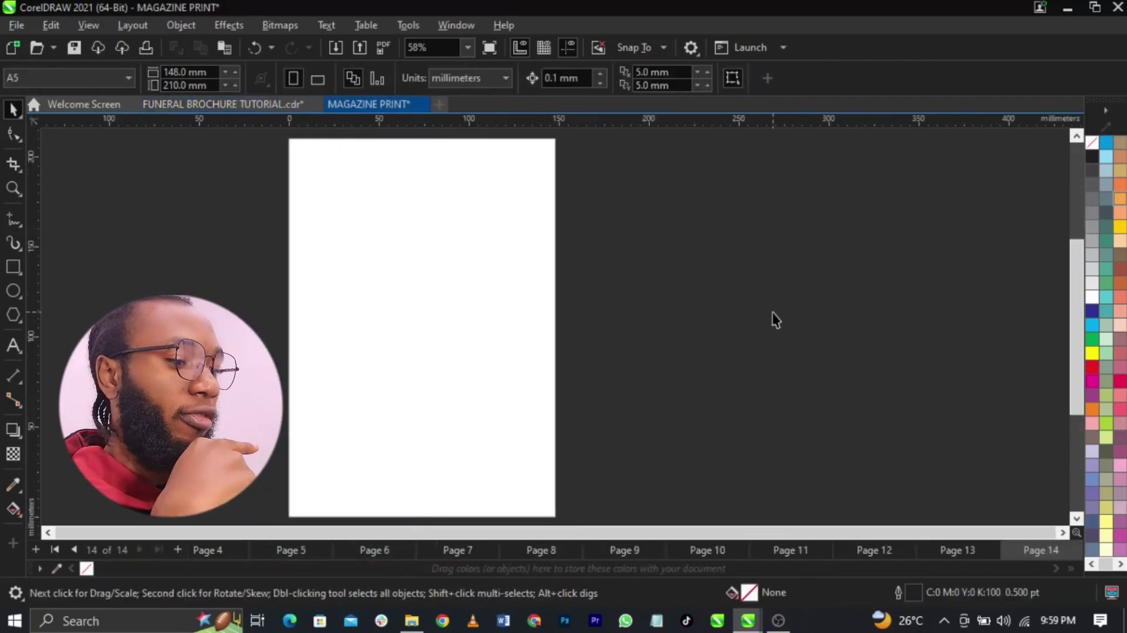
pyautogui.hotkey('ctrl', 'v')
pyautogui.press('p')
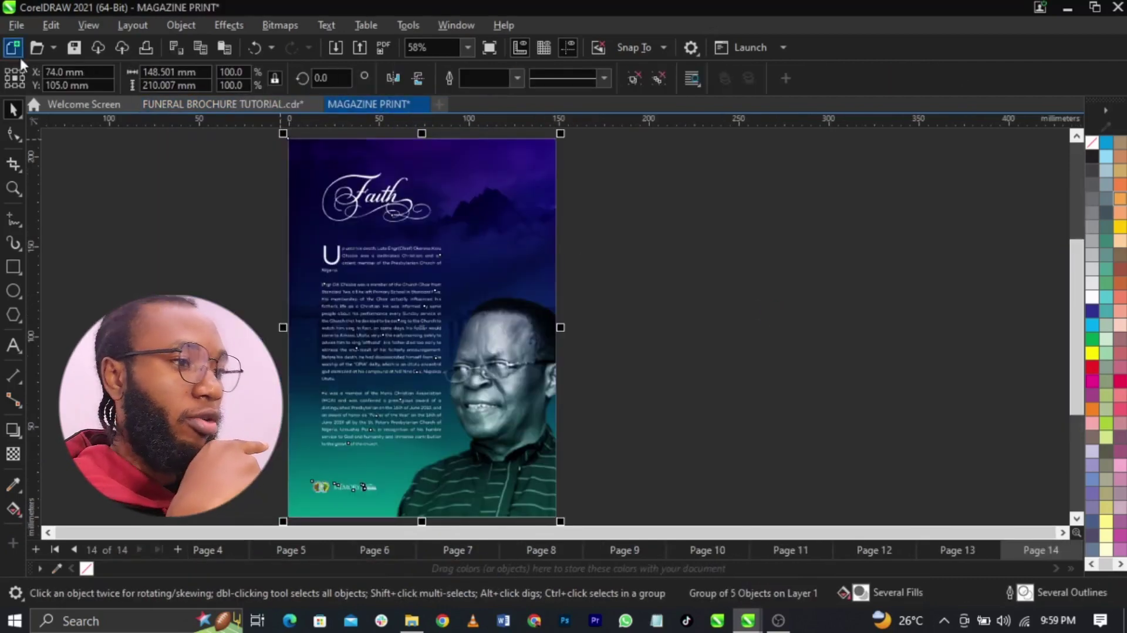
# - Copy the "Exclusive Photo Gallery" page from page 8 of FUNERAL BROCHURE TUTORIAL and add page 15 to MAGAZINE PRINT
pyautogui.click(199, 104)
pyautogui.moveTo(690, 189); pyautogui.dragTo(395, 489)
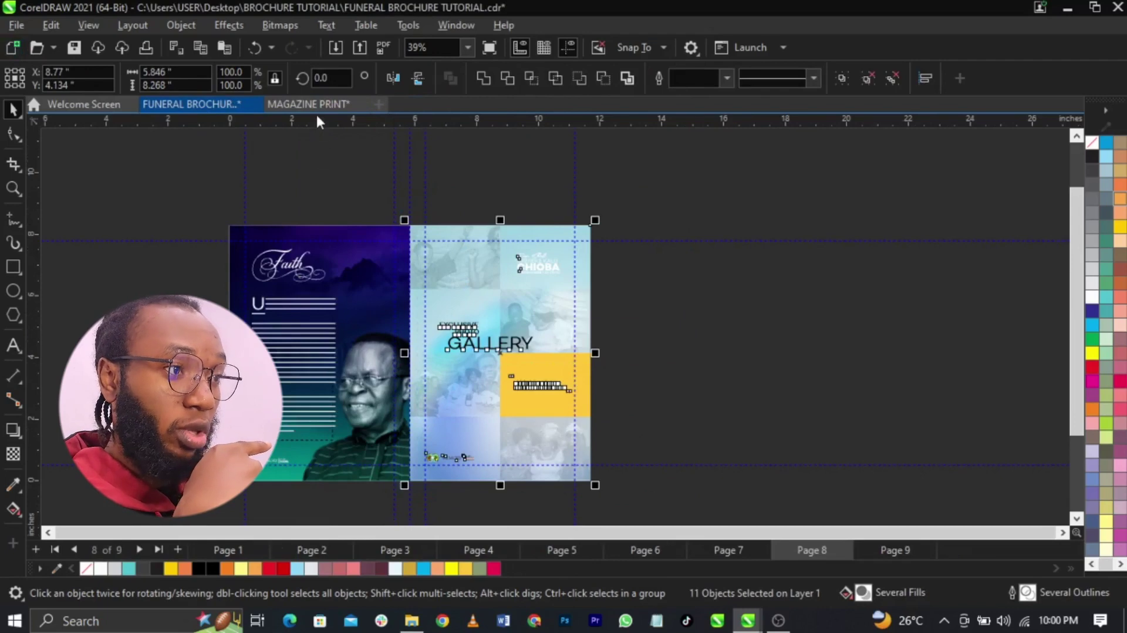
pyautogui.click(316, 109)
pyautogui.press('pagedown')
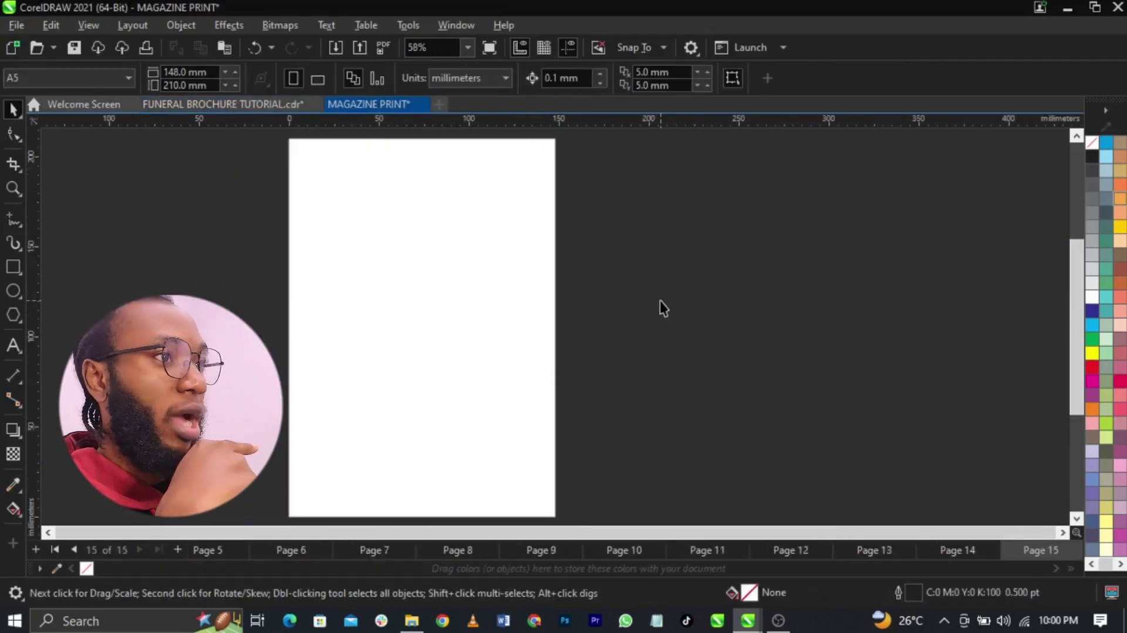
# - Paste the "Exclusive Photo Gallery" artwork on page 15 as a group centred on the page, and add page 16
pyautogui.hotkey('ctrl', 'v')
pyautogui.hotkey('ctrl', 'g')
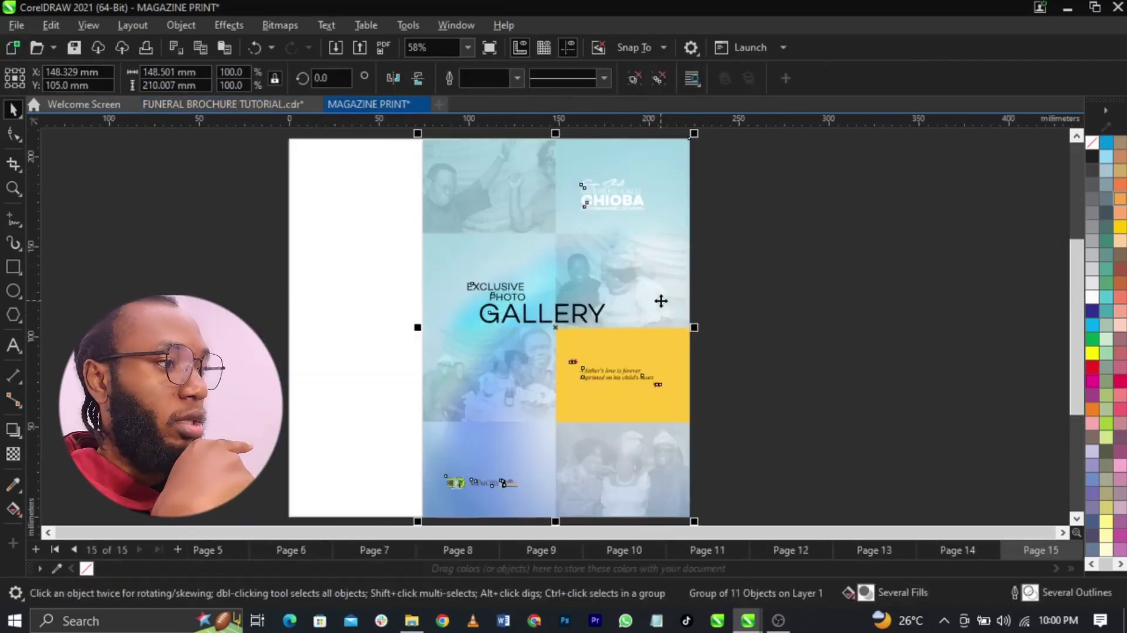
pyautogui.press('p')
pyautogui.press('pagedown')
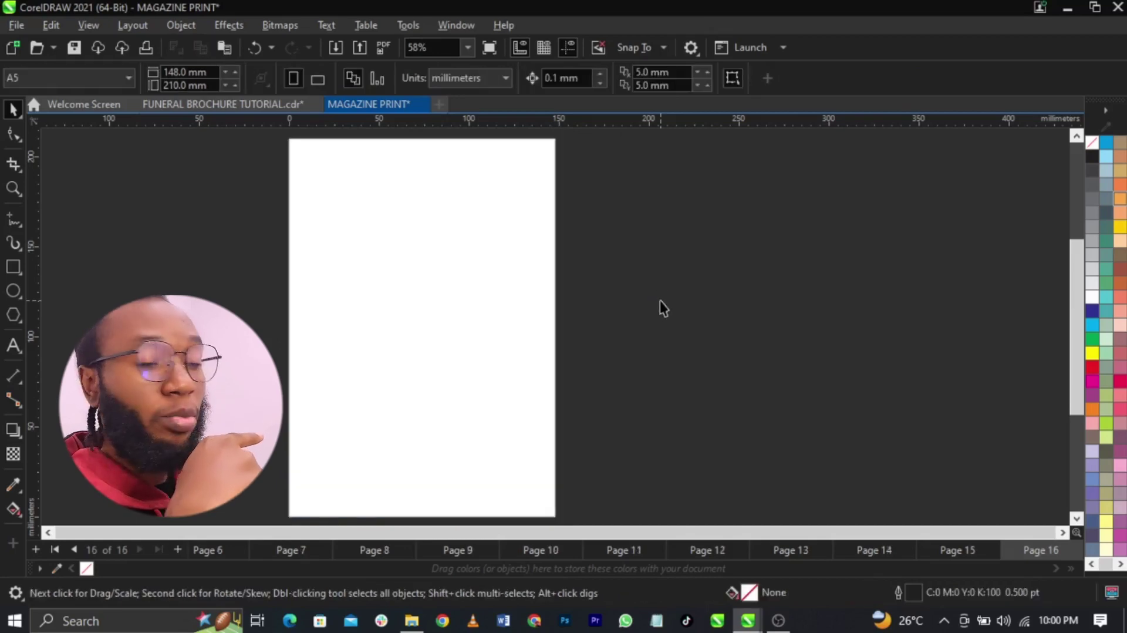
# - Copy the "Appreciation" back cover from page 1 of FUNERAL BROCHURE TUTORIAL
pyautogui.click(252, 107)
pyautogui.press('pagedown')
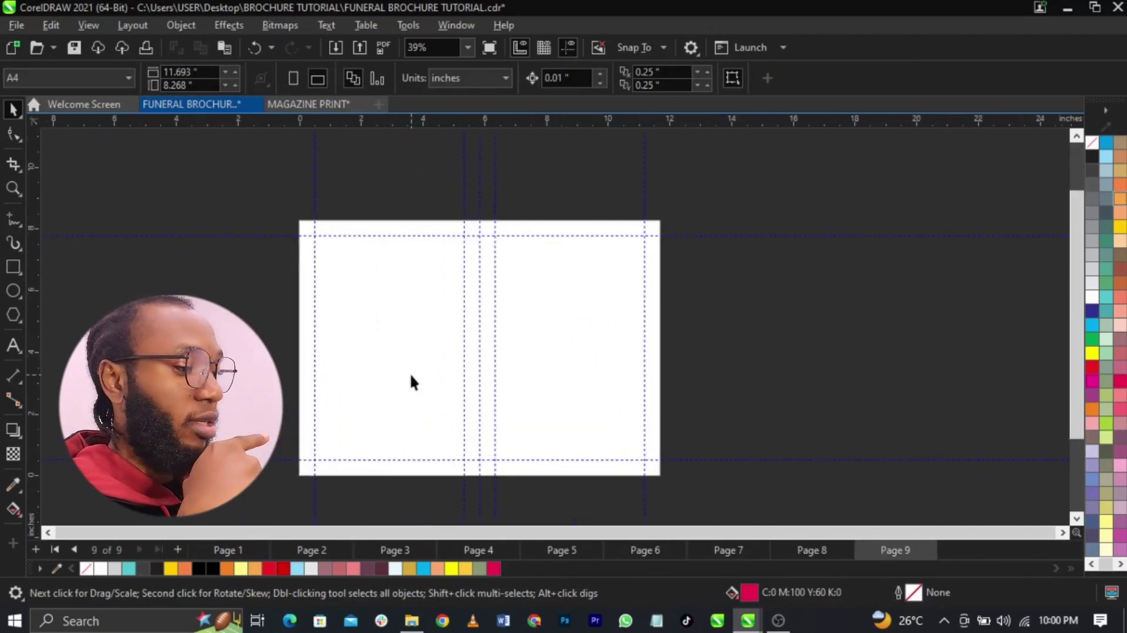
pyautogui.press('pageup')
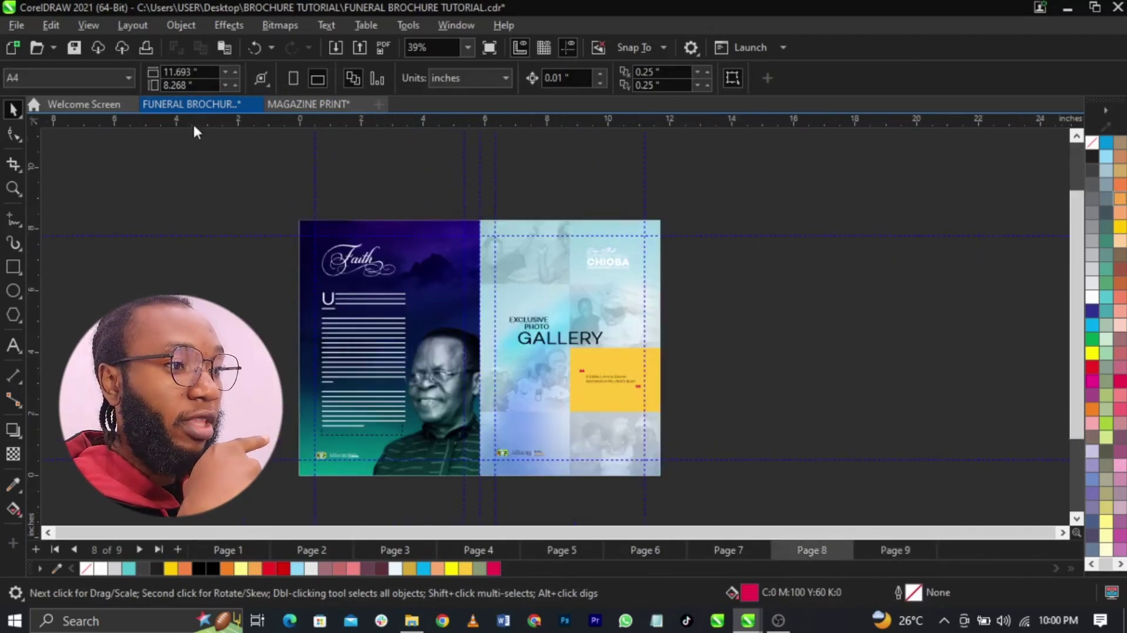
pyautogui.click(55, 549)
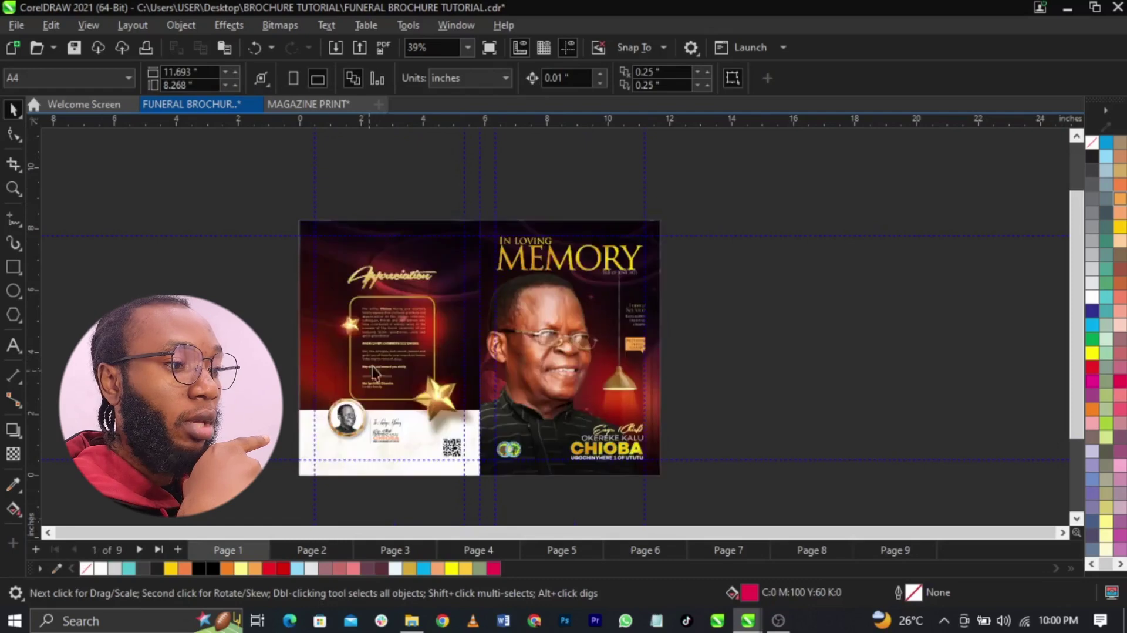
pyautogui.moveTo(273, 199); pyautogui.dragTo(498, 488)
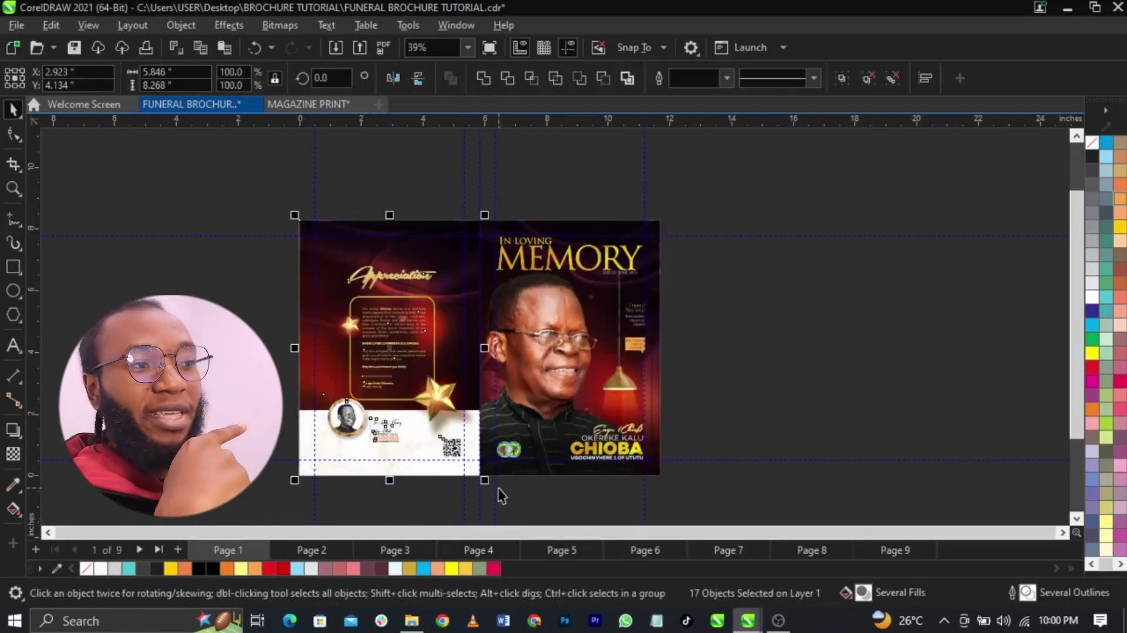
# - Paste the "Appreciation" artwork on page 16 of MAGAZINE PRINT as a group centred on the page
pyautogui.click(307, 105)
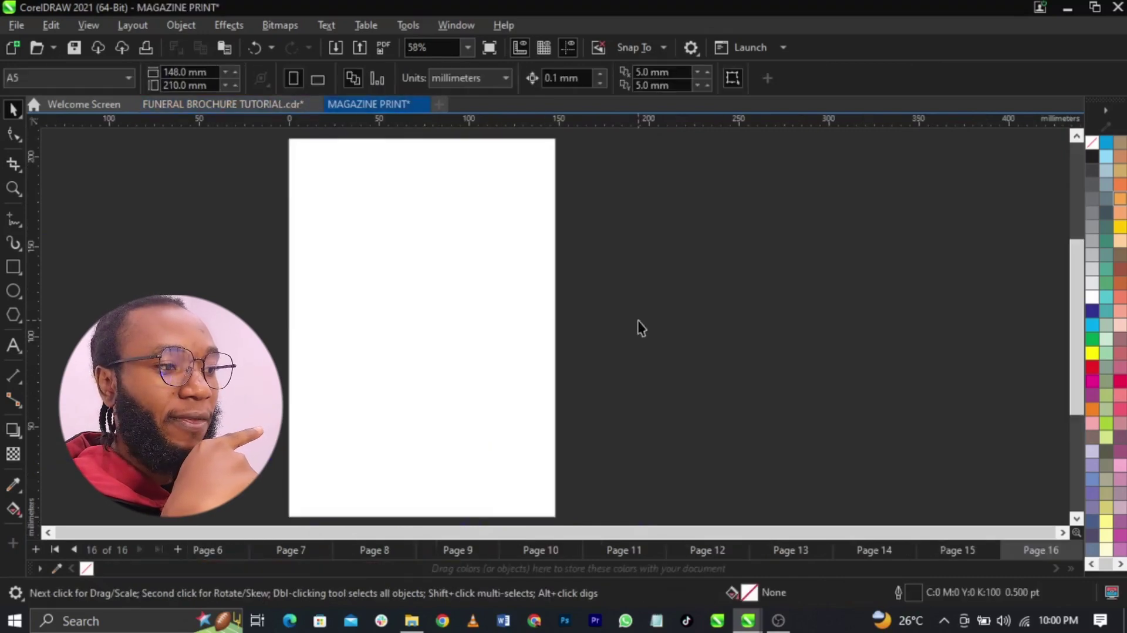
pyautogui.hotkey('ctrl', 'v')
pyautogui.press('p')
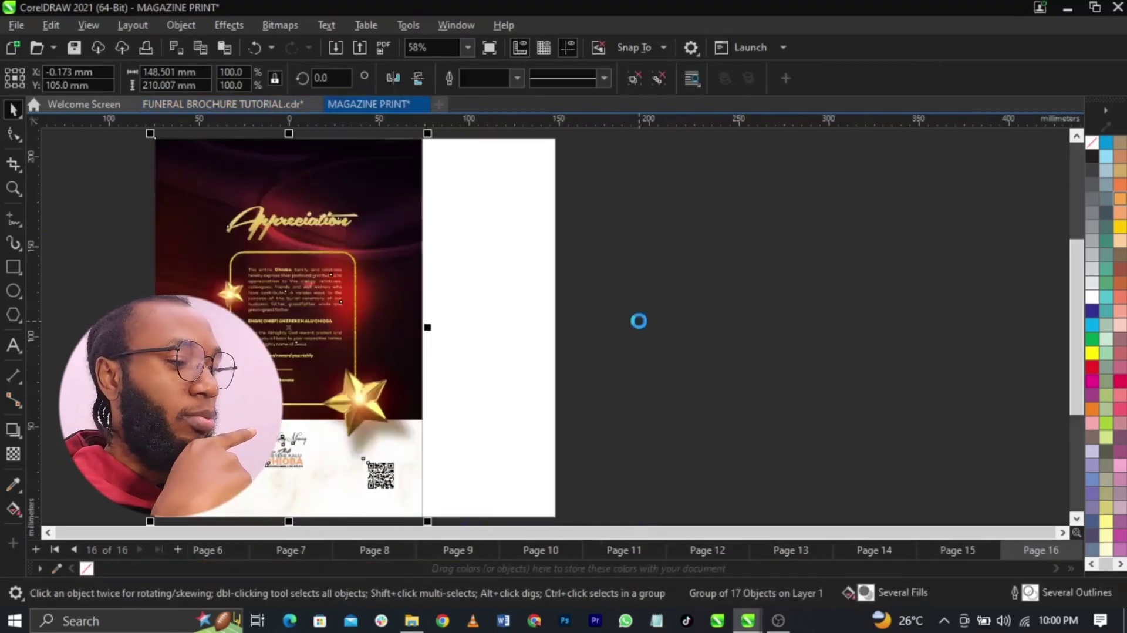
pyautogui.scroll(-1, 639, 322)
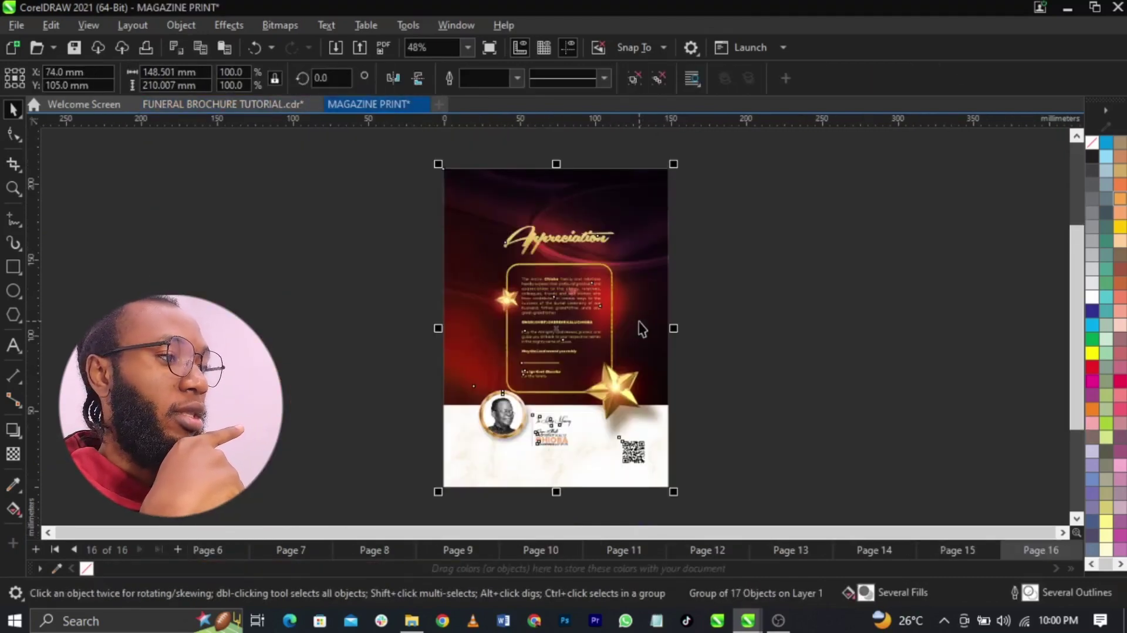
pyautogui.click(730, 339)
pyautogui.hotkey('shift', 'F4')
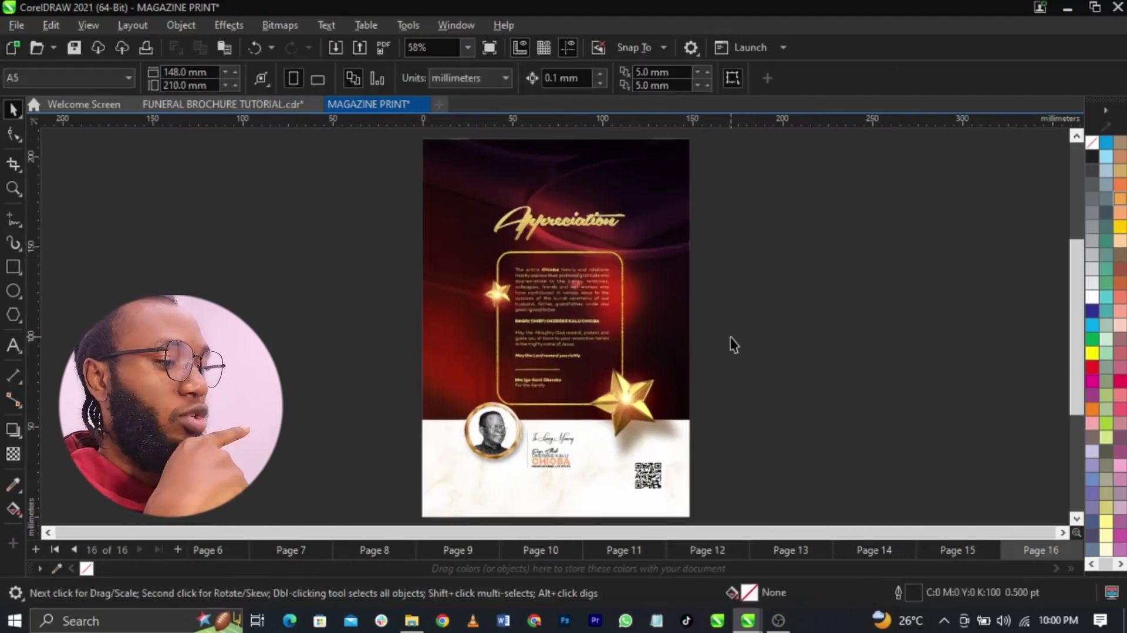
# - Look back through the assembled pages of MAGAZINE PRINT from page 16 to the cover on page 1
pyautogui.press('pageup')
pyautogui.press('pageup')
pyautogui.press('pageup')
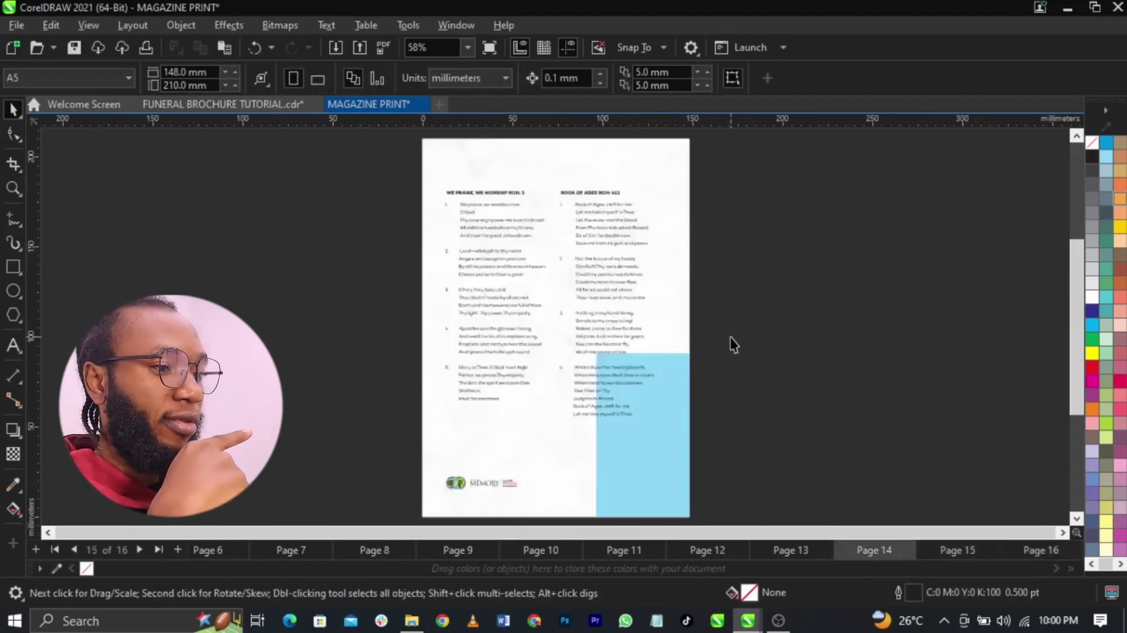
pyautogui.press('pageup')
pyautogui.press('pageup')
pyautogui.press('pageup')
pyautogui.press('pageup')
pyautogui.press('pageup')
pyautogui.press('pageup')
pyautogui.press('pageup')
pyautogui.press('pageup')
pyautogui.press('pageup')
pyautogui.press('pageup')
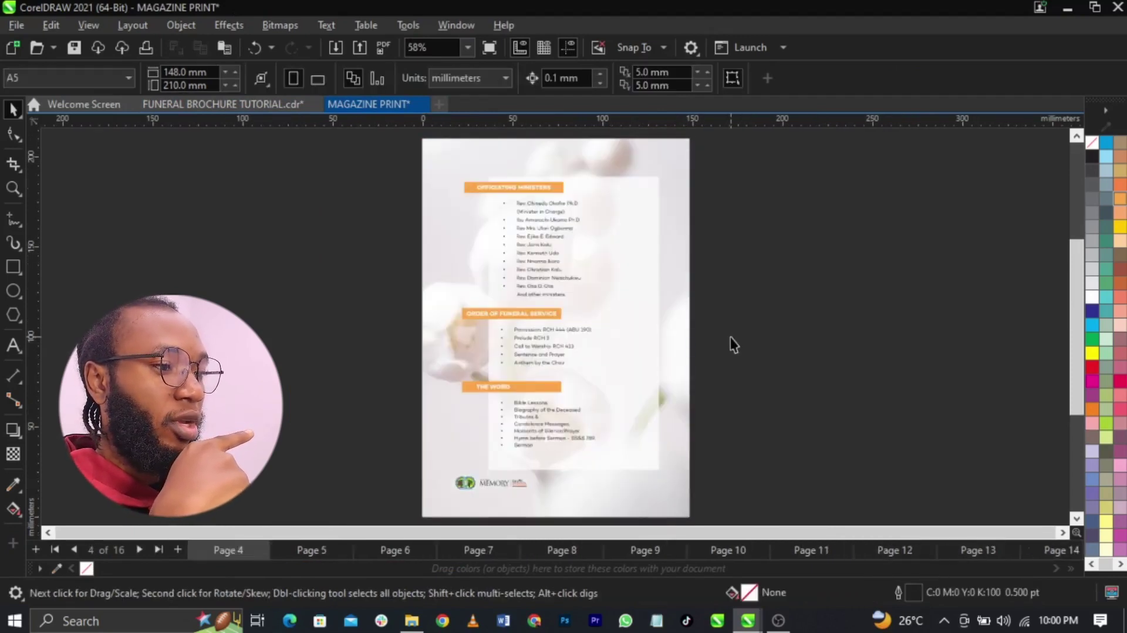
pyautogui.click(57, 549)
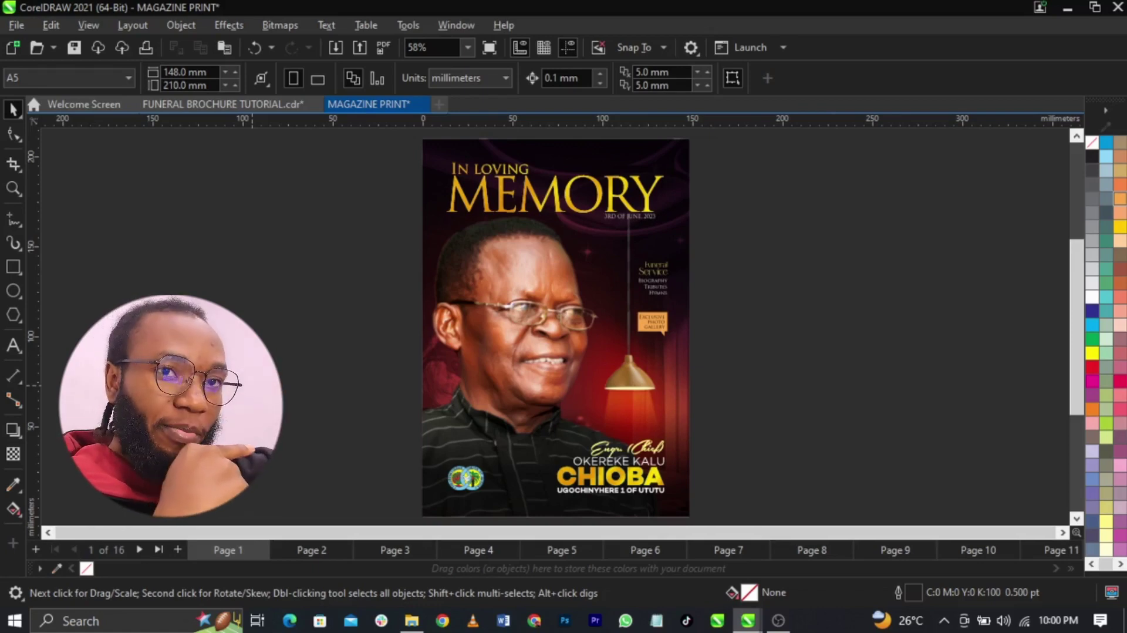
# - Check the order of the opening pages up to the hymn pages, and return to the "Order of funeral" page
pyautogui.press('pagedown')
pyautogui.press('pagedown')
pyautogui.press('pagedown')
pyautogui.press('pagedown')
pyautogui.press('pagedown')
pyautogui.press('pagedown')
pyautogui.press('pagedown')
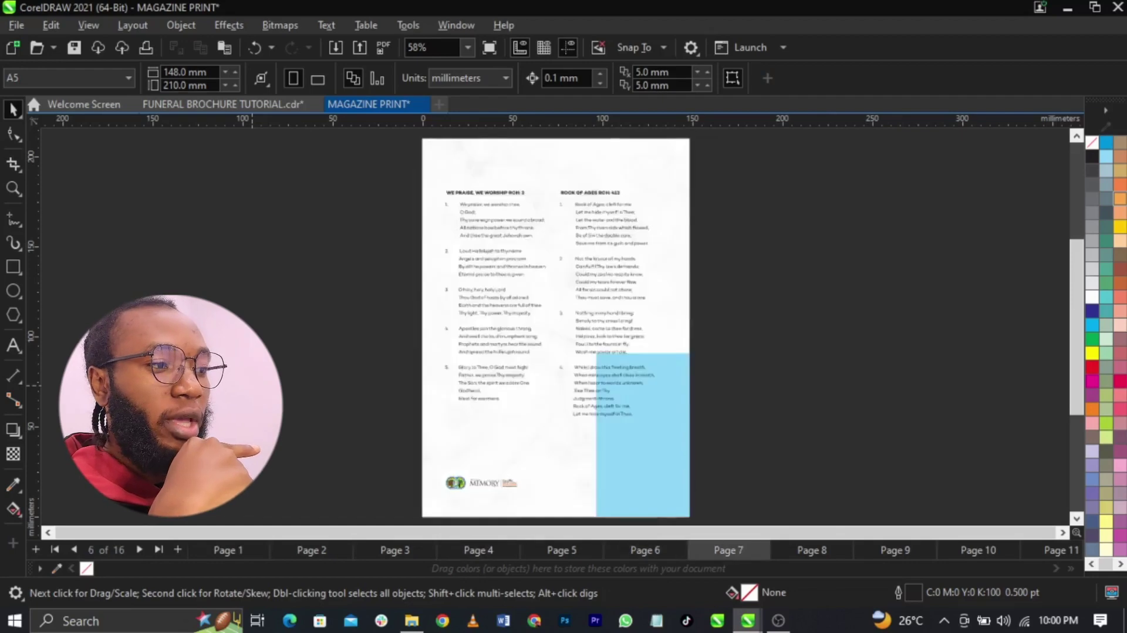
pyautogui.press('pageup')
pyautogui.press('pageup')
pyautogui.press('pageup')
pyautogui.press('pageup')
pyautogui.press('pageup')
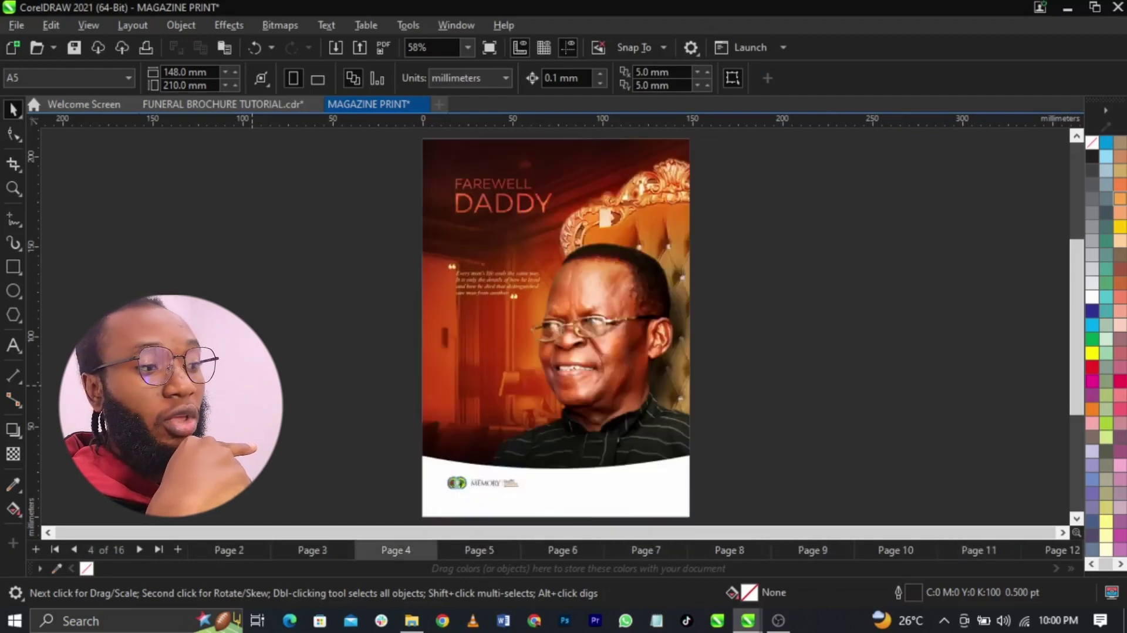
pyautogui.press('pageup')
pyautogui.press('pageup')
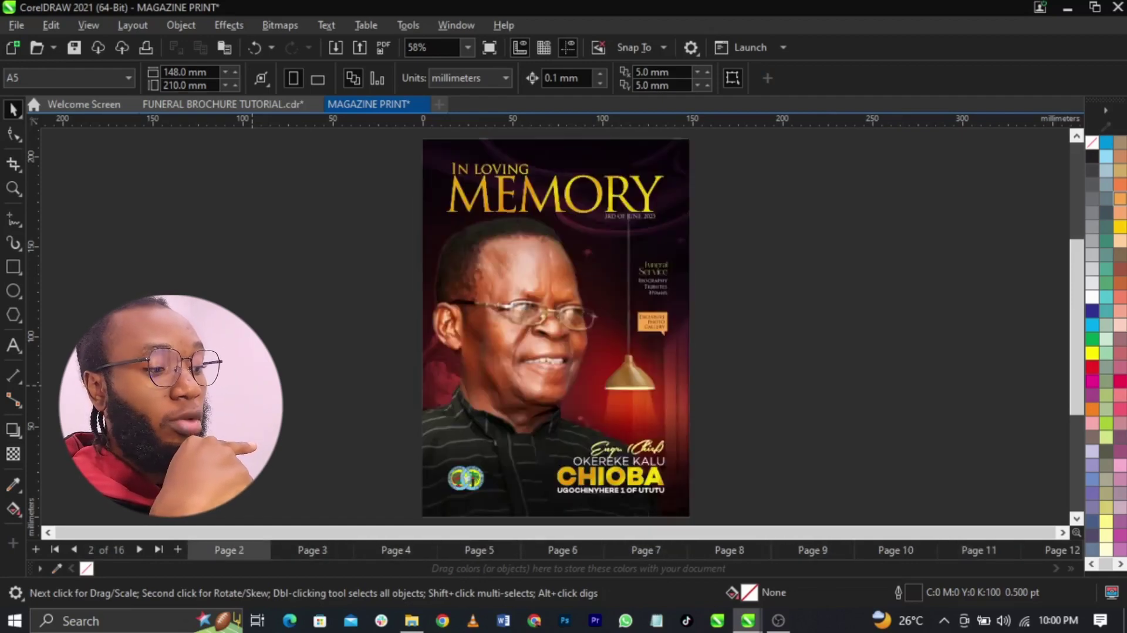
pyautogui.press('pagedown')
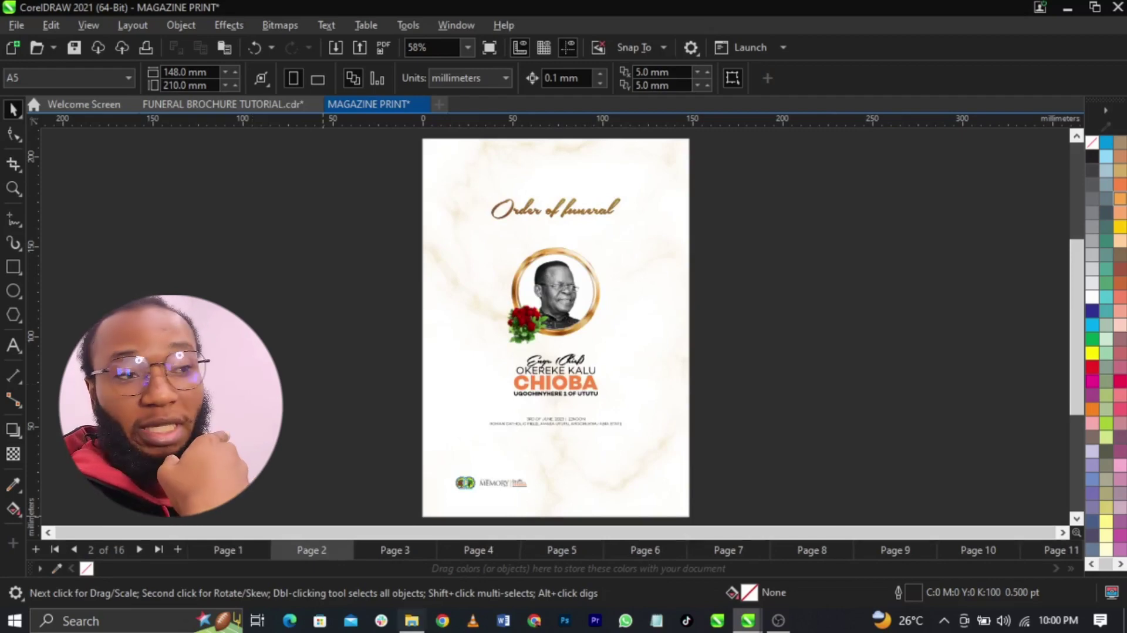
# - Add the page number 1 in Arial 7 pt near the bottom centre of the "Order of funeral" page
pyautogui.scroll(3, 674, 520)
pyautogui.scroll(1, 674, 520)
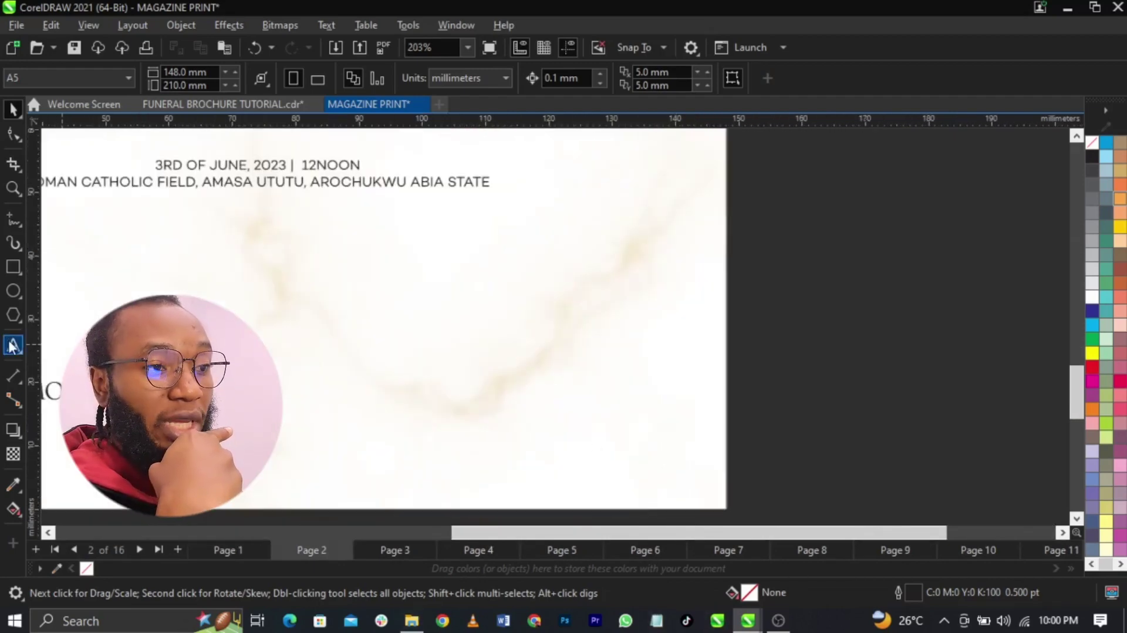
pyautogui.click(13, 345)
pyautogui.click(640, 436)
pyautogui.write('1')
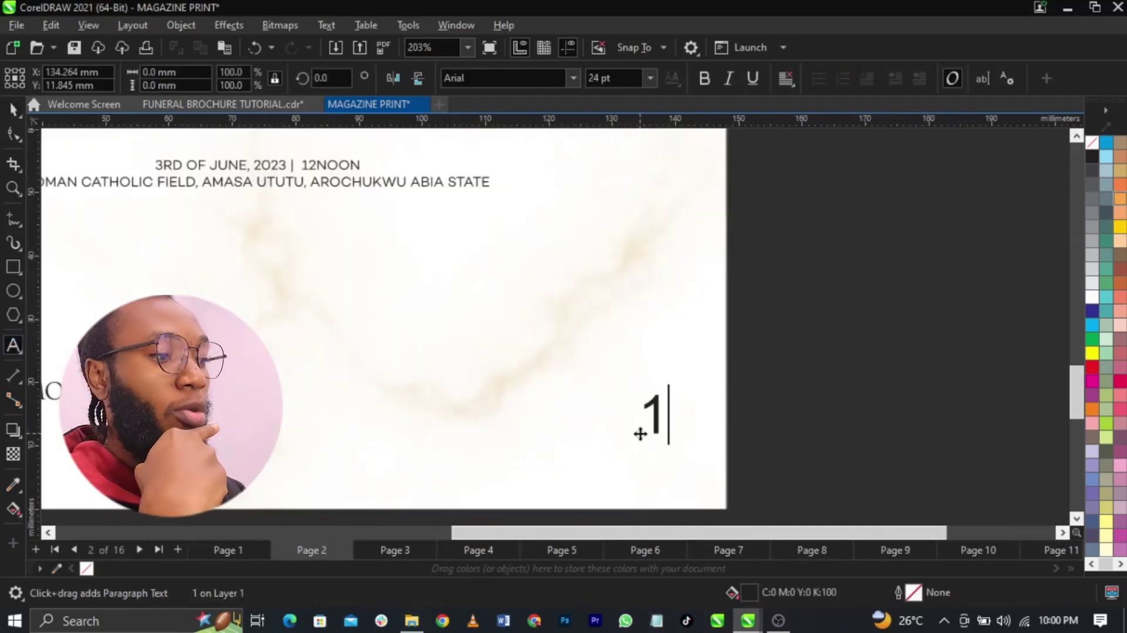
pyautogui.hotkey('ctrl', 'space')
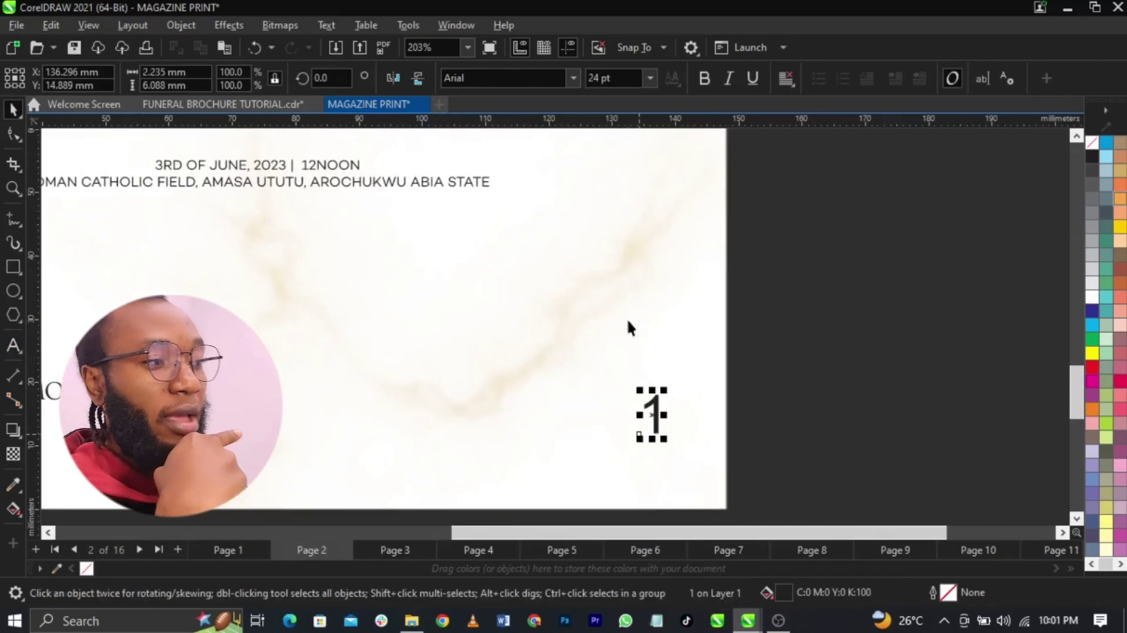
pyautogui.click(648, 78)
pyautogui.click(638, 111)
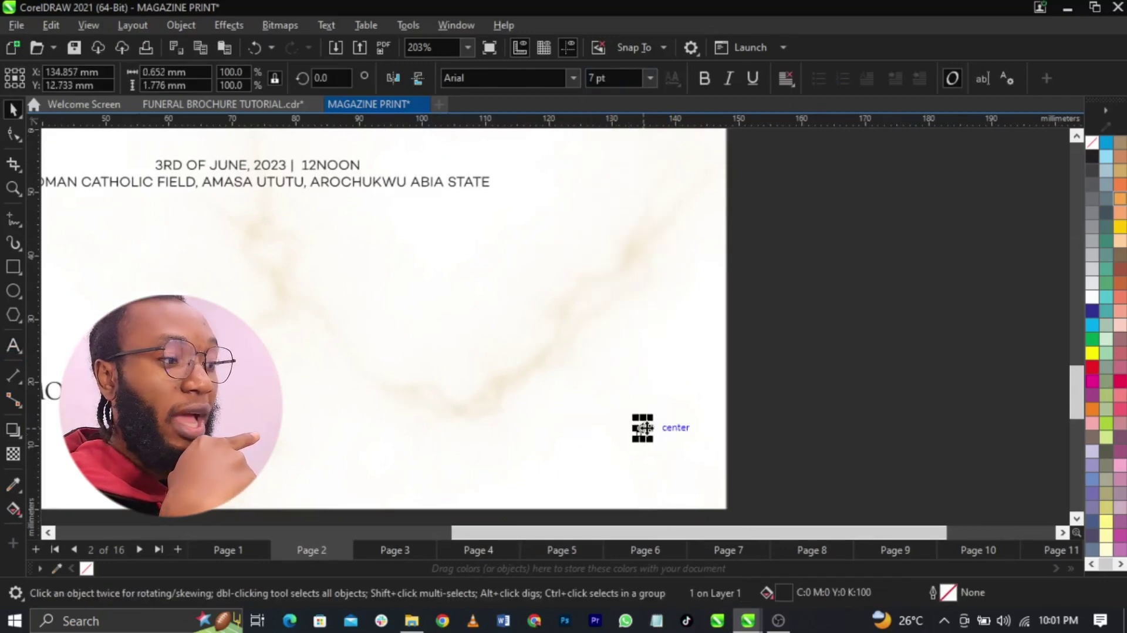
pyautogui.moveTo(642, 428); pyautogui.dragTo(262, 458)
pyautogui.scroll(-2, 568, 413)
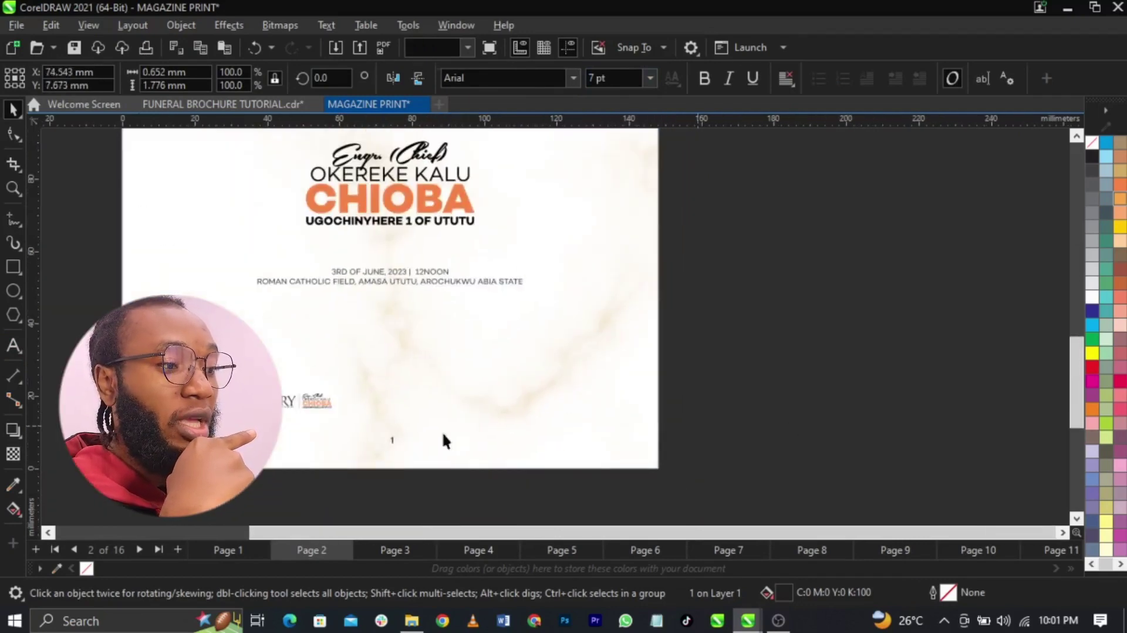
# - Compare the number's position with the bottom of page 3, and remove the page number 1 from page 2
pyautogui.press('Escape')
pyautogui.scroll(1, 422, 459)
pyautogui.press('pagedown')
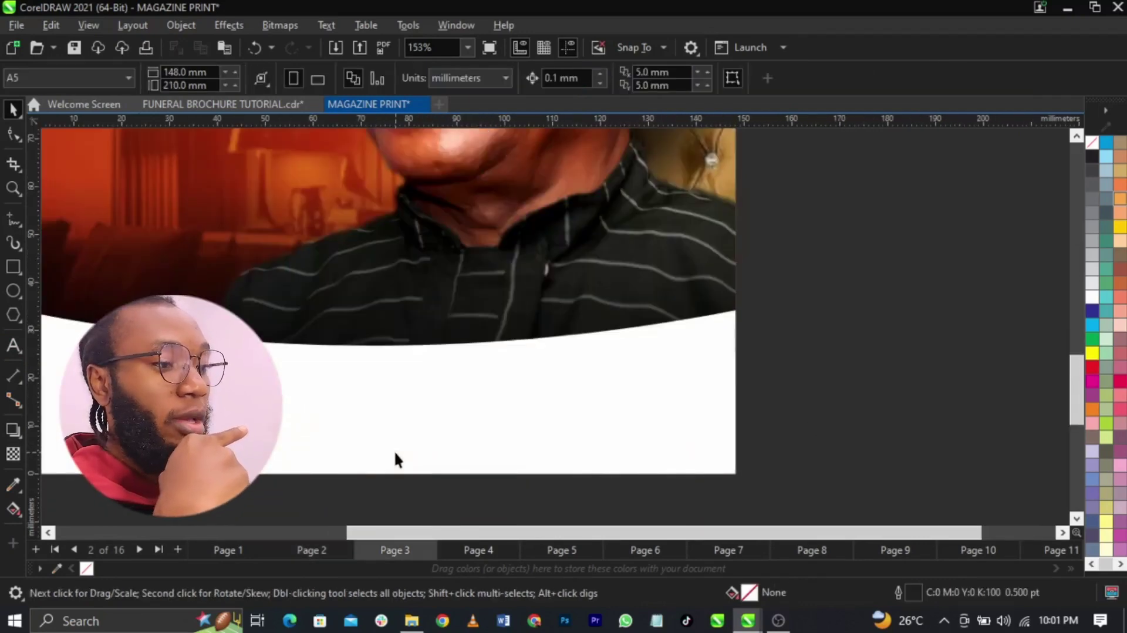
pyautogui.press('pageup')
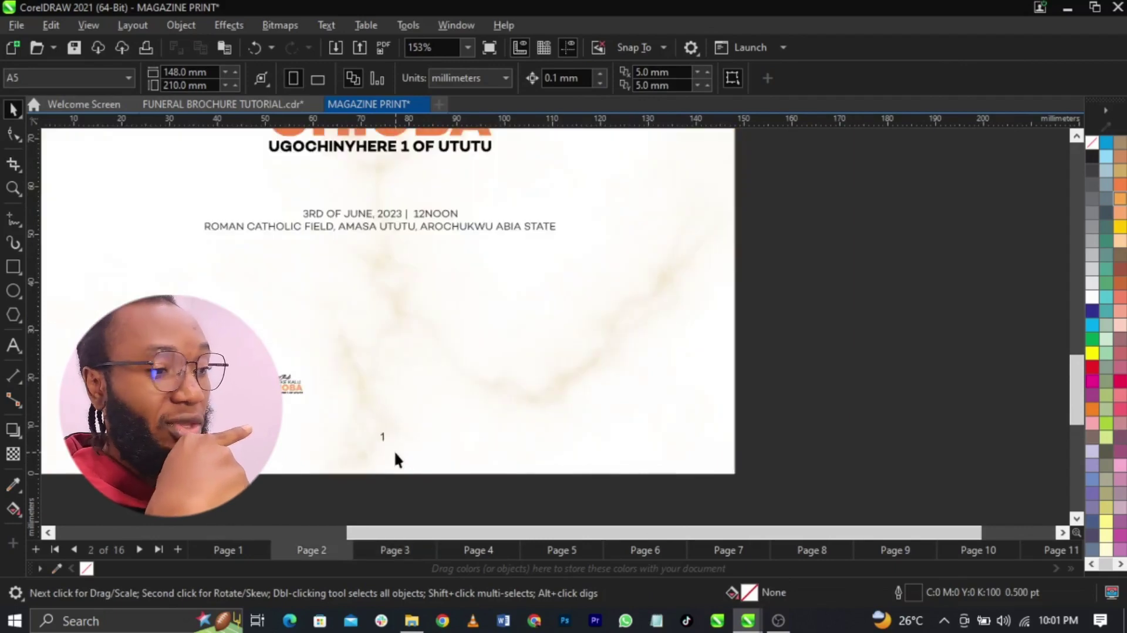
pyautogui.moveTo(428, 495); pyautogui.dragTo(344, 400)
pyautogui.press('Escape')
pyautogui.hotkey('shift', 'F4')
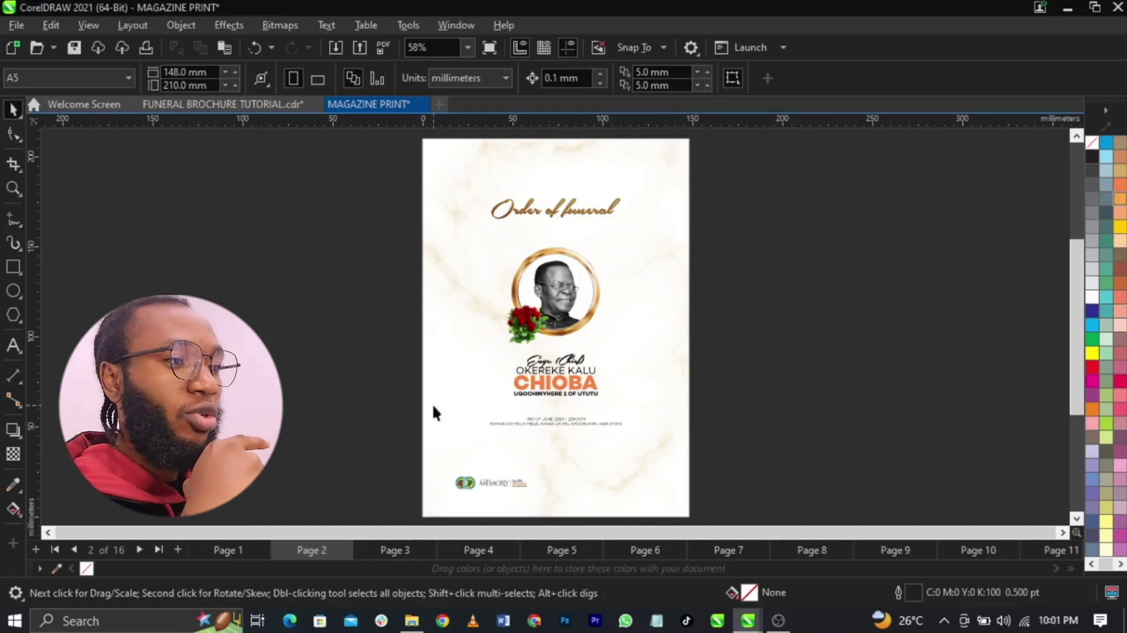
# - Review the grouped artwork on page 2 and the following pages through to the "Appreciation" page on page 16
pyautogui.click(623, 370)
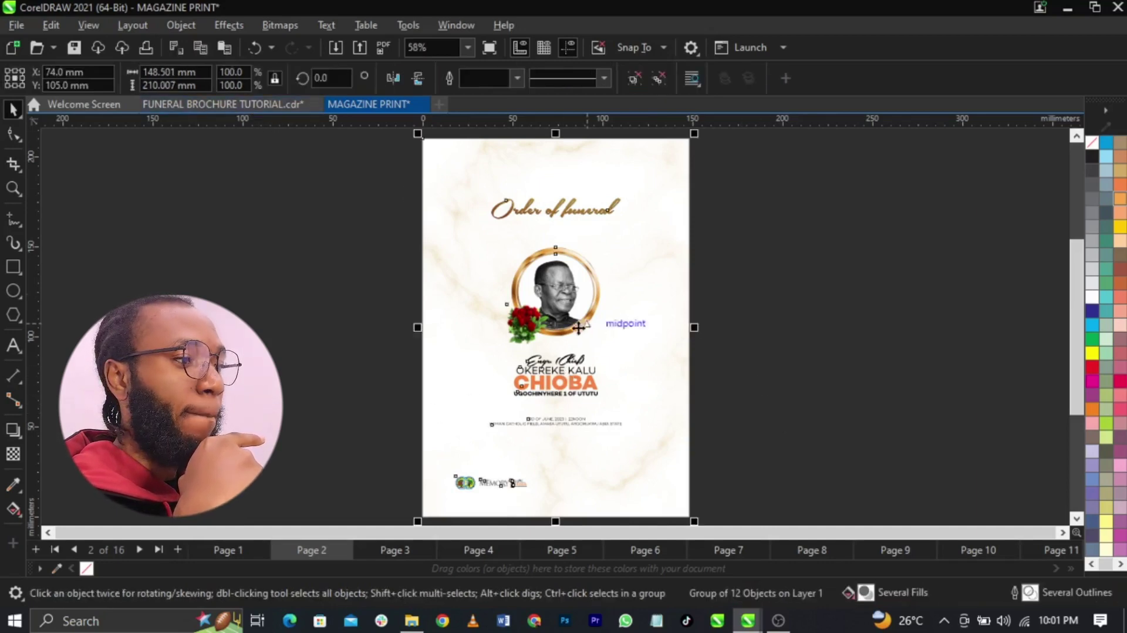
pyautogui.click(381, 366)
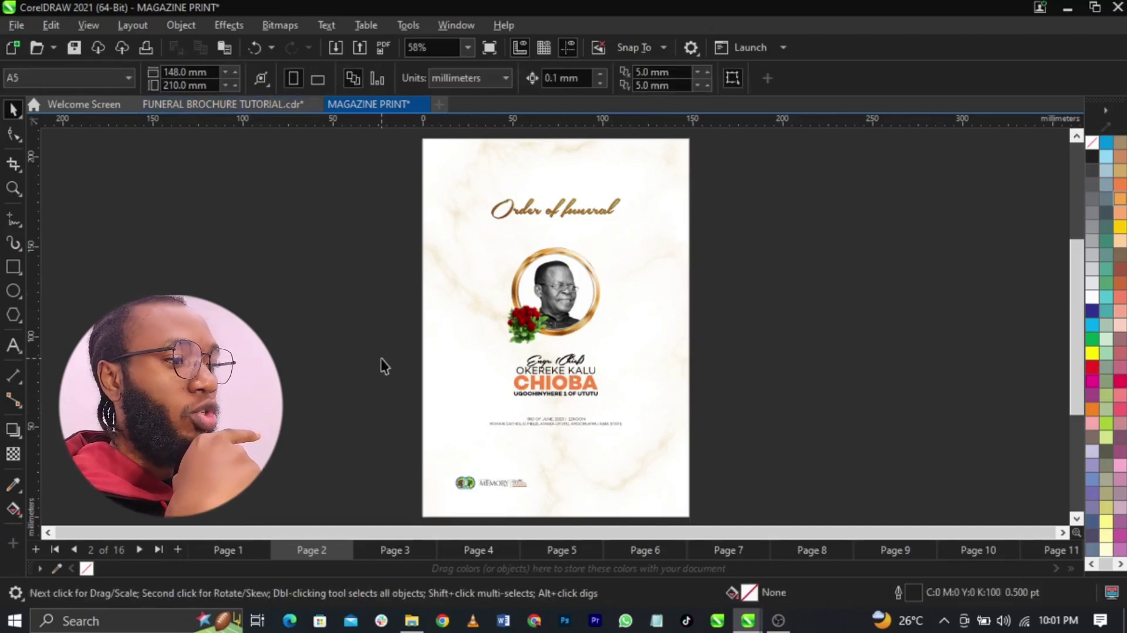
pyautogui.press('pagedown')
pyautogui.press('pagedown')
pyautogui.press('pagedown')
pyautogui.press('pagedown')
pyautogui.press('pagedown')
pyautogui.press('pagedown')
pyautogui.press('pagedown')
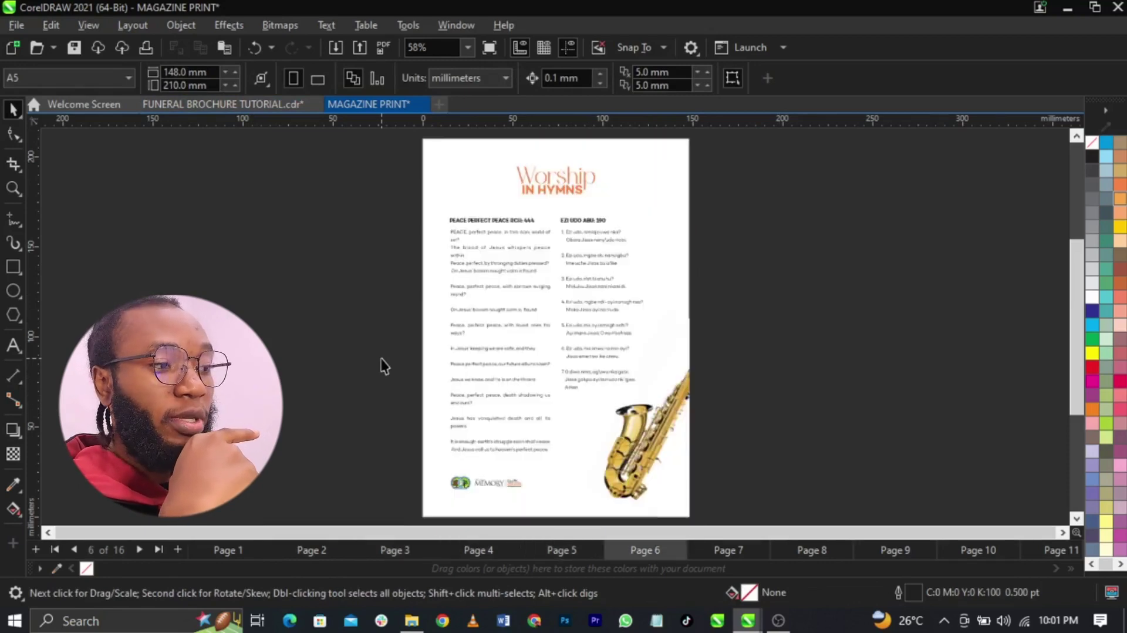
pyautogui.press('pagedown')
pyautogui.press('pagedown')
pyautogui.press('pagedown')
pyautogui.press('pagedown')
pyautogui.press('pagedown')
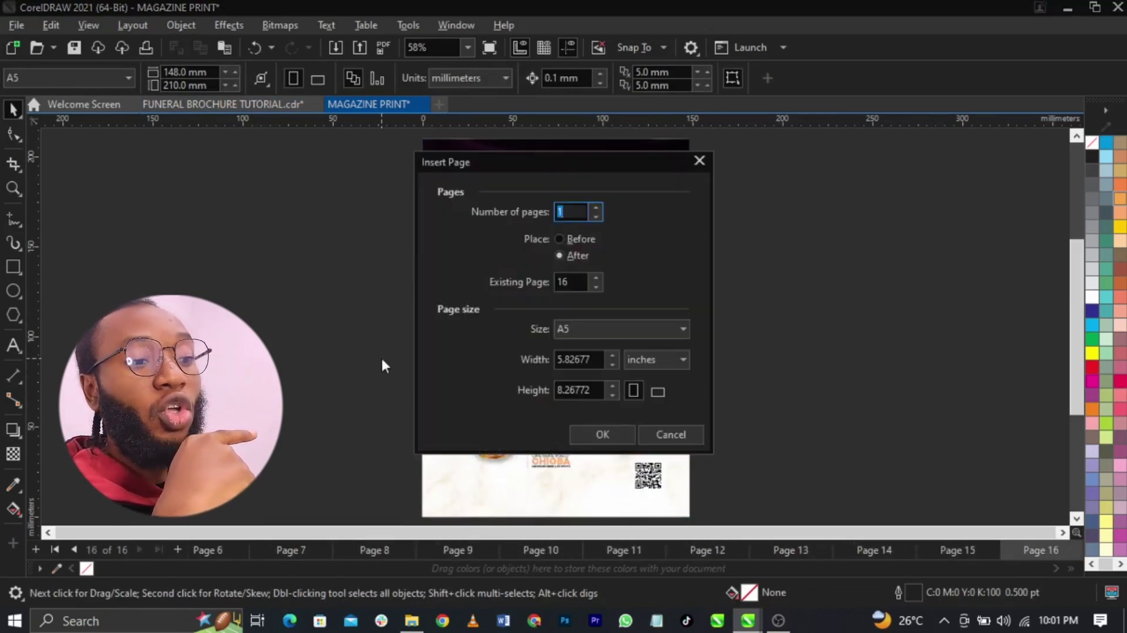
pyautogui.press('Escape')
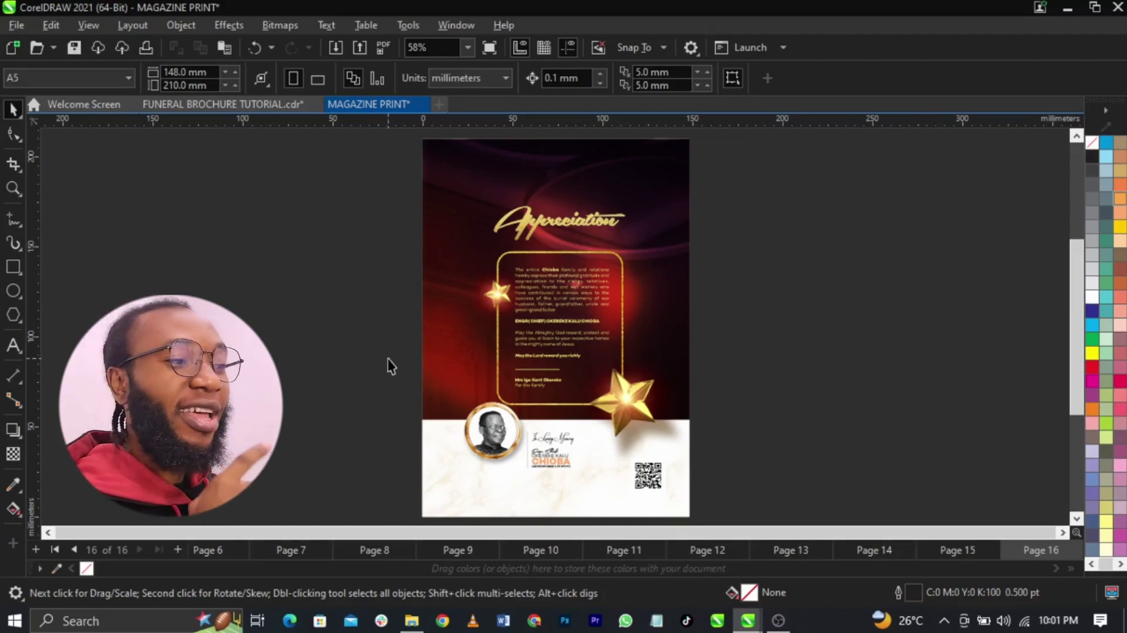
# - Start saving the document under a new location and create a folder named PRINT on the Desktop
pyautogui.click(16, 26)
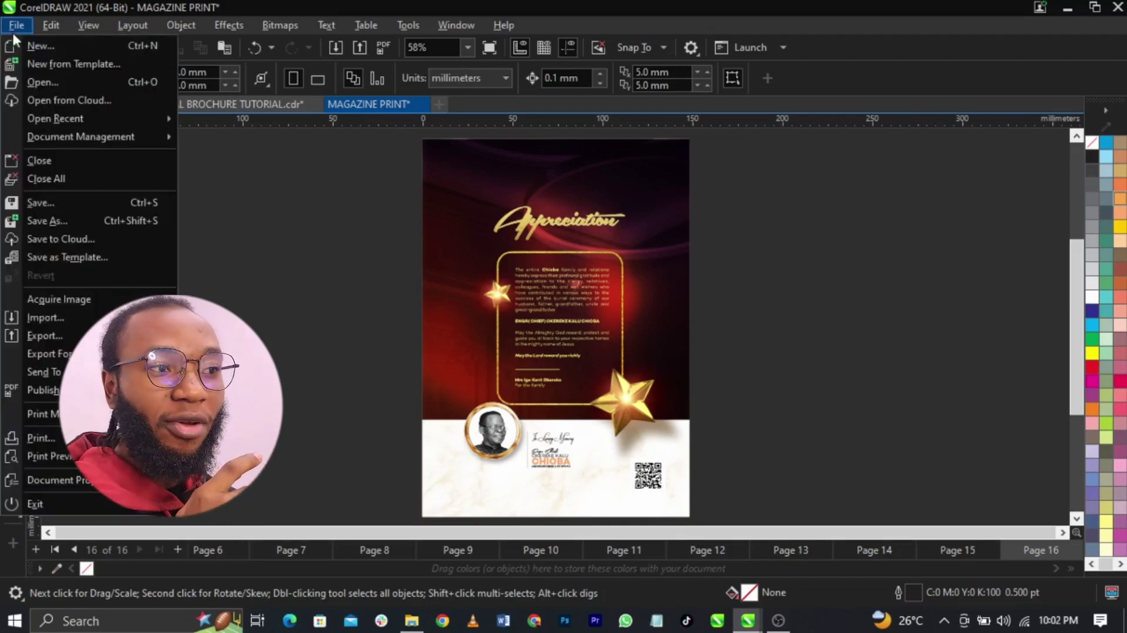
pyautogui.click(69, 224)
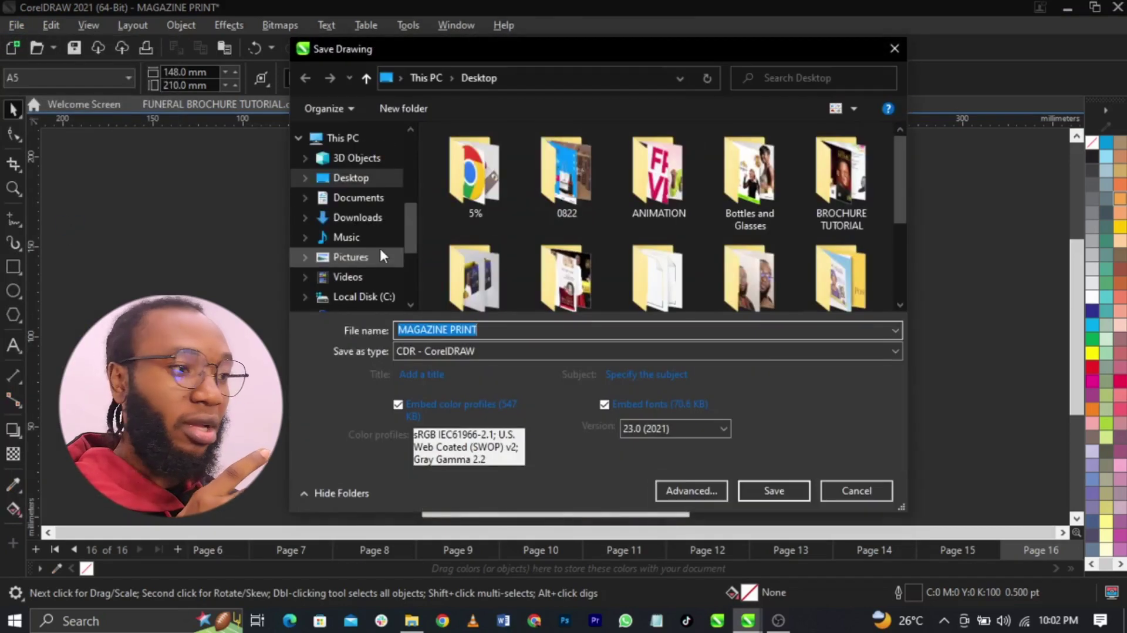
pyautogui.rightClick(795, 250)
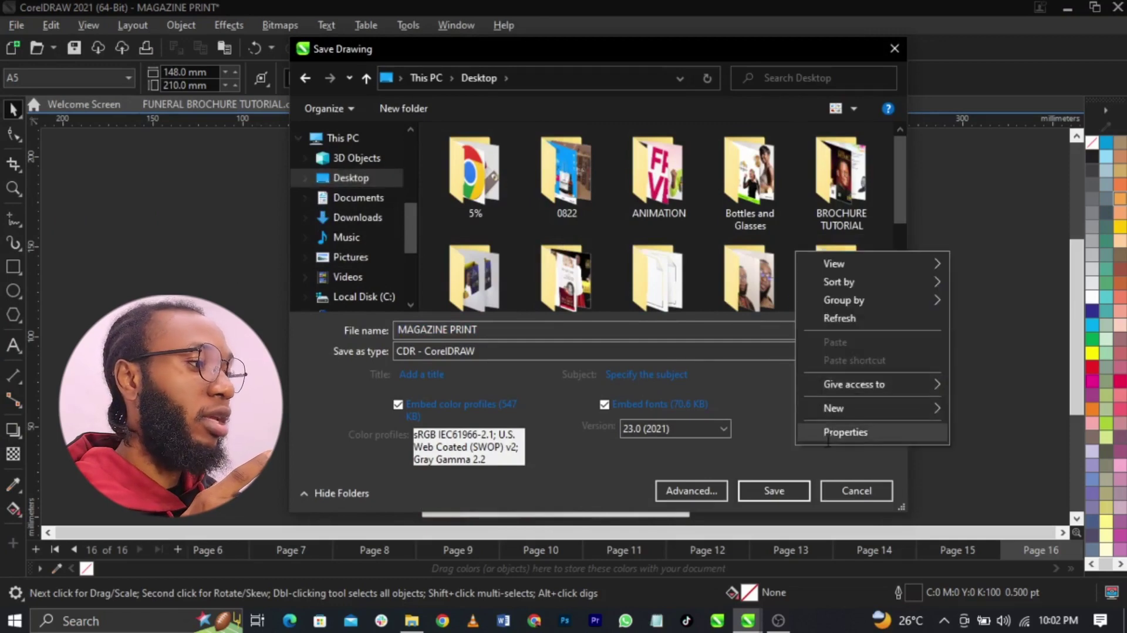
pyautogui.click(833, 408)
pyautogui.click(668, 182)
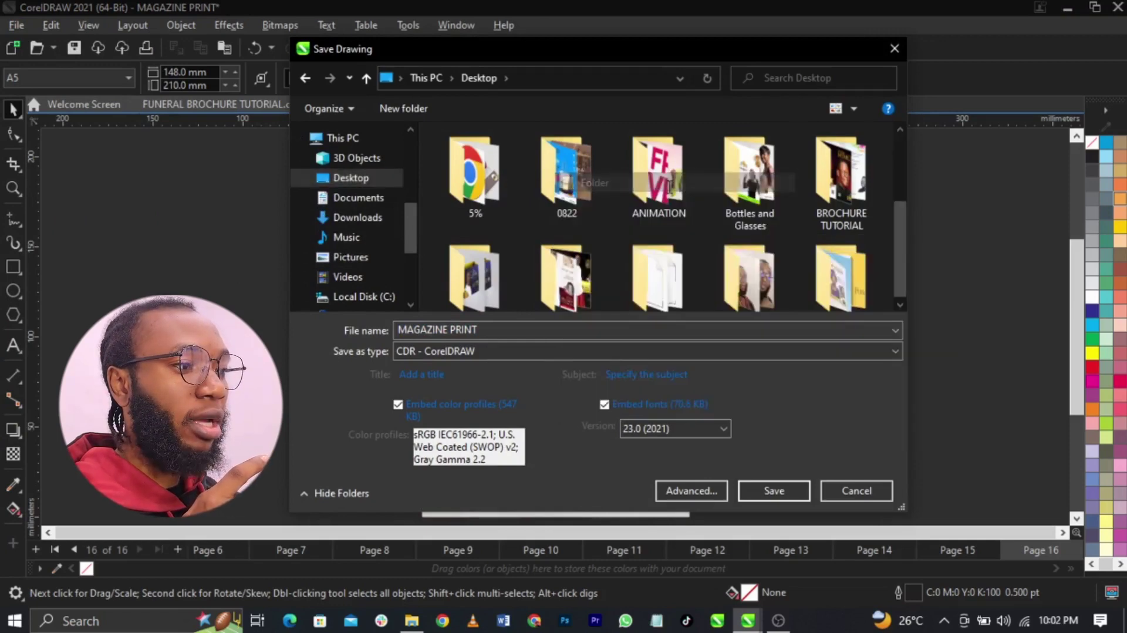
pyautogui.write('PRINT')
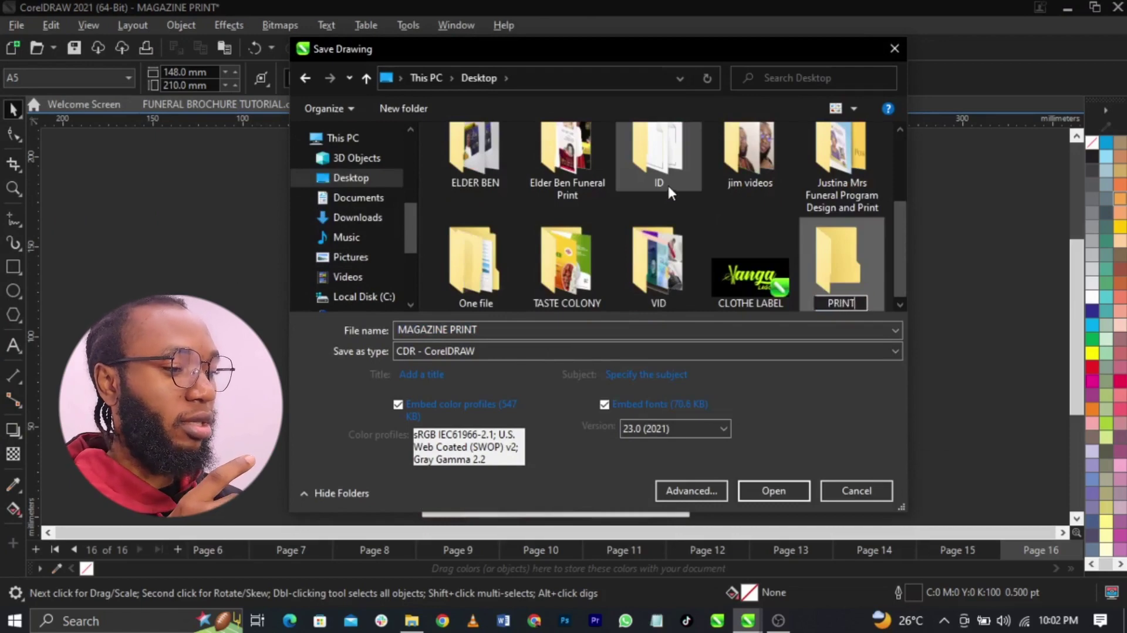
pyautogui.press('Return')
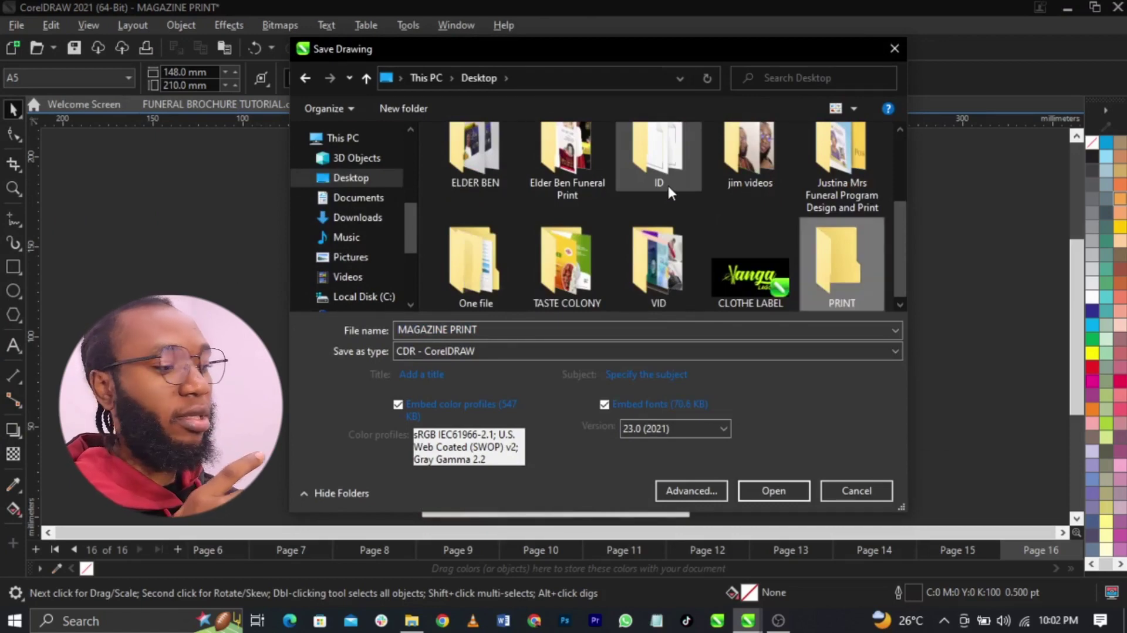
# - Save the document as MAGAZINE PRINT in the PRINT folder, in CDR format with version 17.0
pyautogui.press('Return')
pyautogui.click(687, 426)
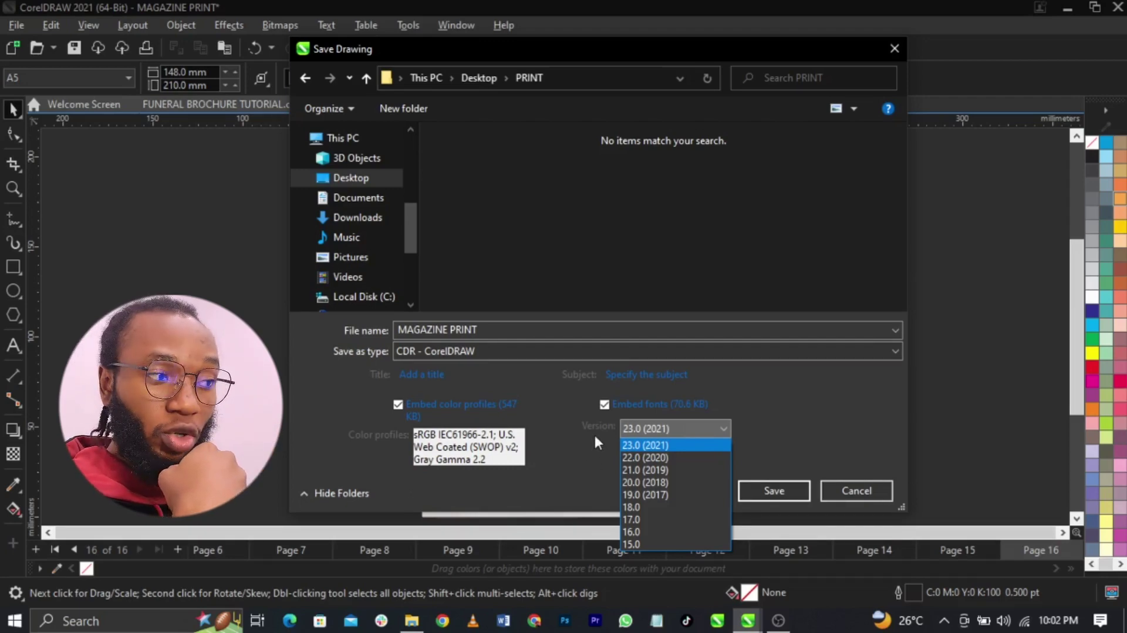
pyautogui.click(644, 519)
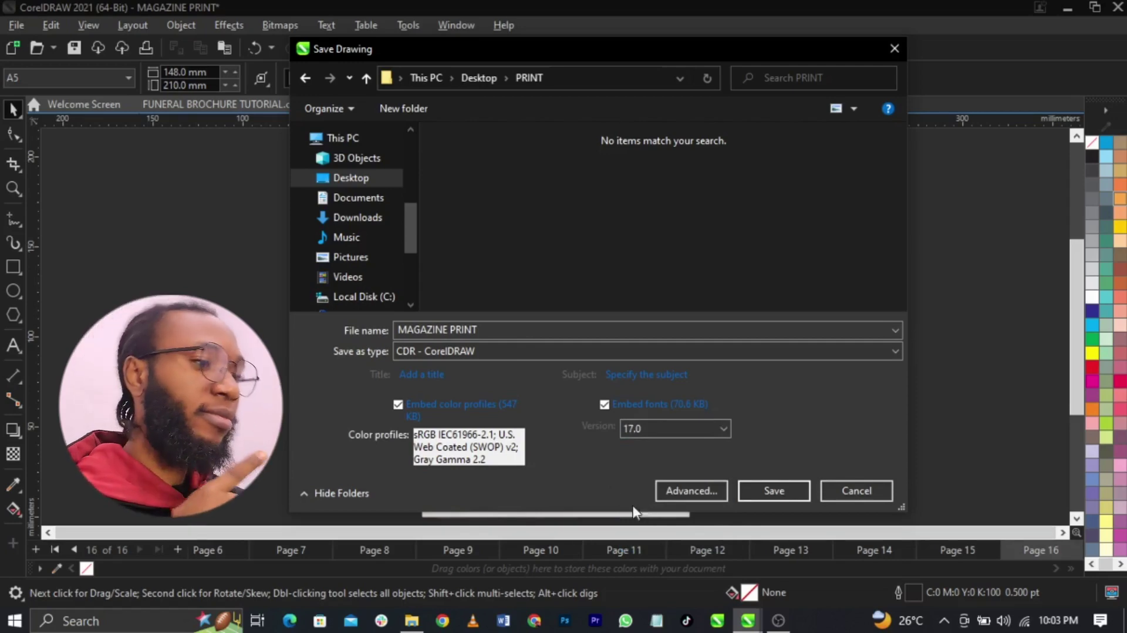
pyautogui.click(788, 496)
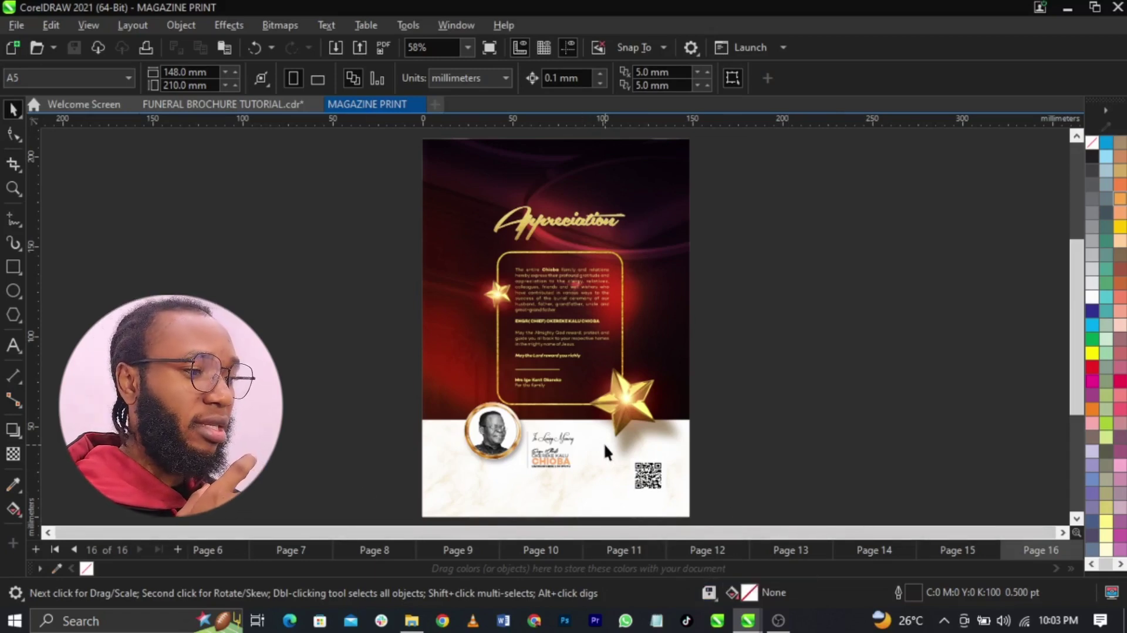
# - Page back through the saved document from the "Appreciation" page to the cover on page 1
pyautogui.press('pageup')
pyautogui.press('pageup')
pyautogui.press('pageup')
pyautogui.press('pageup')
pyautogui.press('pageup')
pyautogui.press('pageup')
pyautogui.press('pageup')
pyautogui.press('pageup')
pyautogui.press('pageup')
pyautogui.press('pageup')
pyautogui.press('pageup')
pyautogui.press('pageup')
pyautogui.press('pageup')
pyautogui.press('pageup')
pyautogui.press('pageup')
pyautogui.press('pageup')
pyautogui.press('pageup')
pyautogui.press('pageup')
pyautogui.press('pageup')
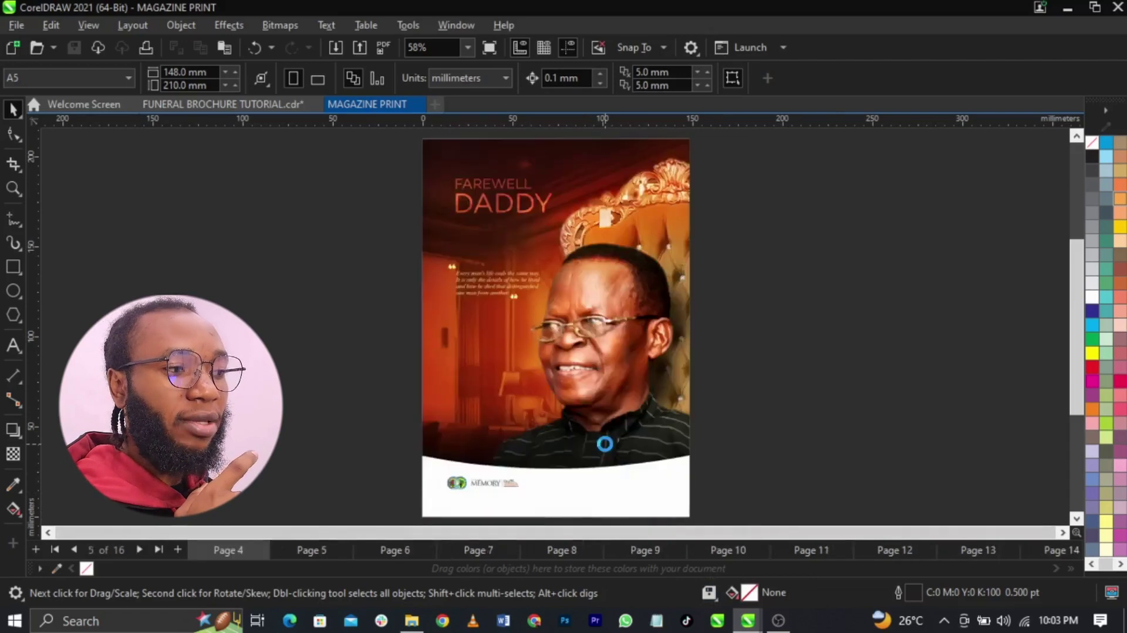
pyautogui.press('Escape')
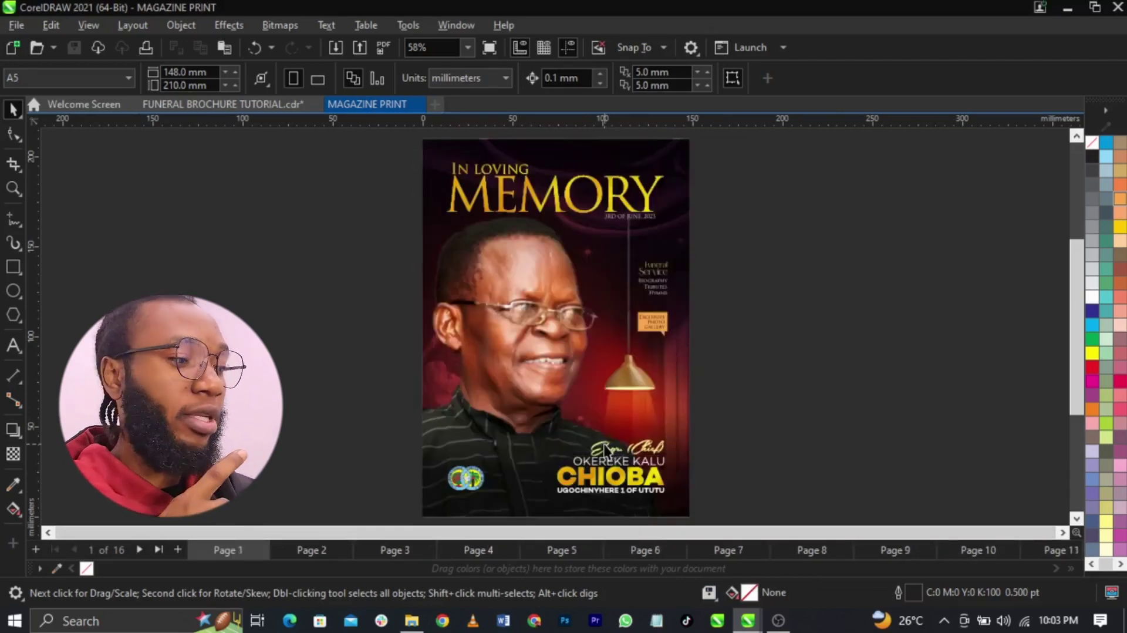
# - Review the pages from the cover forward to the "Career" page on page 12
pyautogui.press('pagedown')
pyautogui.press('pagedown')
pyautogui.press('pagedown')
pyautogui.press('pagedown')
pyautogui.press('pagedown')
pyautogui.press('pagedown')
pyautogui.press('pagedown')
pyautogui.press('pagedown')
pyautogui.press('pagedown')
pyautogui.press('pagedown')
pyautogui.press('pagedown')
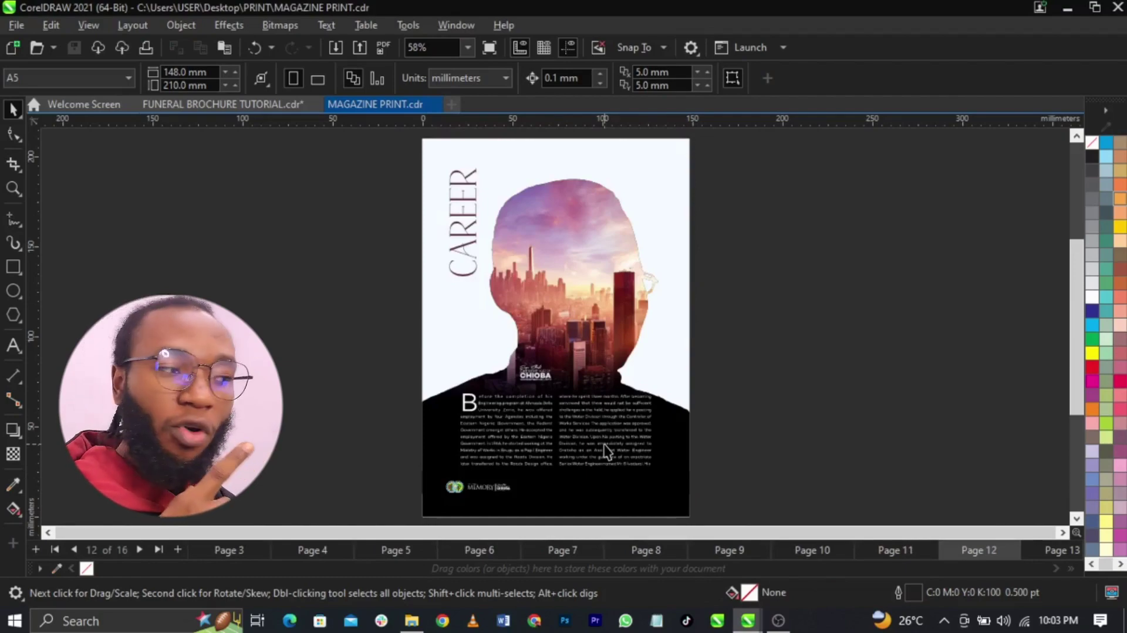
# - Switch to File Explorer and check the saved MAGAZINE PRINT file in the PRINT folder
pyautogui.press('super+d')
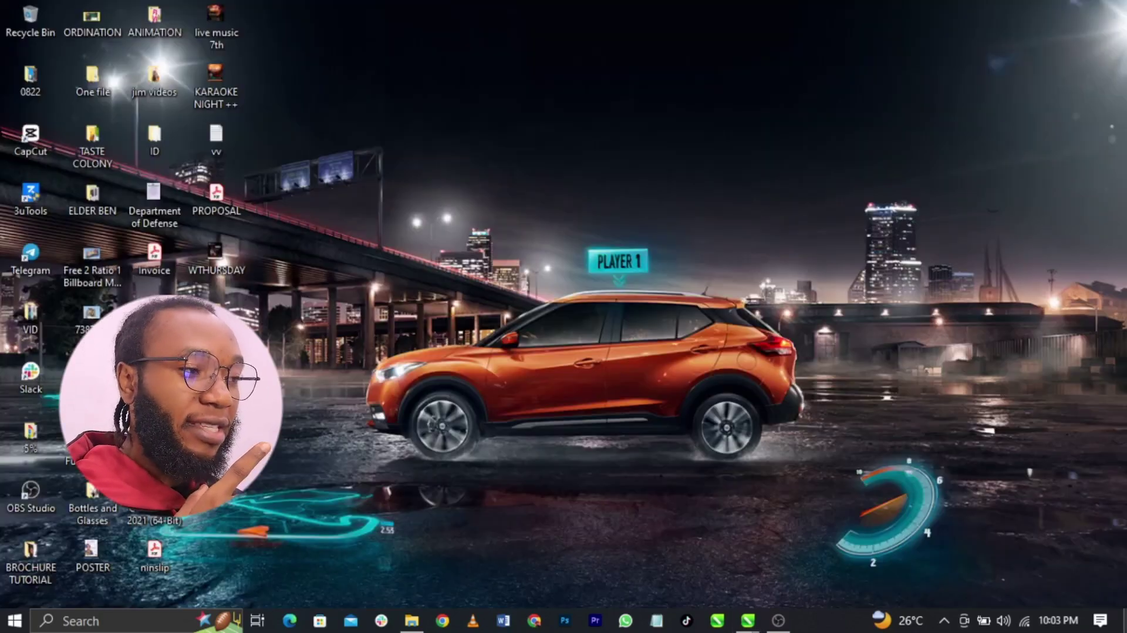
pyautogui.click(411, 620)
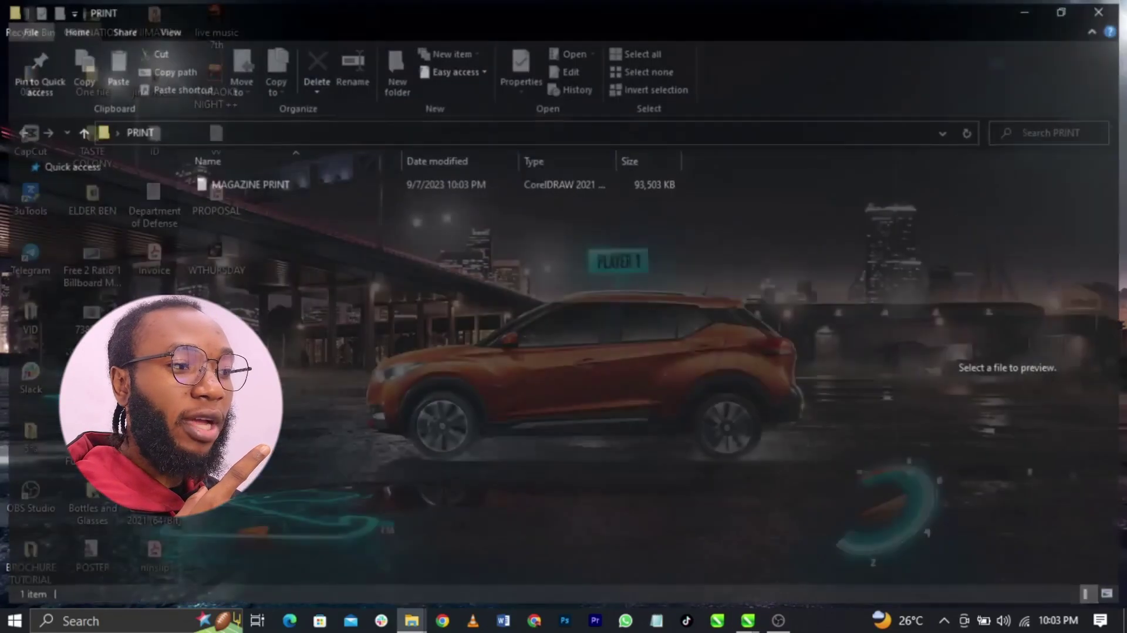